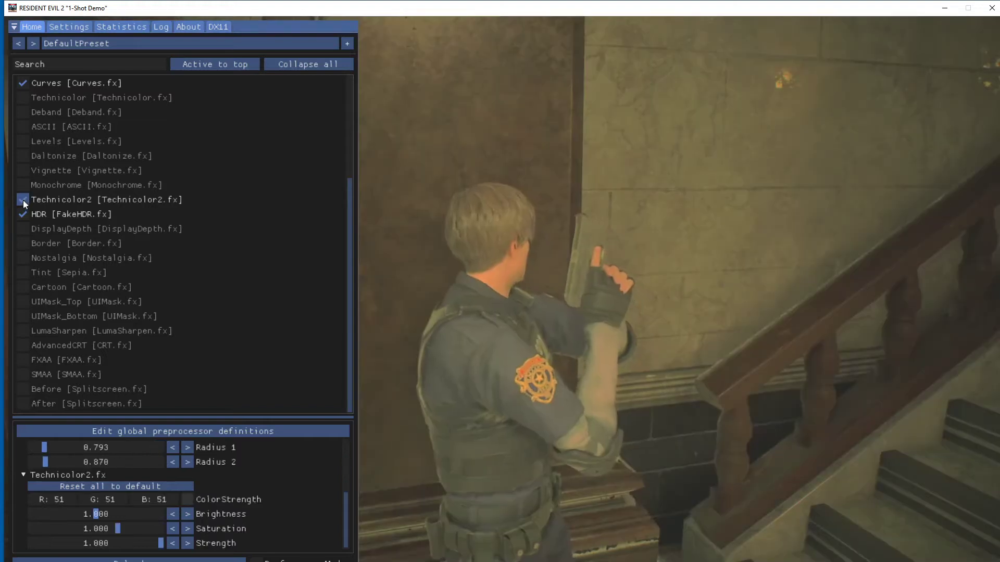
- Toggle Monochrome on and off in the ReShade overlay, then jump to reshade.me's Download section
left_click(21, 185)
left_click(20, 185)
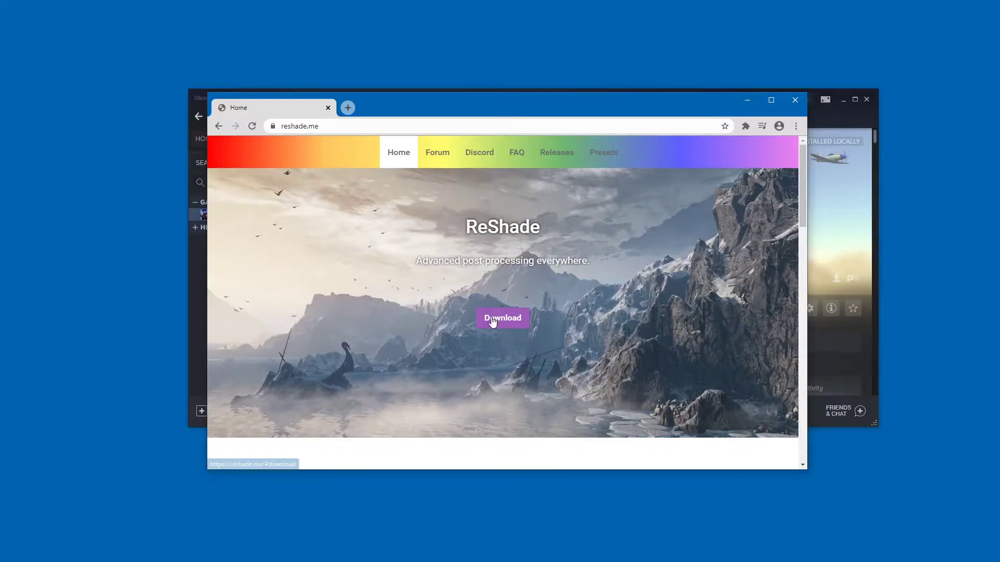
left_click(492, 322)
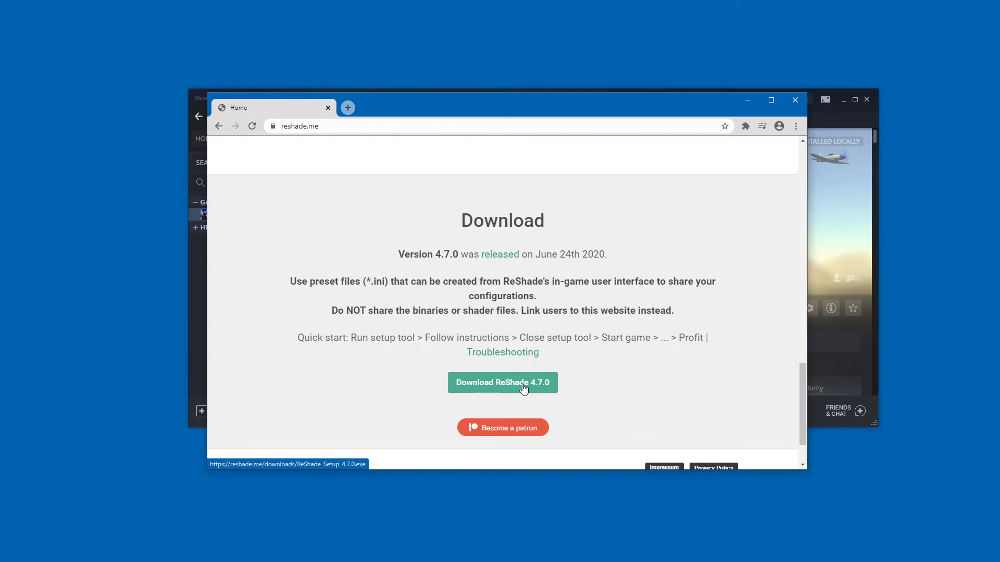
- Save ReShade_Setup_4.7.0.exe, then open Ravenfield's local files from Steam and select the folder path
left_click(523, 388)
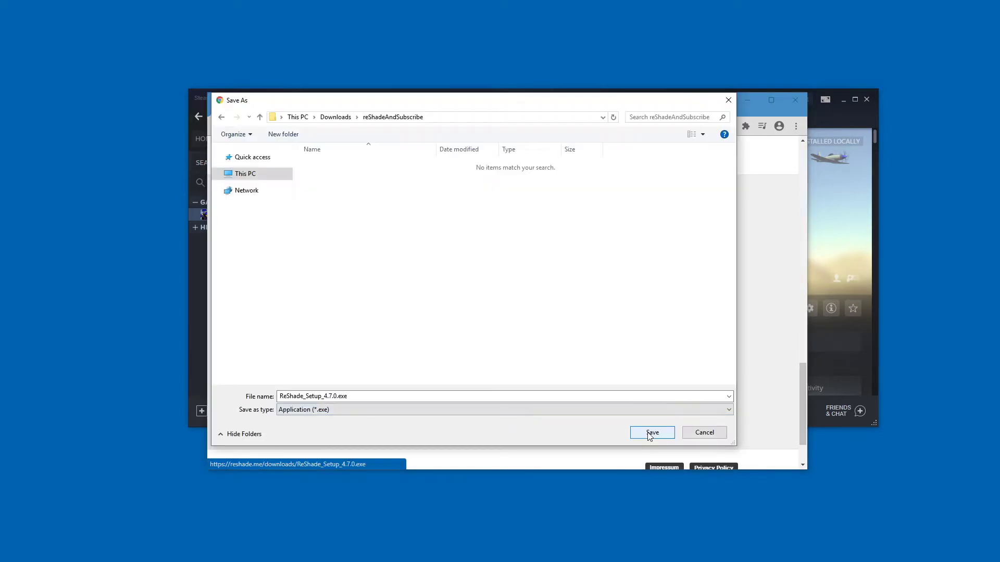
left_click(651, 433)
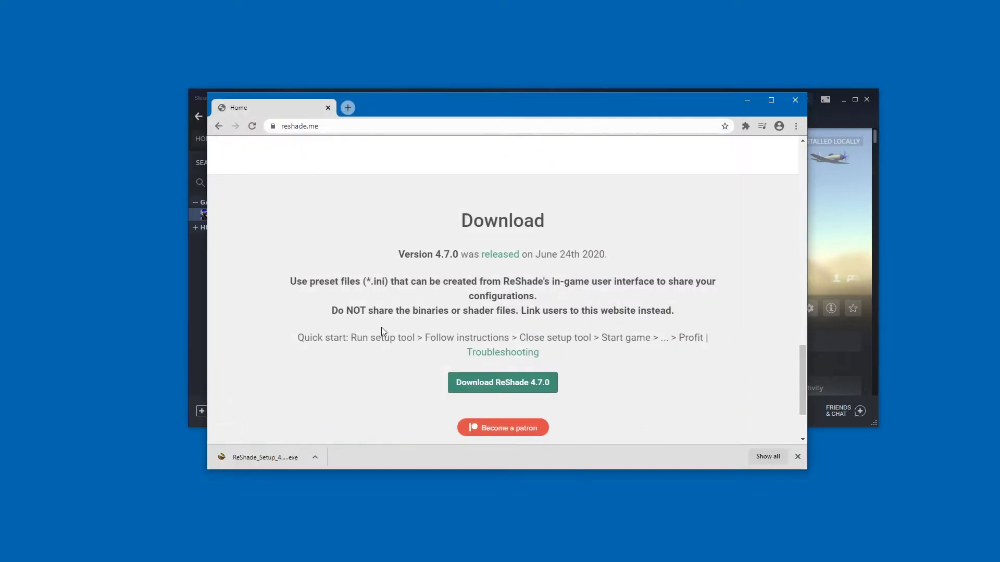
left_click(200, 214)
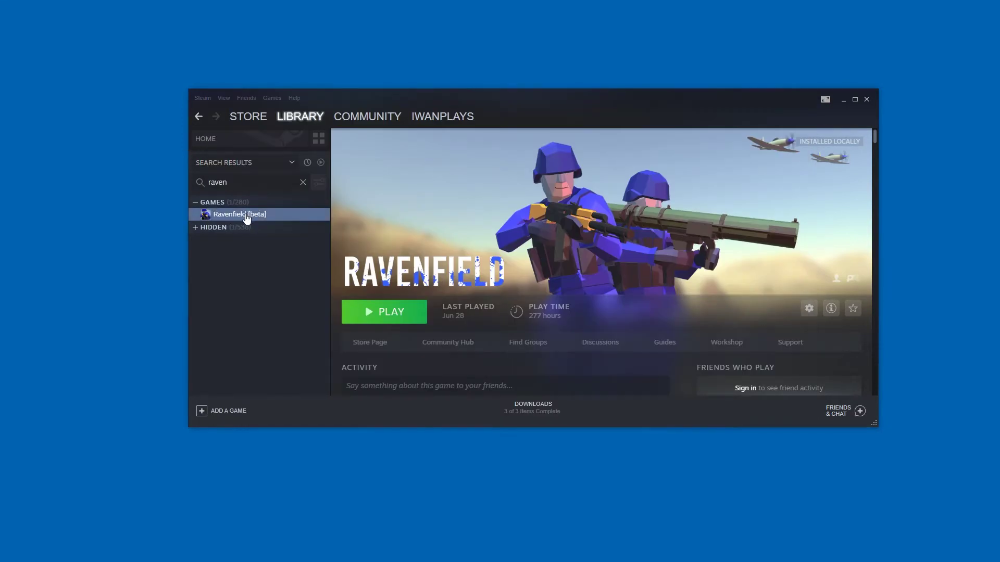
right_click(247, 217)
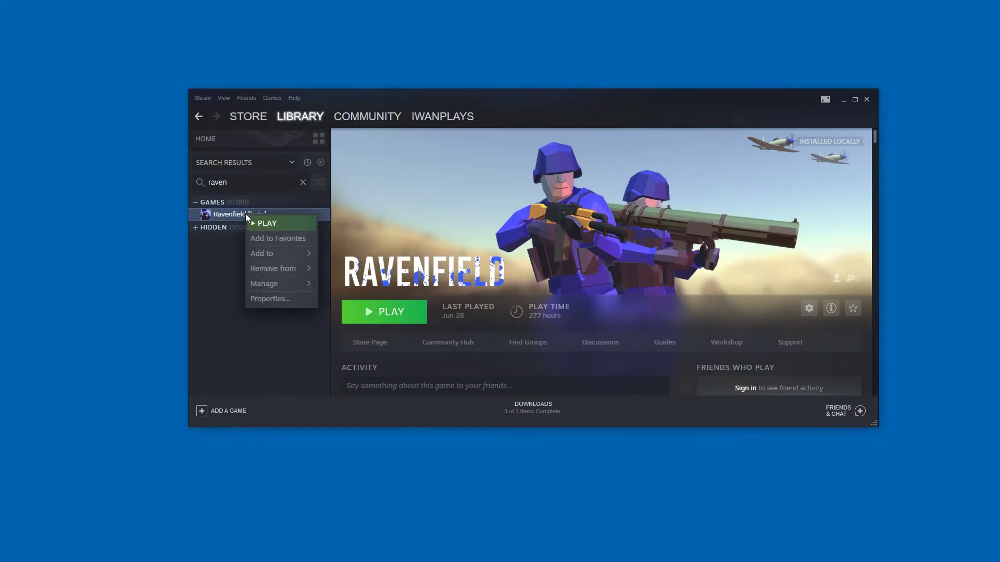
mouse_move(289, 286)
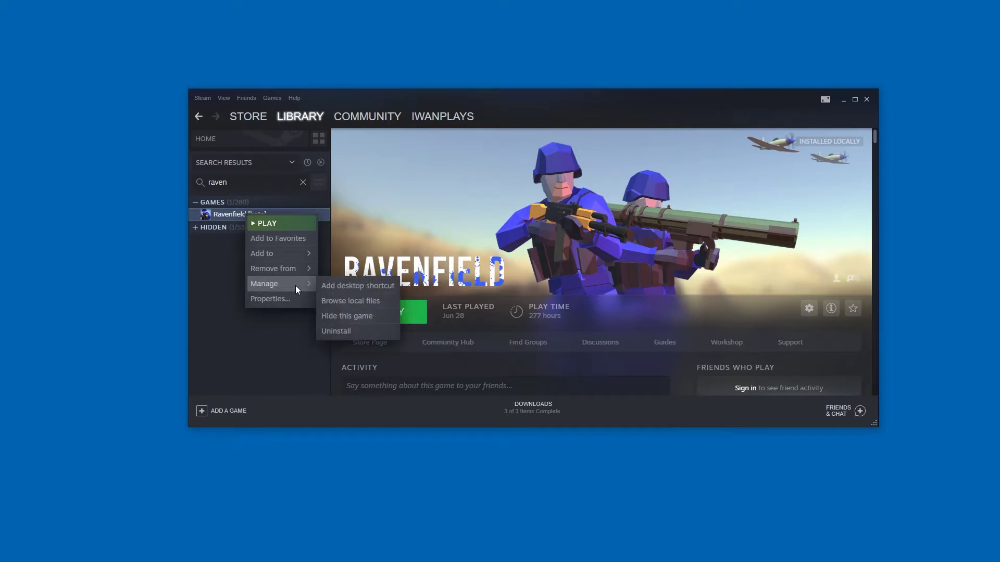
left_click(336, 300)
left_click(576, 167)
key("ctrl+c")
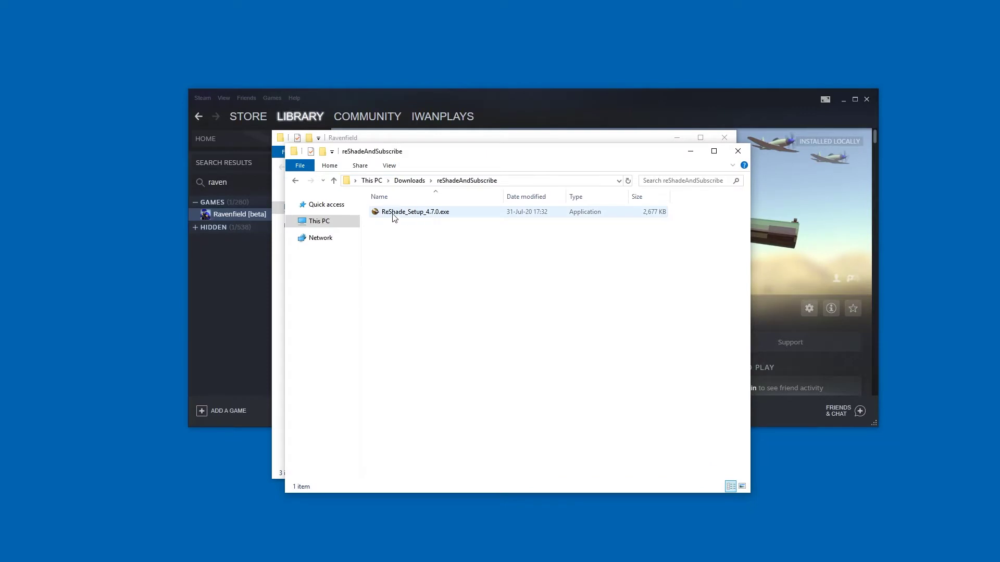
- Select ReShade_Setup_4.7.0.exe in the reShadeAndSubscribe folder, briefly checking the View options
left_click(395, 218)
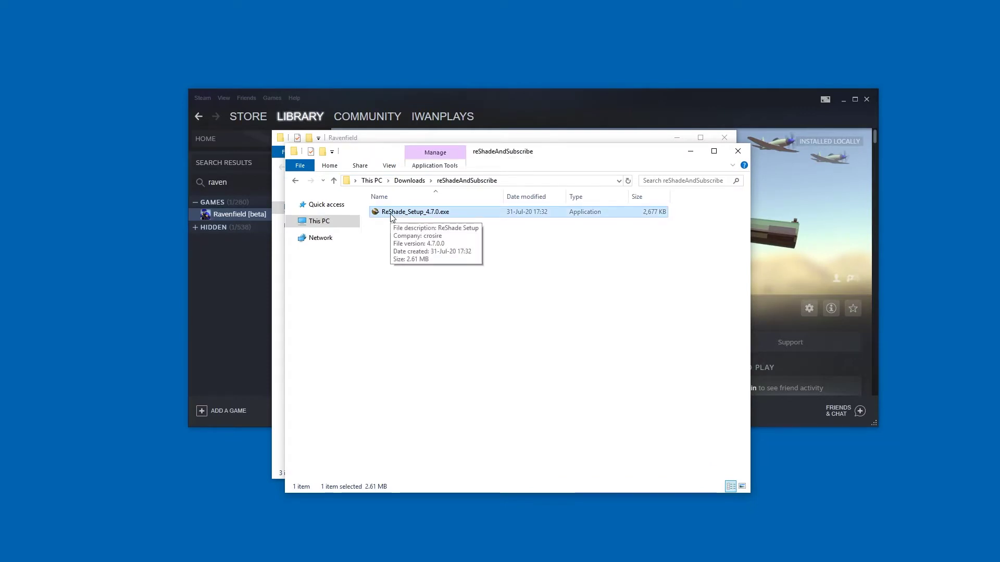
left_click(397, 168)
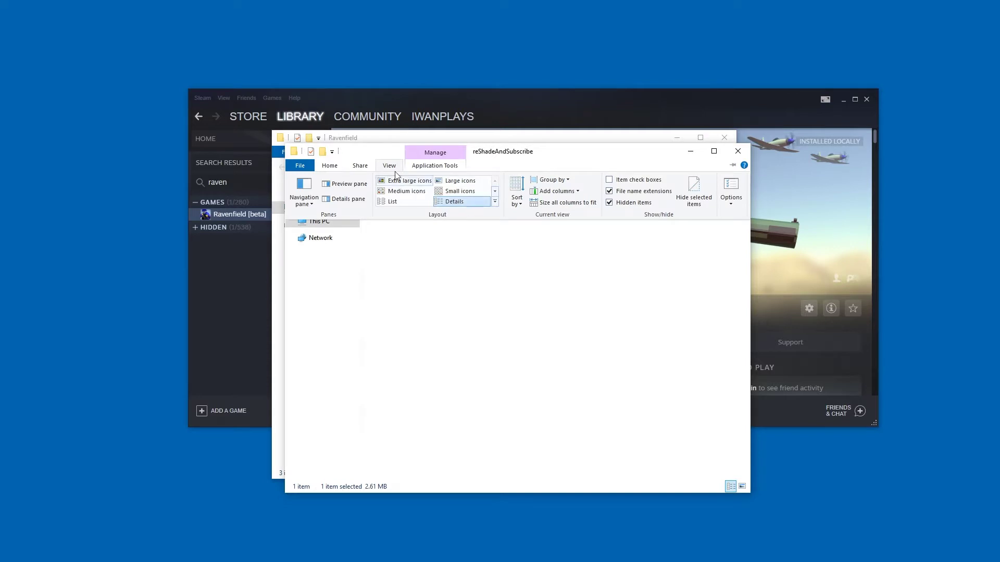
left_click(389, 165)
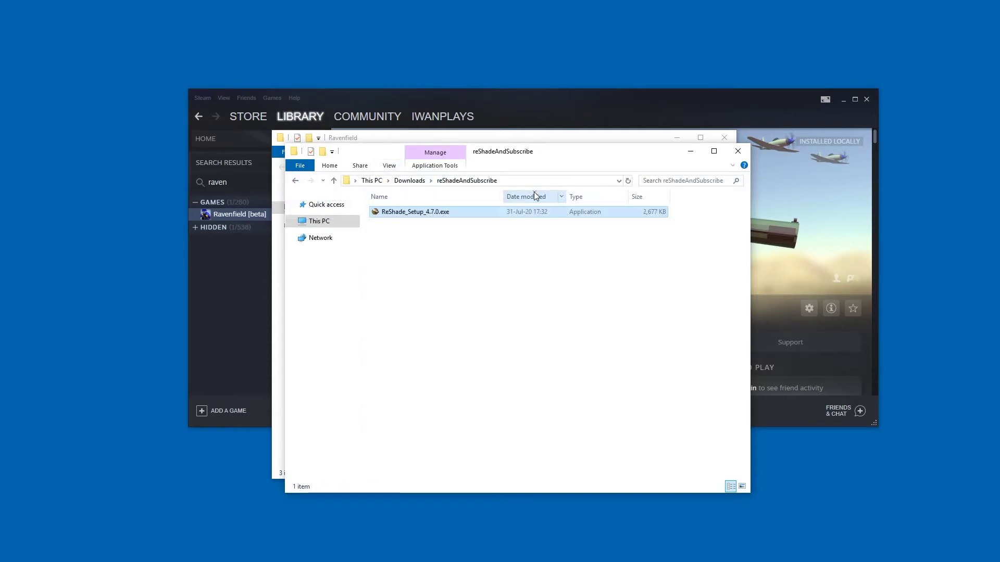
left_click(486, 234)
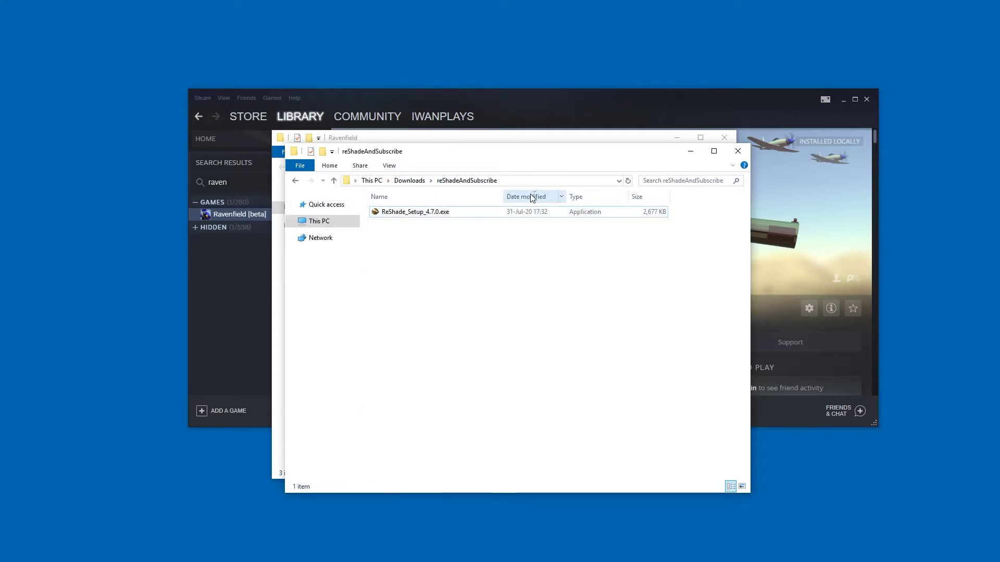
left_click(430, 214)
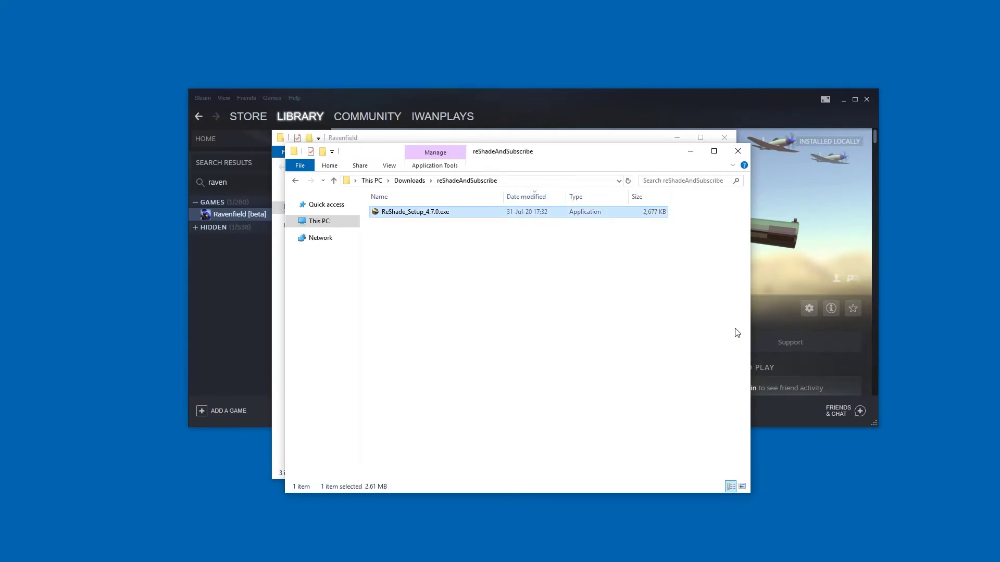
left_click(411, 234)
left_click(406, 213)
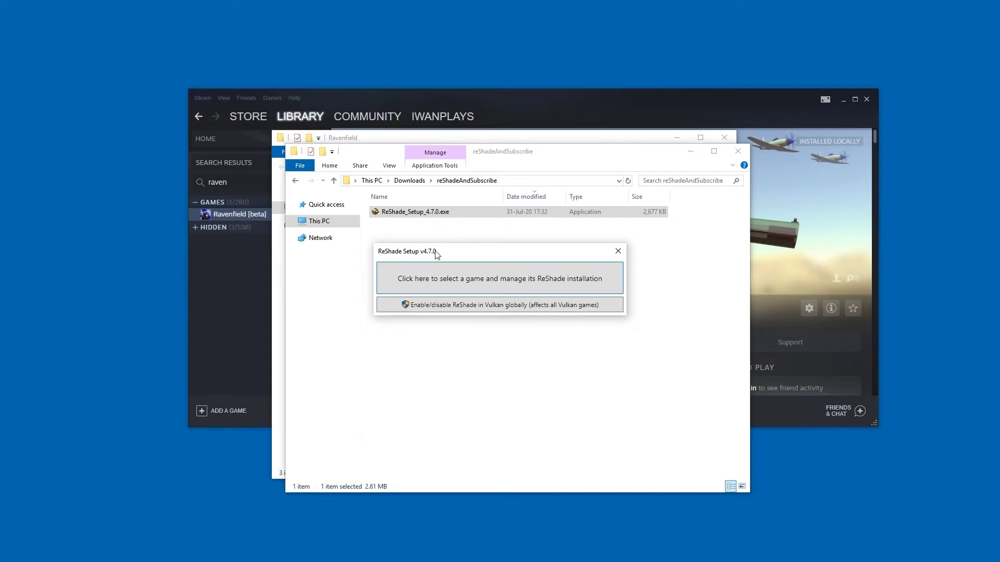
- Paste Ravenfield's folder path into ReShade's Browse dialog and pick ravenfield.exe as the target game
left_click(487, 280)
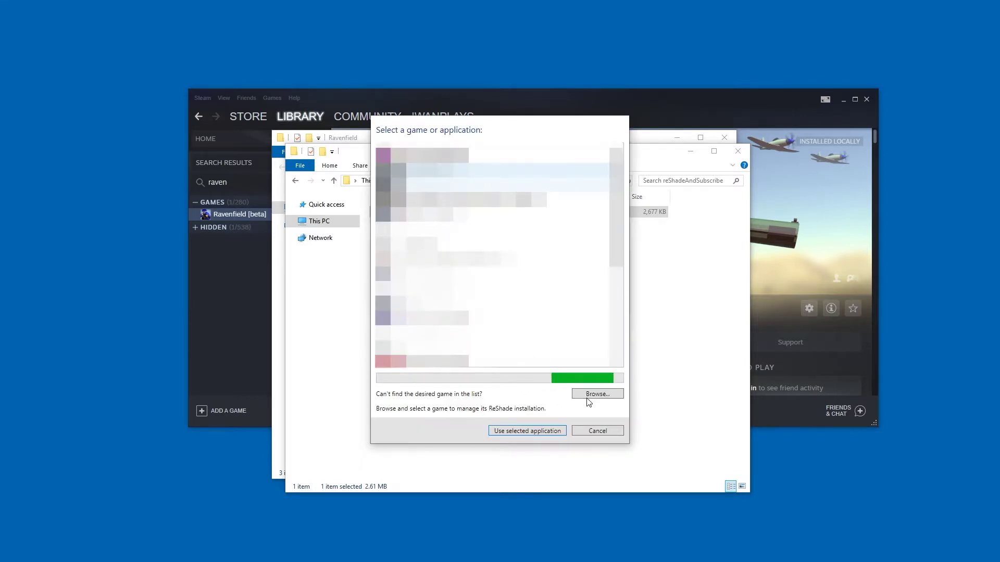
left_click(588, 399)
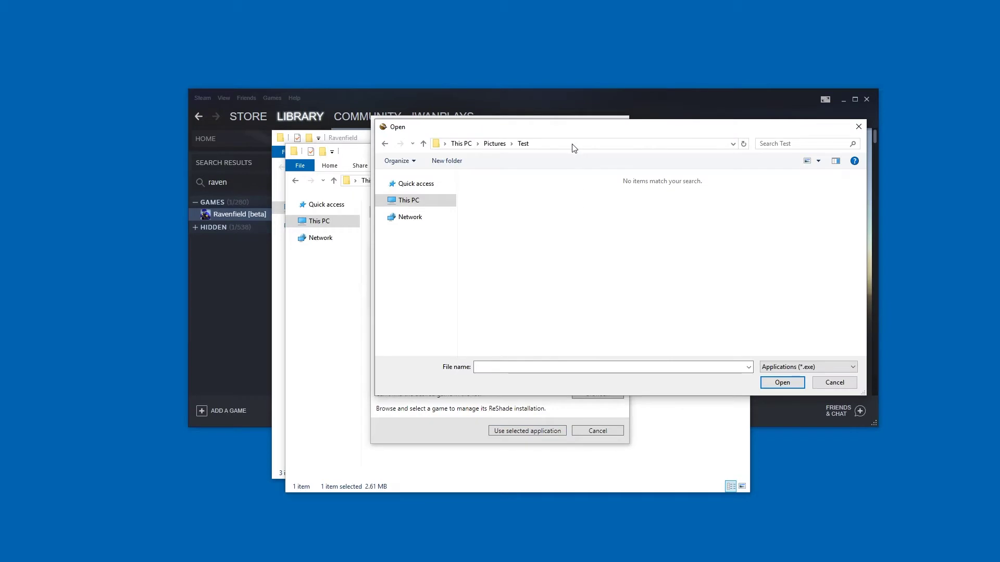
left_click(573, 145)
key("ctrl+v")
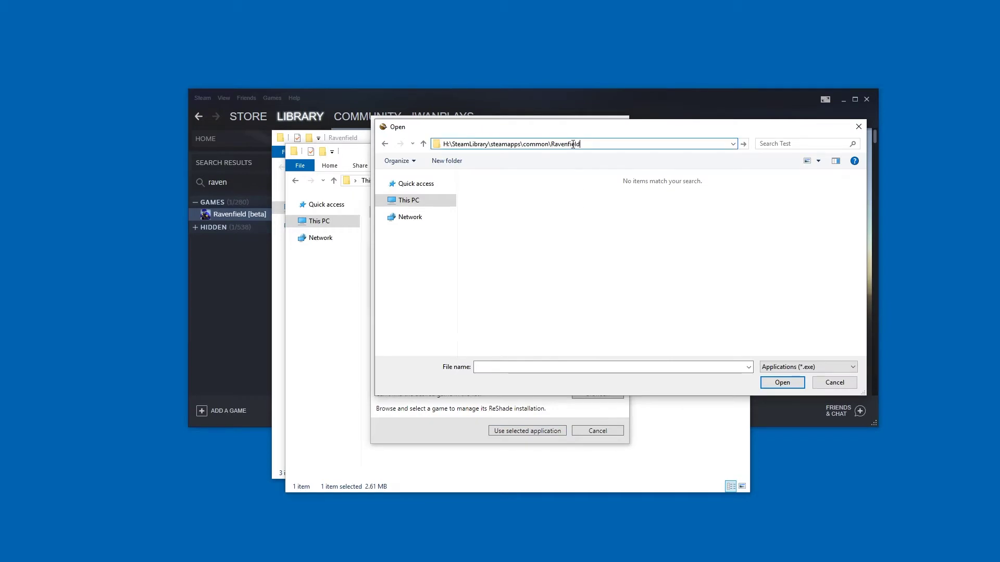
key("alt+Tab")
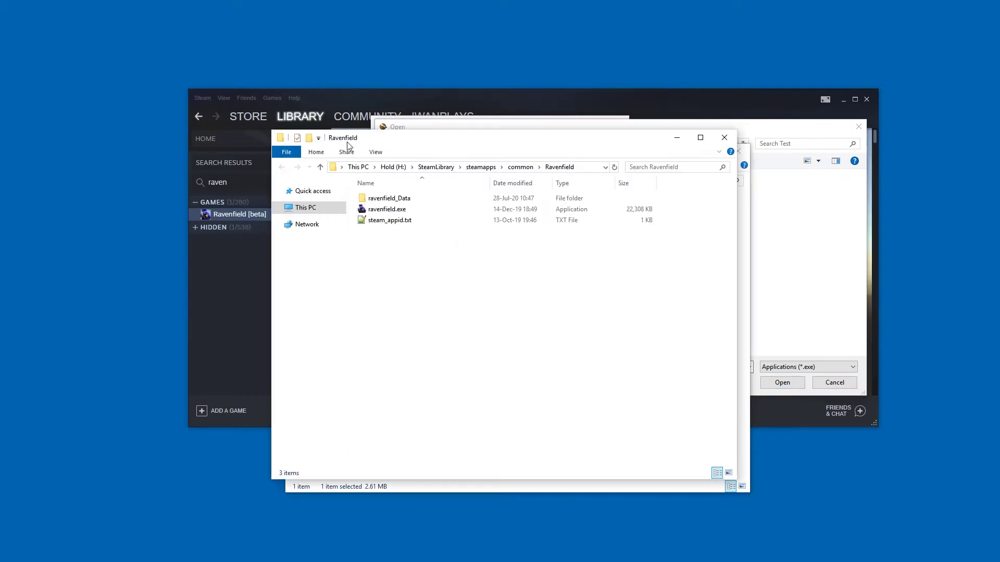
left_click(593, 166)
key("ctrl+c")
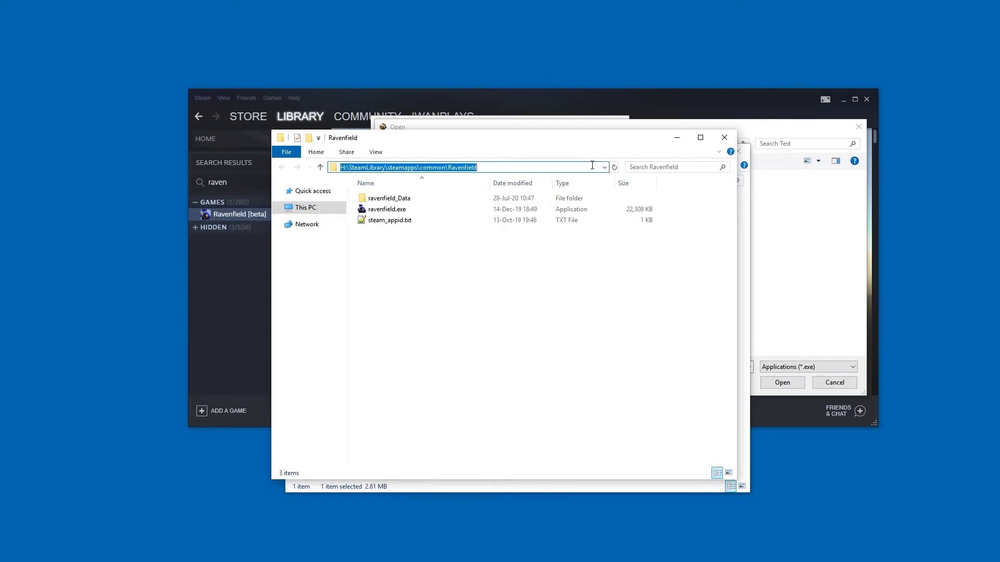
key("alt+Tab")
left_click(627, 144)
key("ctrl+v")
key("Return")
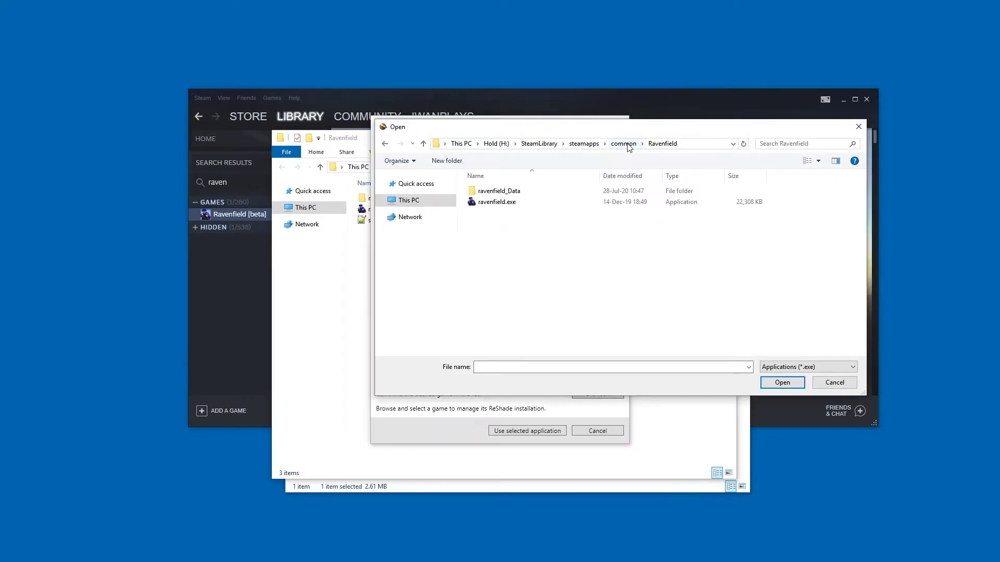
double_click(497, 202)
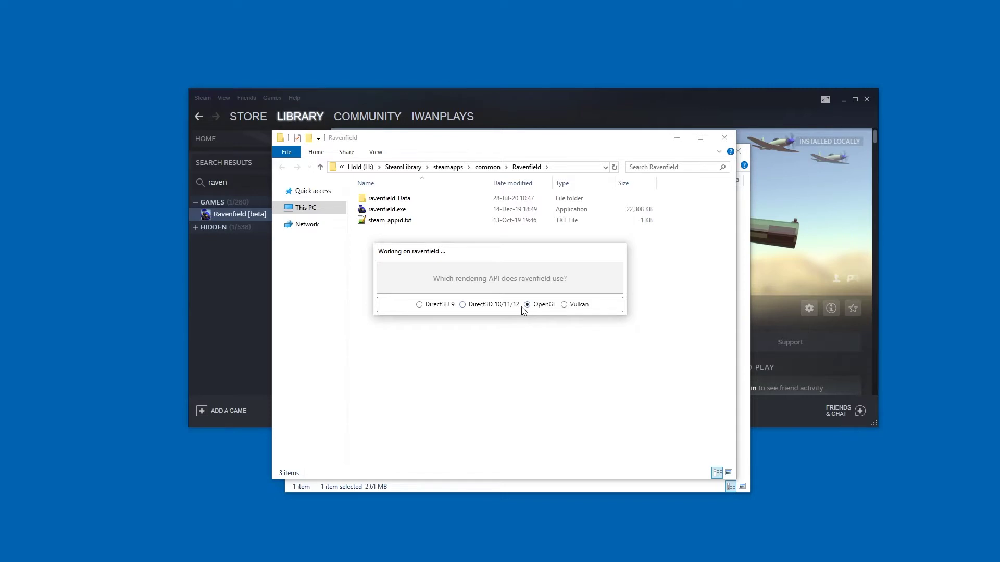
- Install ReShade into Ravenfield with all Standard effects and SweetFX files, then close the success message
left_click(572, 306)
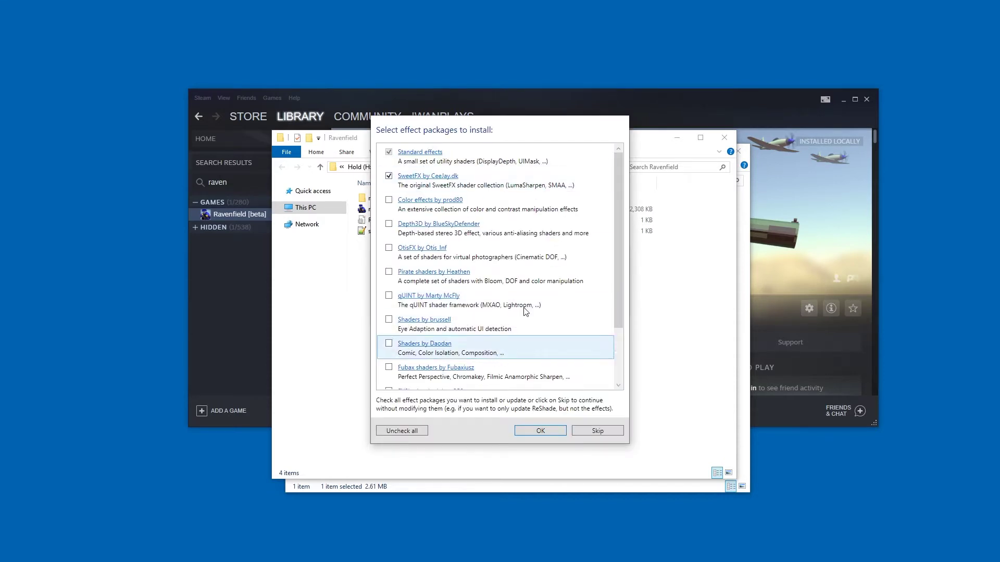
left_click(546, 431)
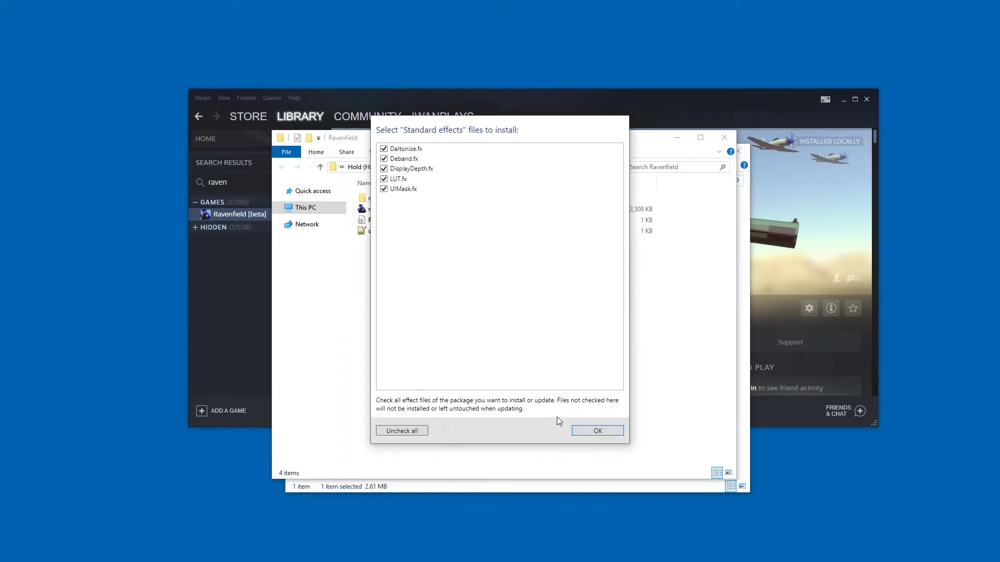
left_click(595, 433)
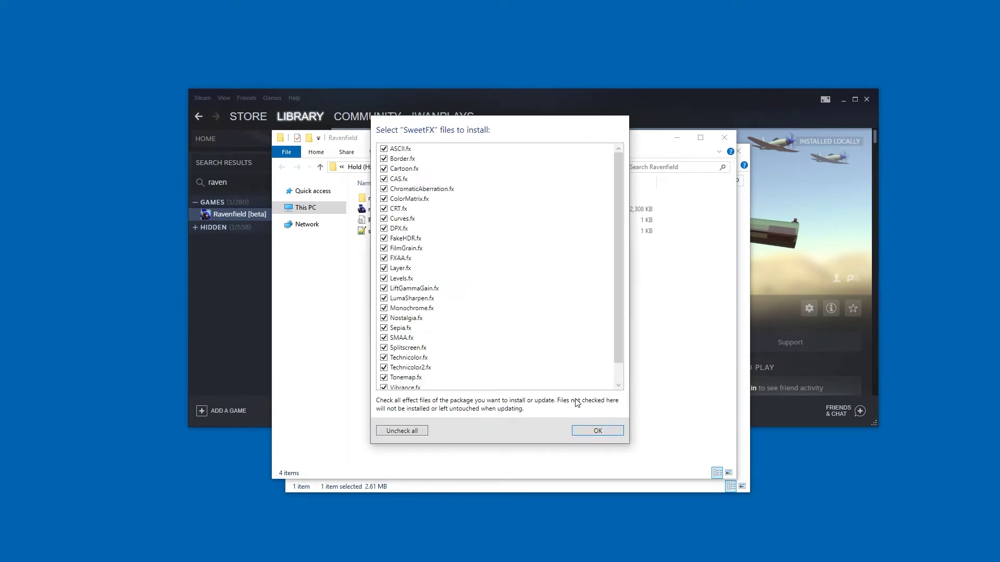
left_click(599, 431)
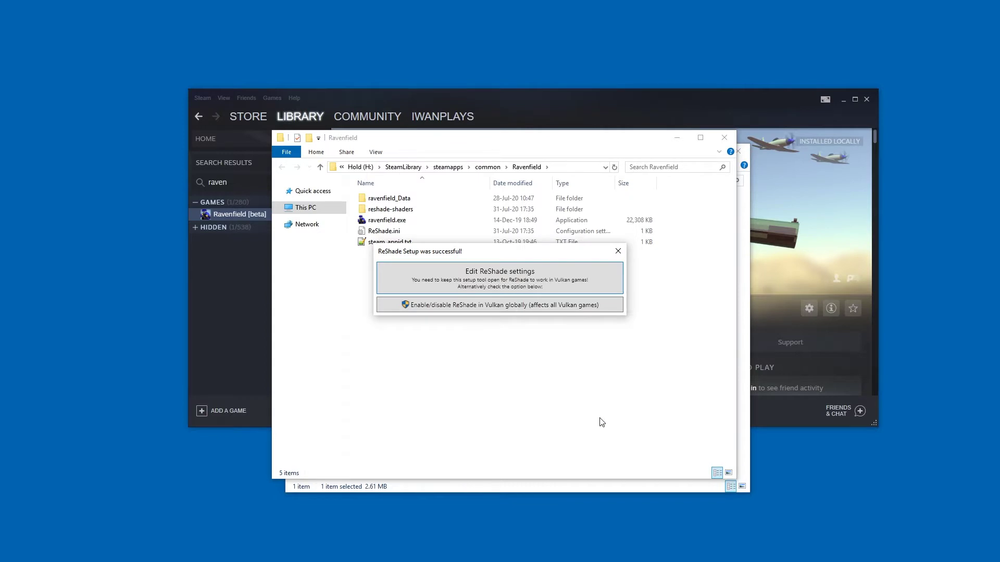
left_click(618, 251)
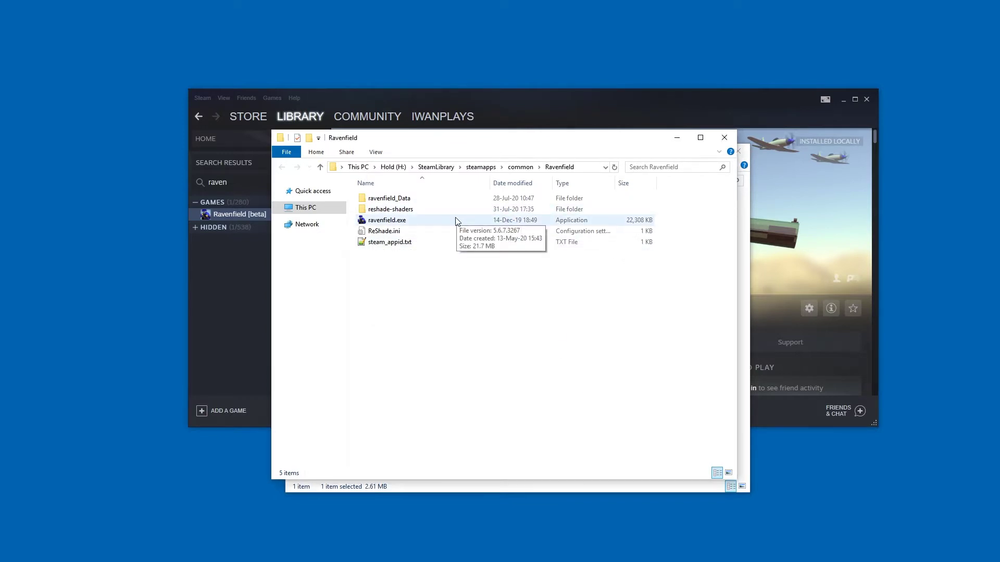
- Launch ravenfield.exe from its game folder to test ReShade
double_click(456, 221)
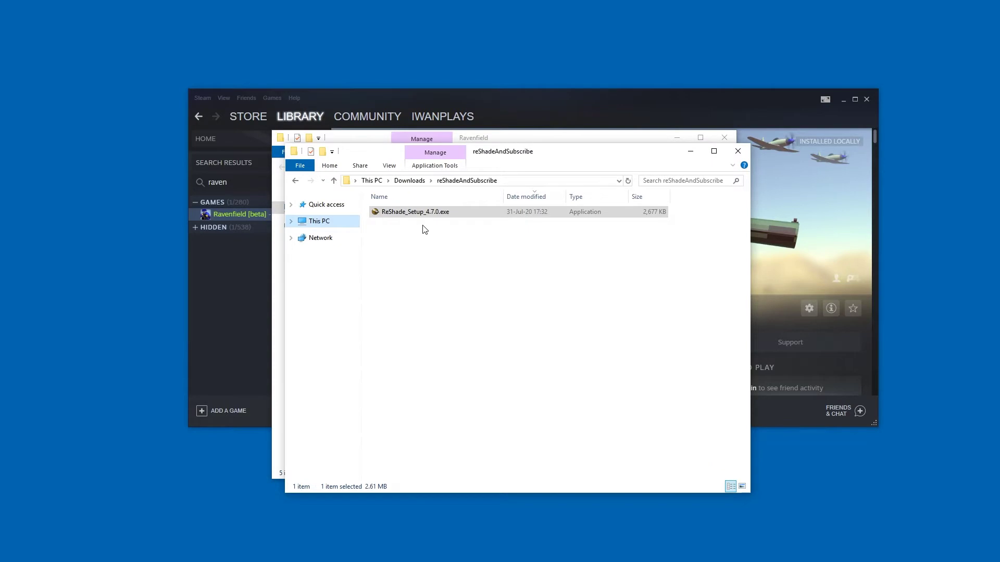
- Rerun setup and install ReShade into ravenfield.exe for Direct3D 9 with Standard effects and SweetFX
double_click(419, 214)
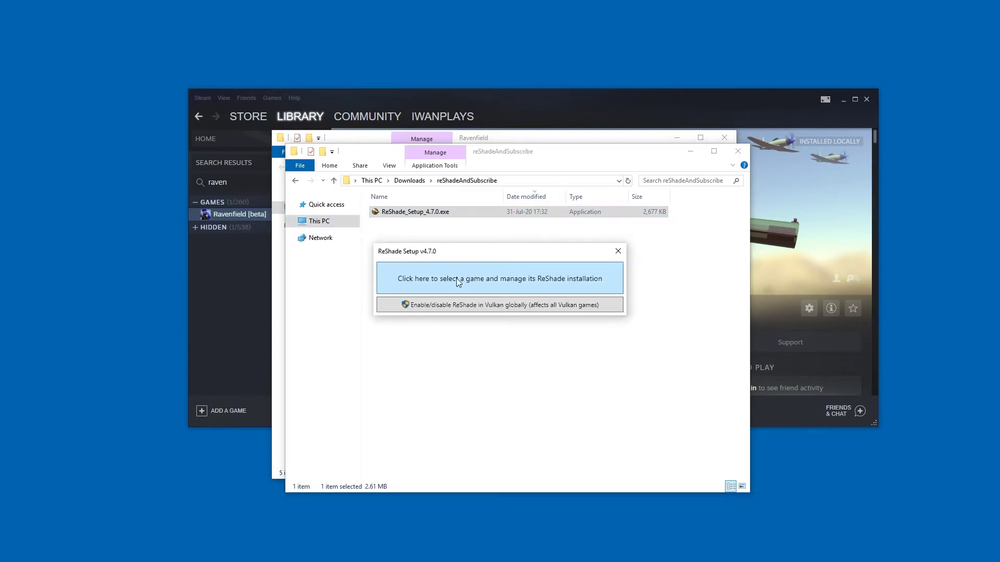
left_click(464, 277)
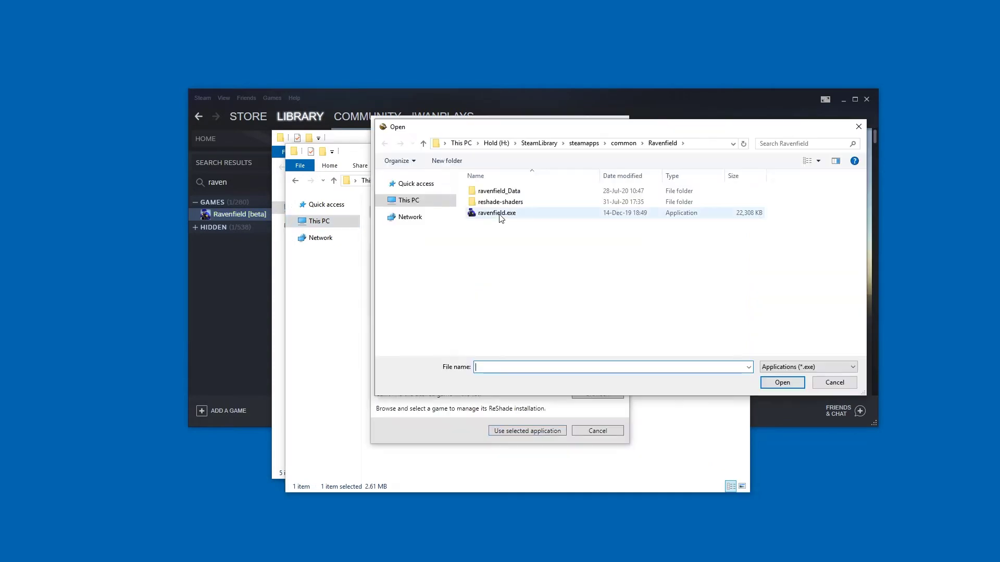
double_click(497, 213)
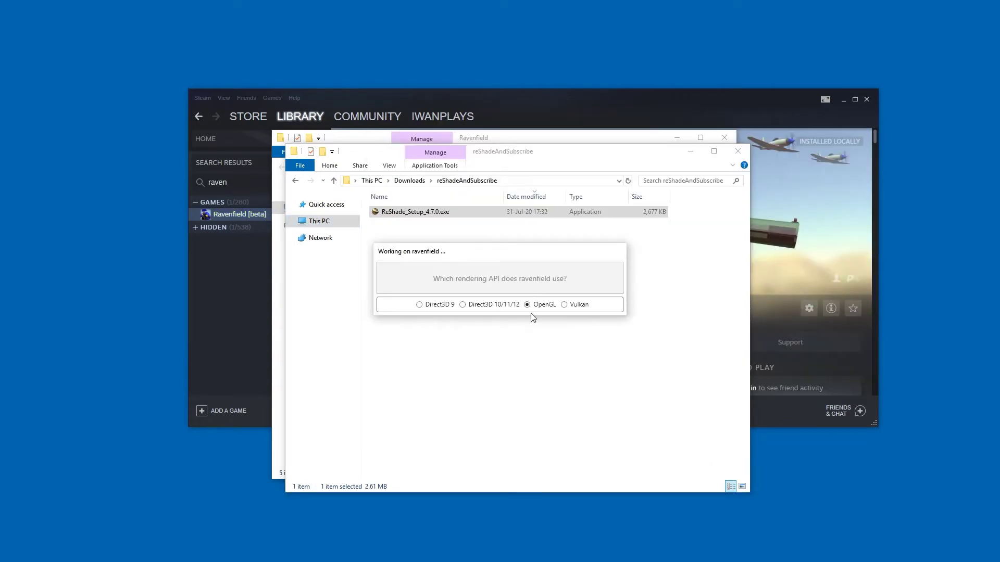
left_click(434, 306)
left_click(540, 431)
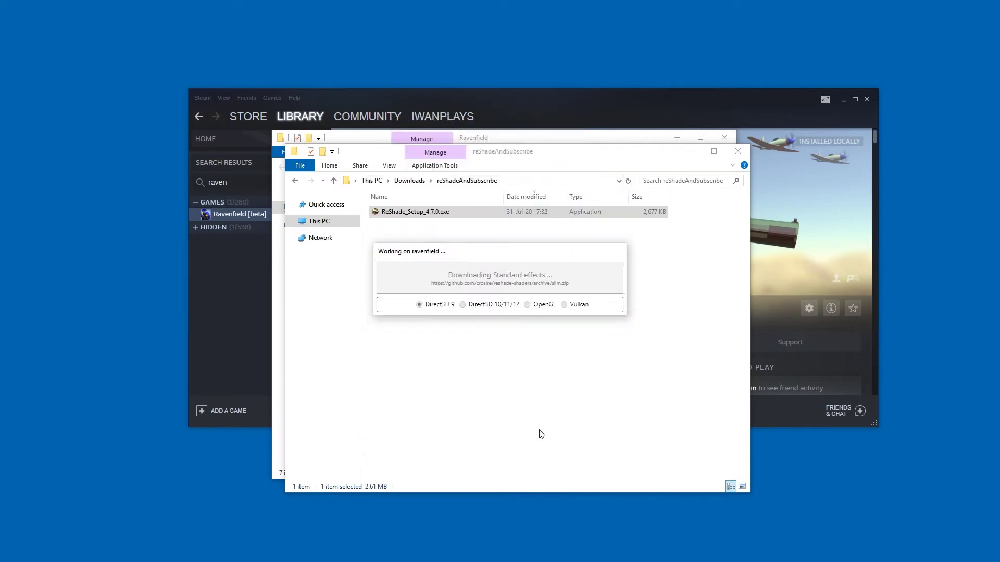
left_click(581, 431)
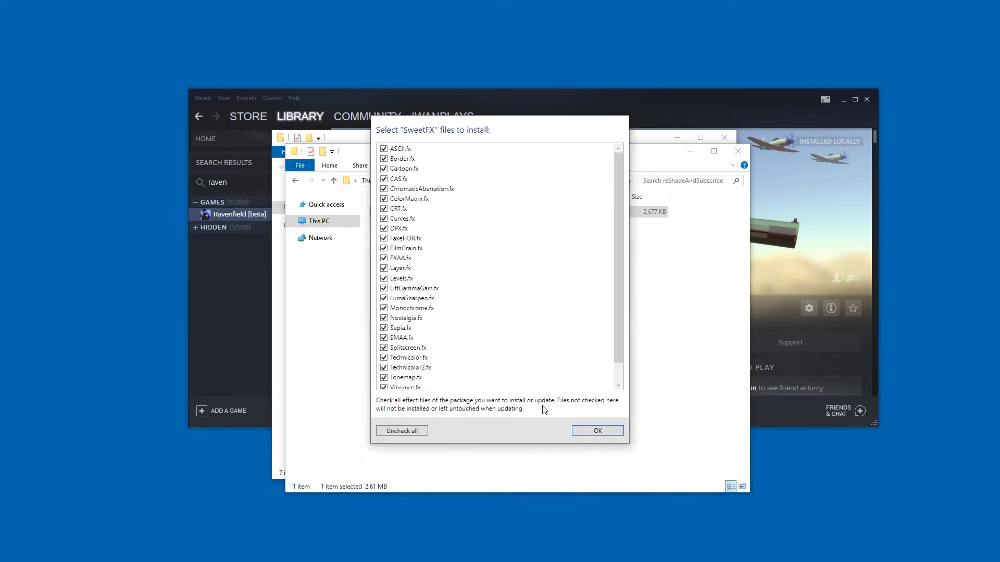
left_click(594, 431)
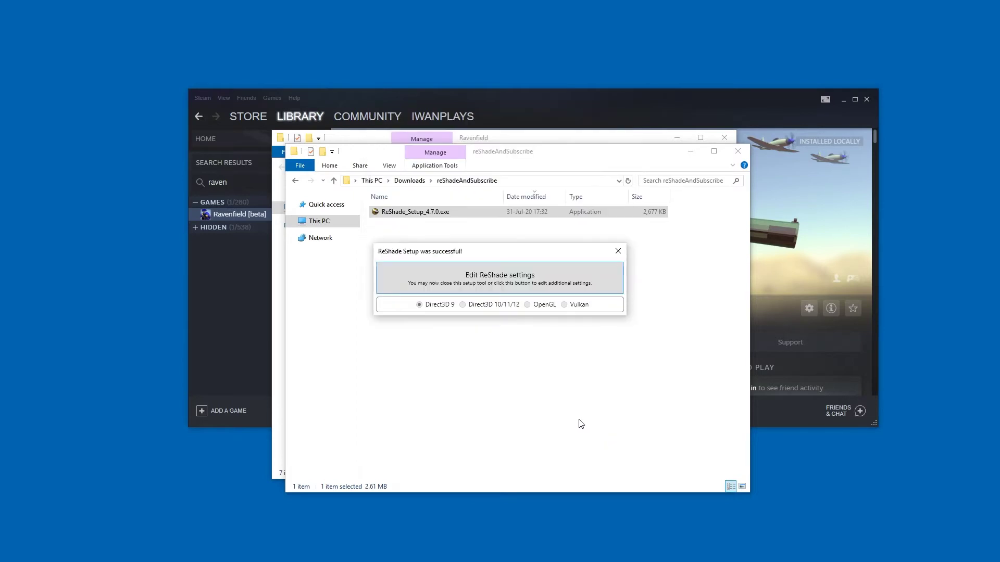
left_click(618, 251)
- Launch Ravenfield, then rerun ReShade_Setup_4.7.0.exe and start picking a game again
double_click(463, 238)
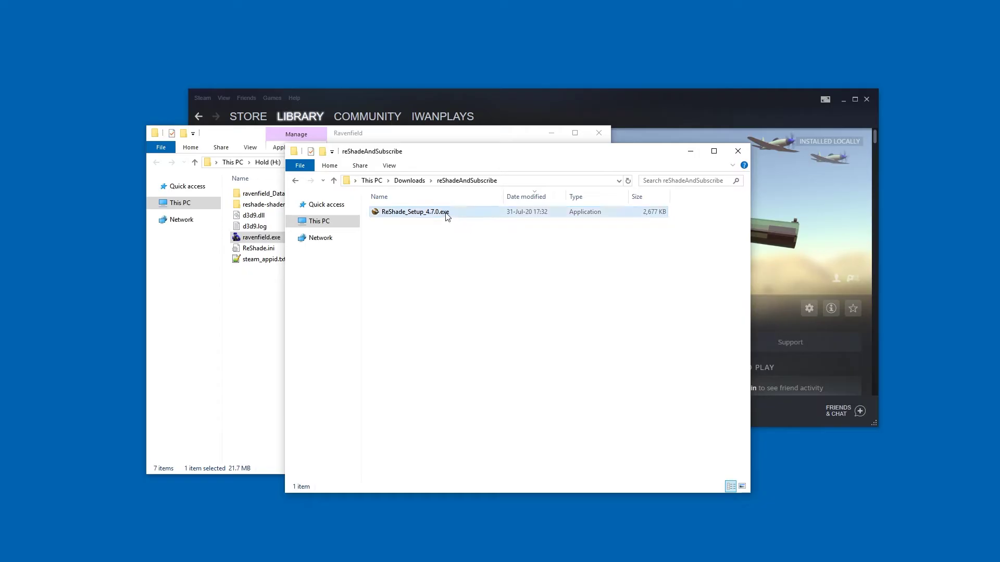
double_click(443, 213)
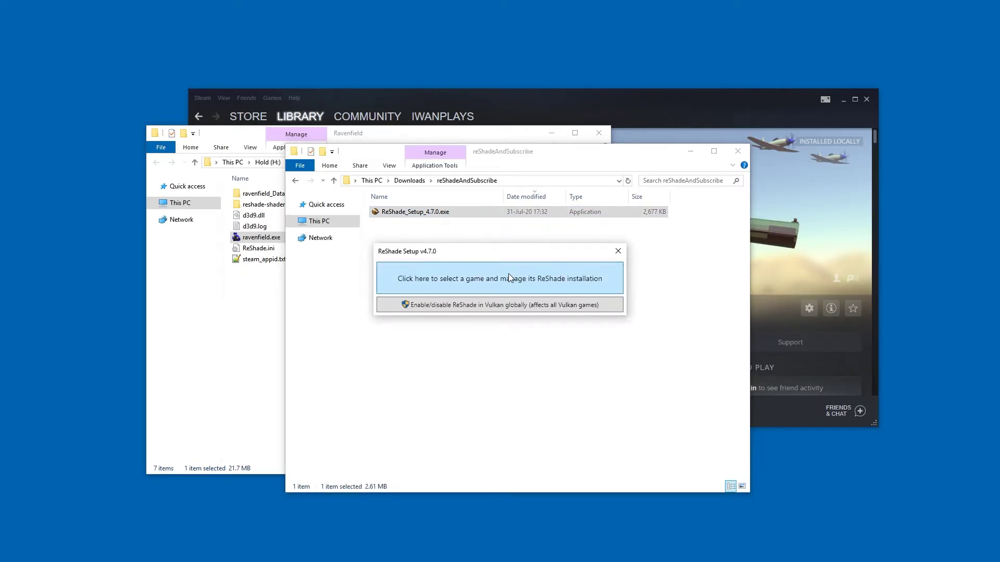
left_click(508, 277)
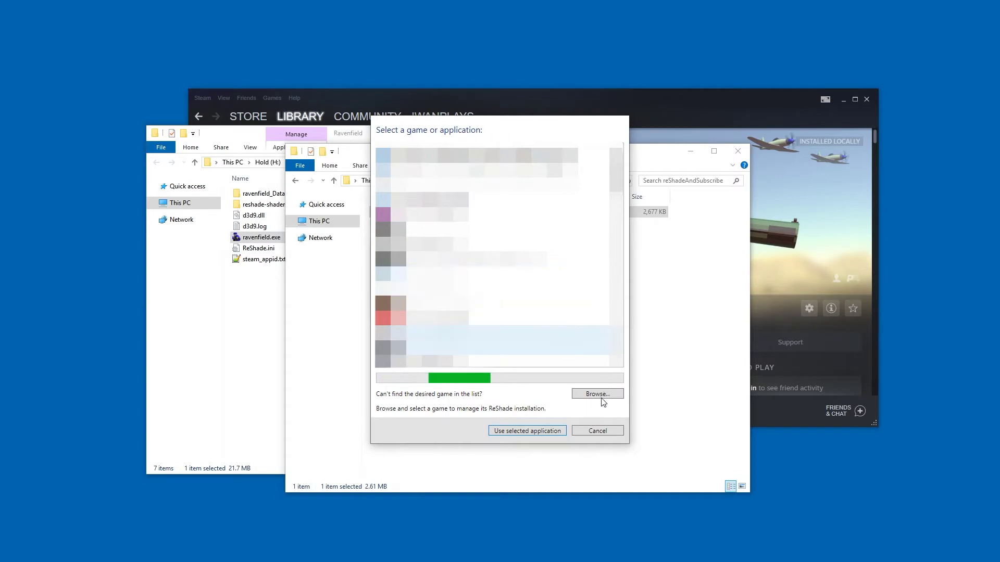
- Reinstall ReShade into ravenfield.exe for Direct3D 10/11/12, accepting all Standard effects and SweetFX files
left_click(601, 397)
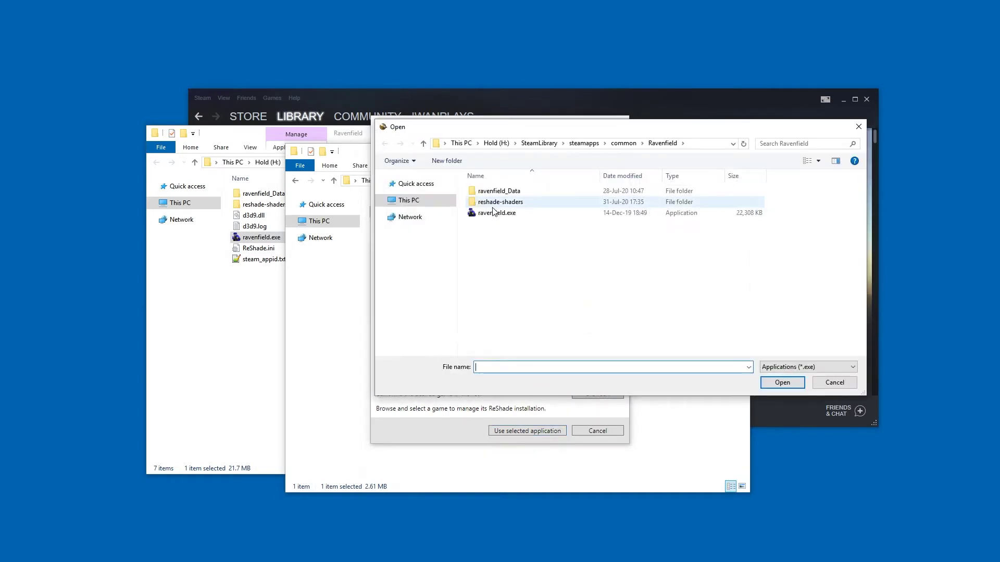
double_click(495, 211)
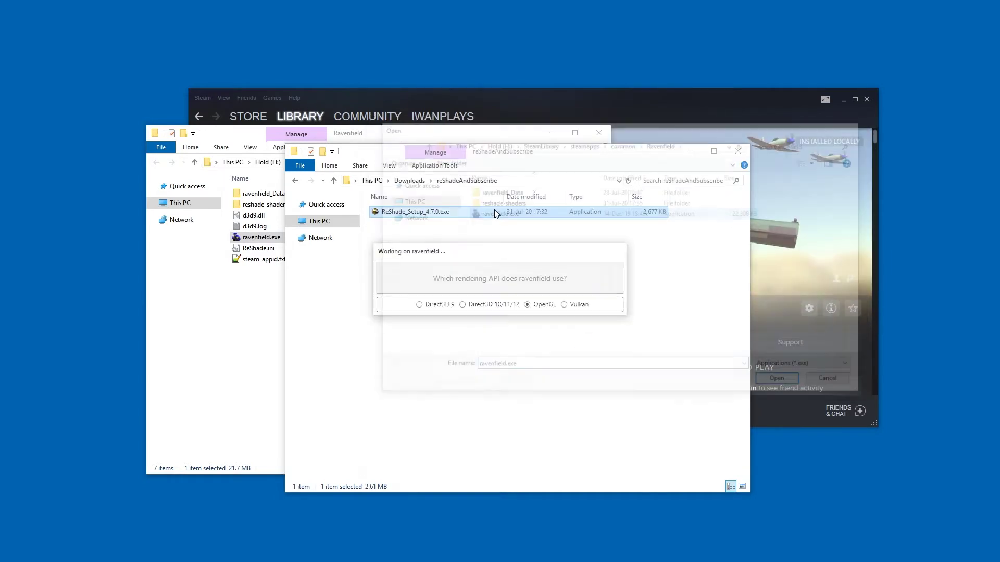
left_click(503, 307)
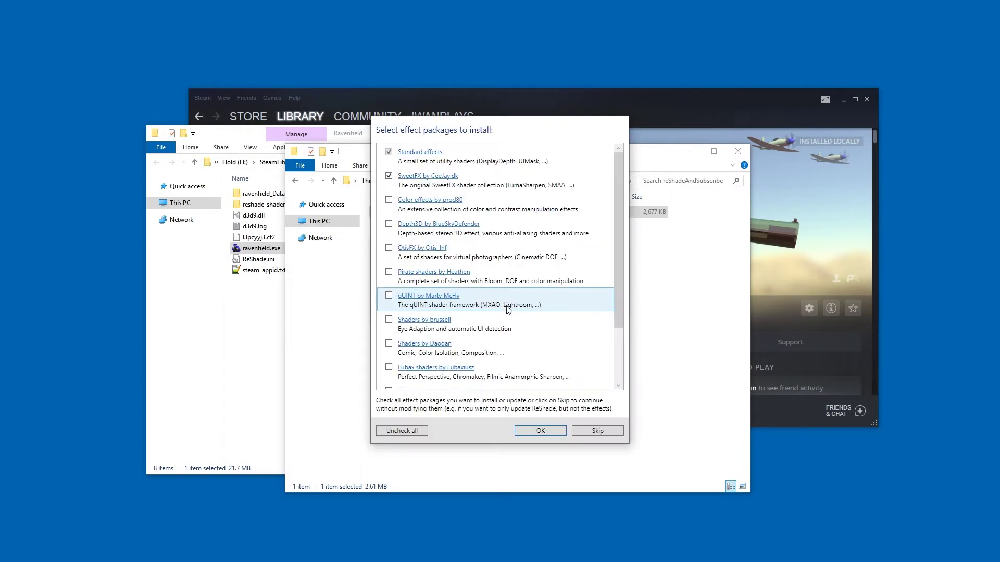
left_click(529, 429)
left_click(597, 430)
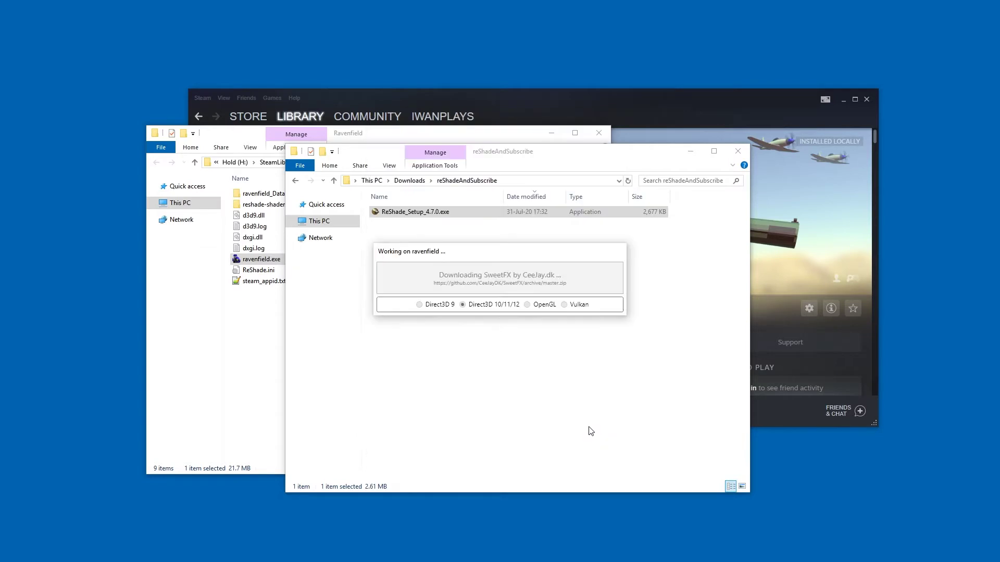
left_click(597, 431)
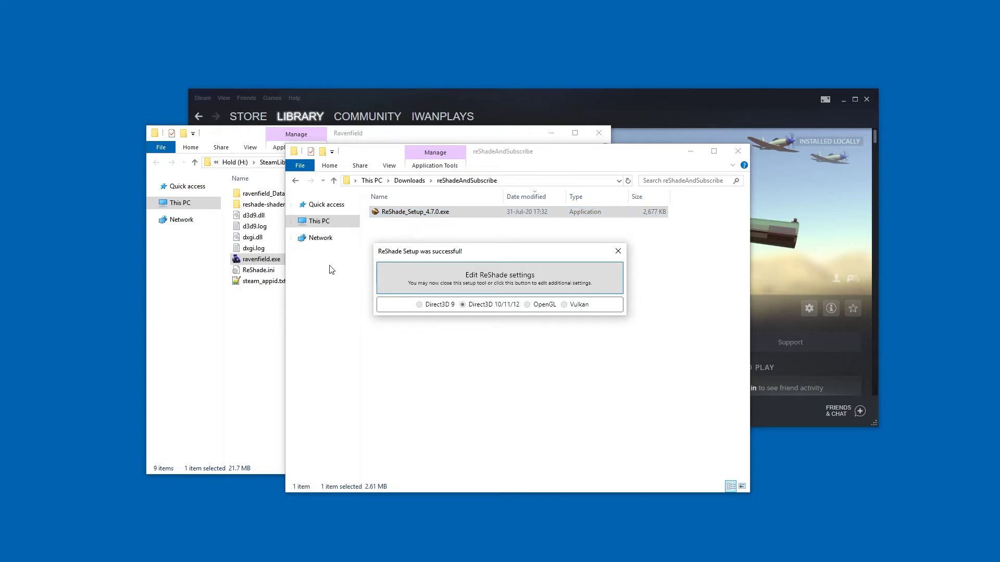
left_click(617, 251)
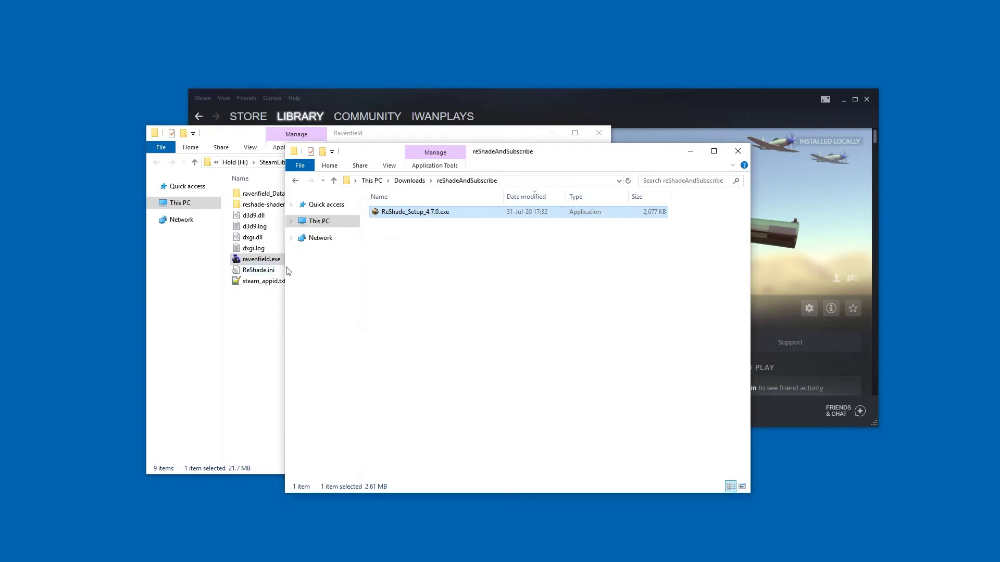
- Launch ravenfield.exe, get past the title screen, and open the ReShade overlay with Home
left_click(273, 262)
double_click(272, 262)
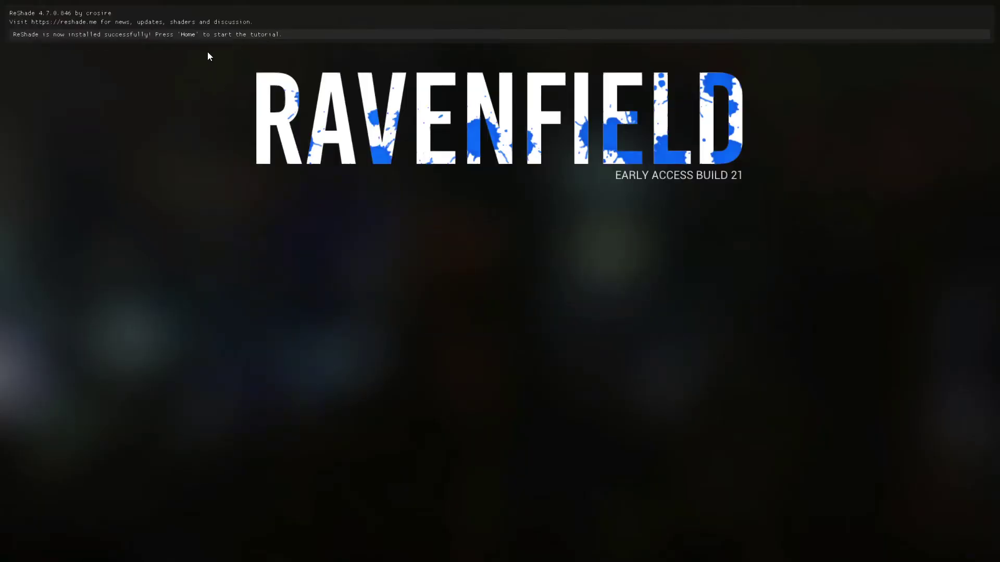
left_click(293, 32)
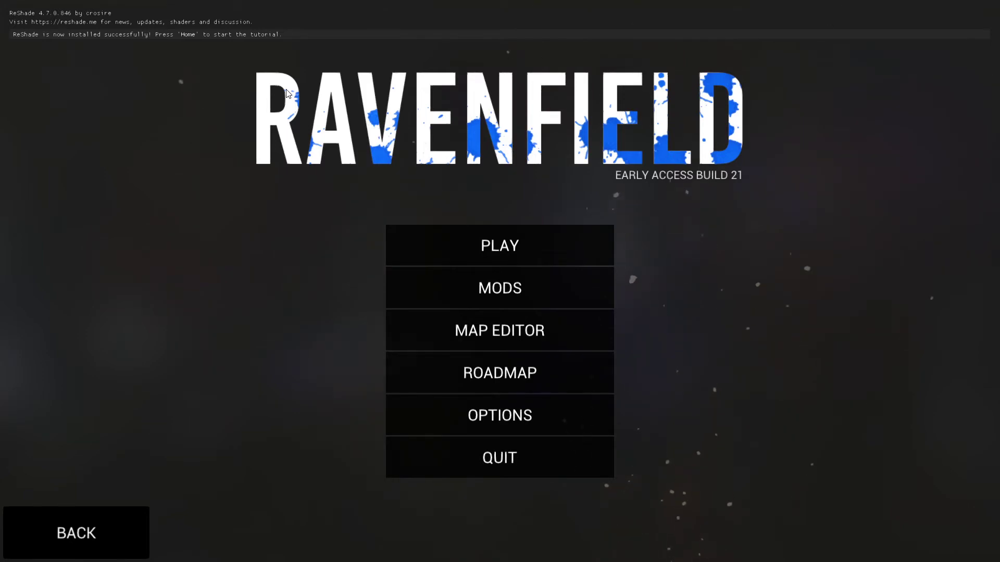
key("Home")
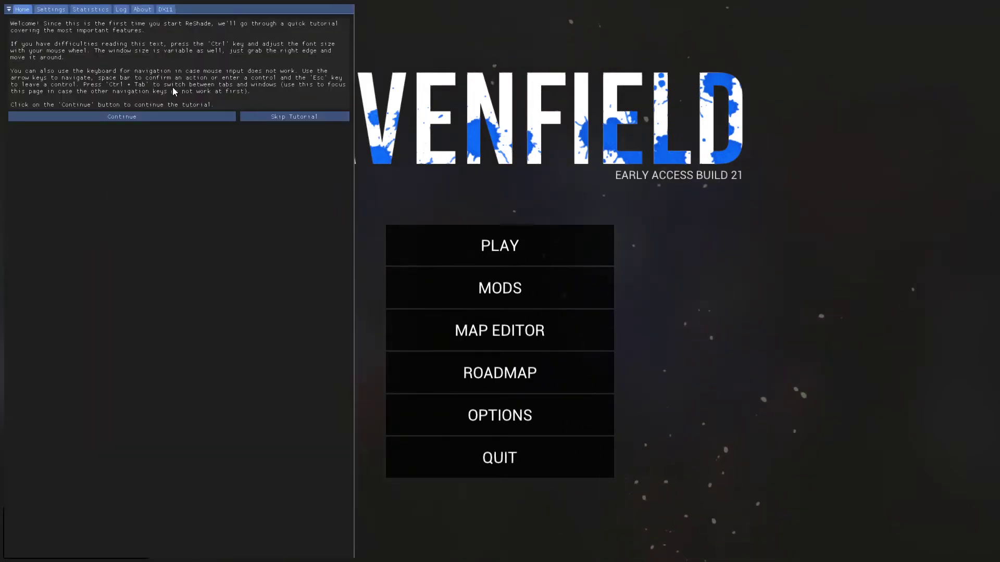
- Enlarge the overlay font with Ctrl+scroll, widen the overlay window, and scroll through the tutorial text
scroll(174, 90, "up", 6, "ctrl")
scroll(173, 87, "up", 1, "ctrl")
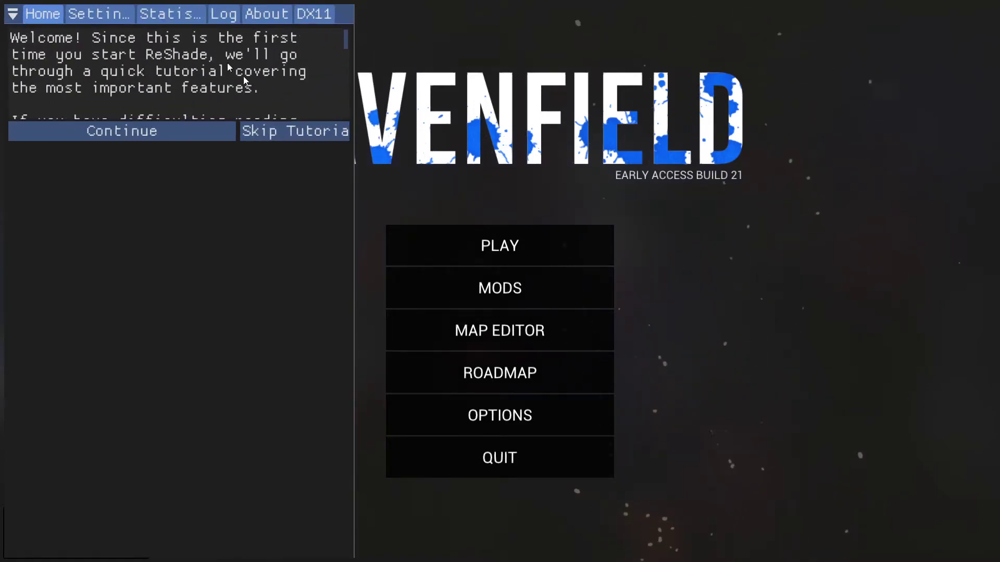
left_click_drag(353, 102, 669, 135)
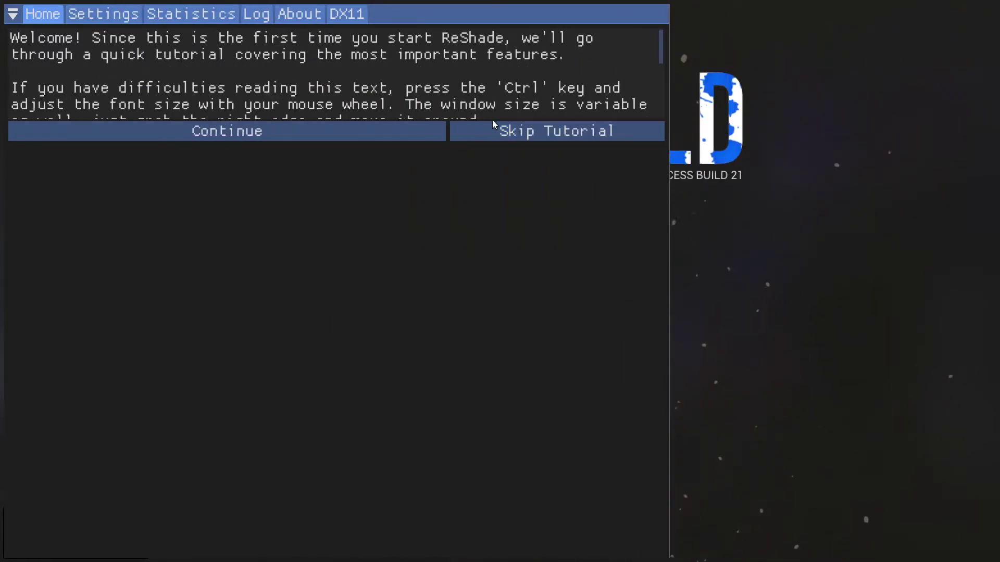
left_click_drag(660, 45, 657, 78)
scroll(560, 45, "up", 3)
scroll(560, 43, "down", 5)
scroll(559, 44, "up", 5)
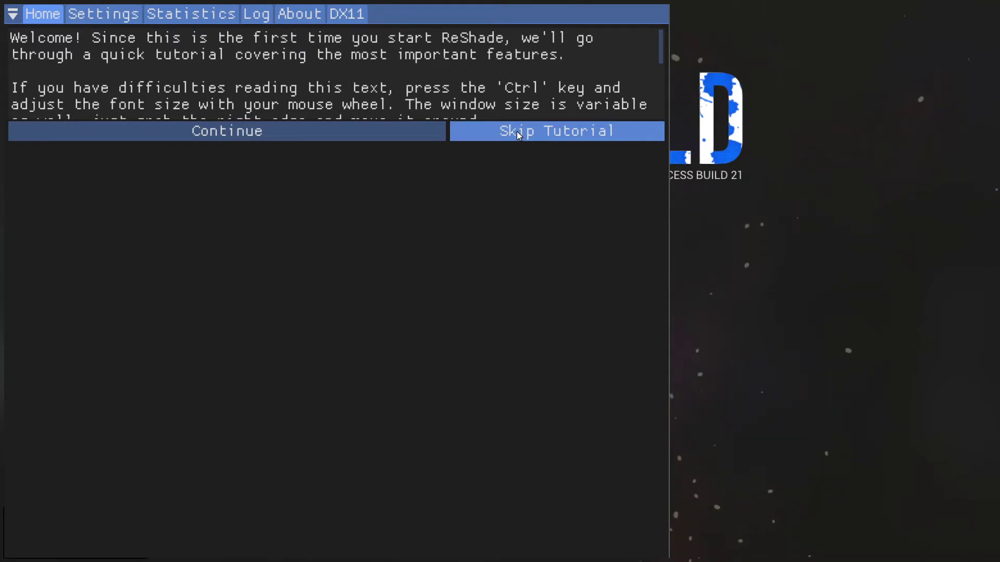
- Advance the tutorial, add a new preset named MyNewStyle, and hide the overlay with Home
left_click(276, 128)
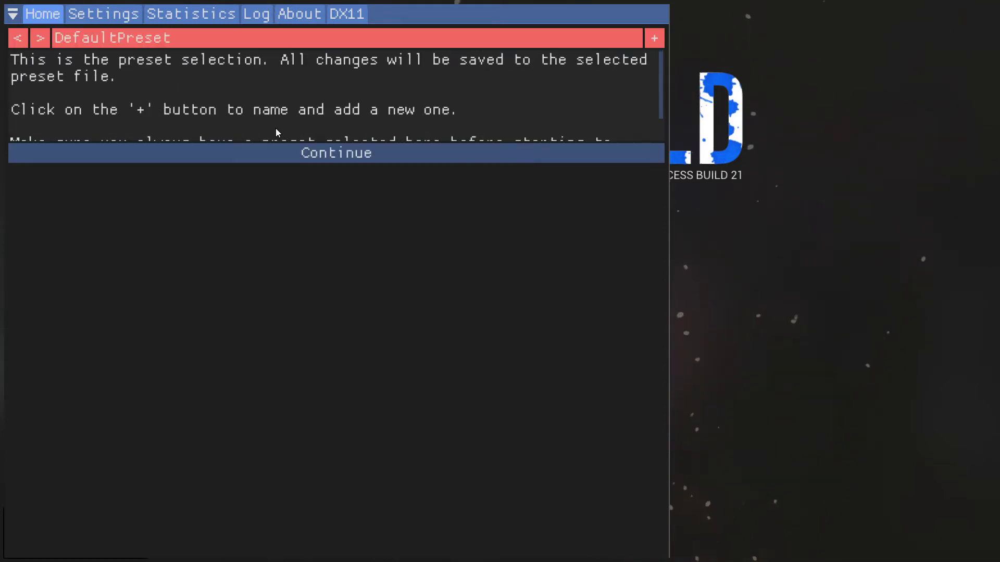
left_click(655, 36)
type("MyN")
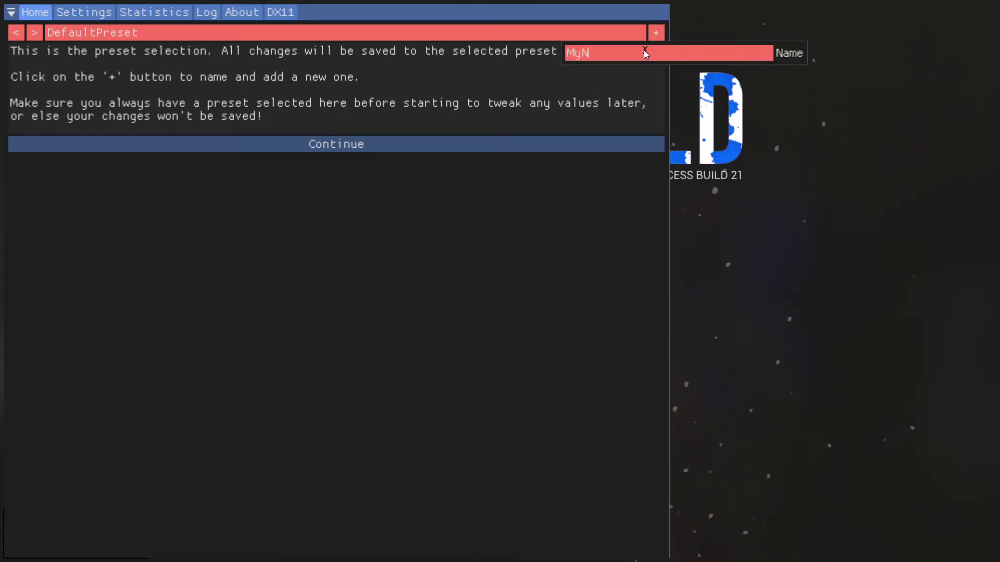
type("ewStyle")
key("Return")
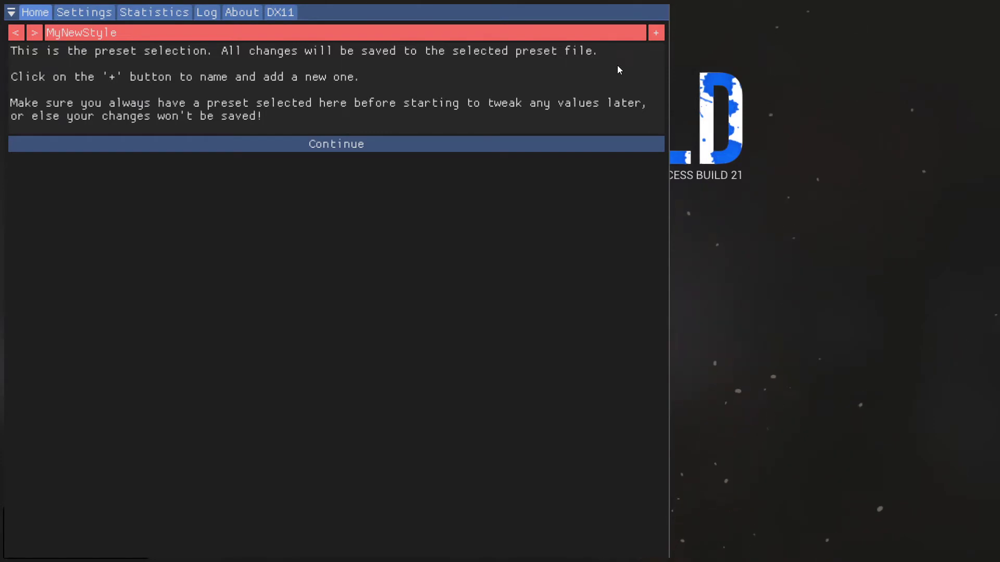
key("Home")
key("Home")
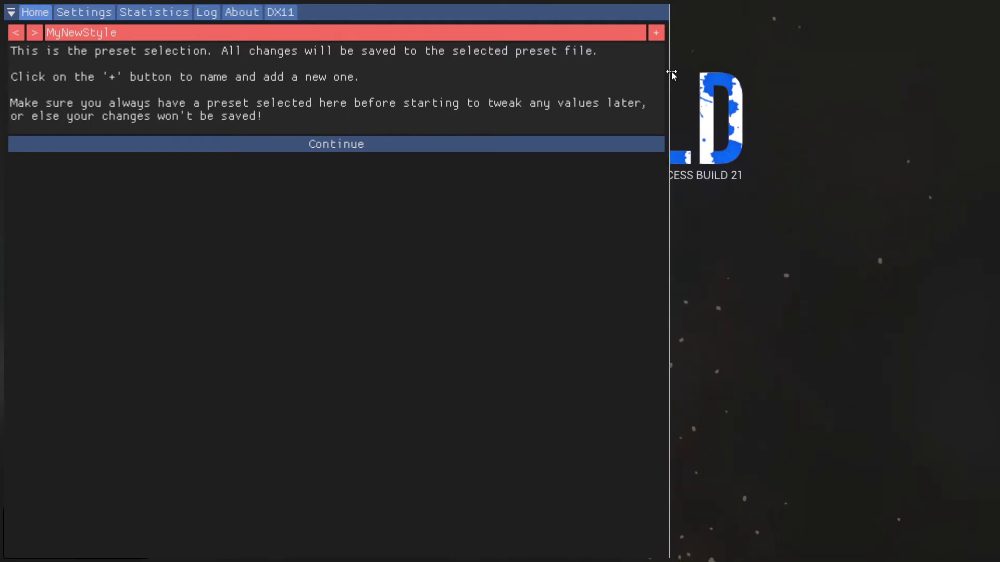
key("Home")
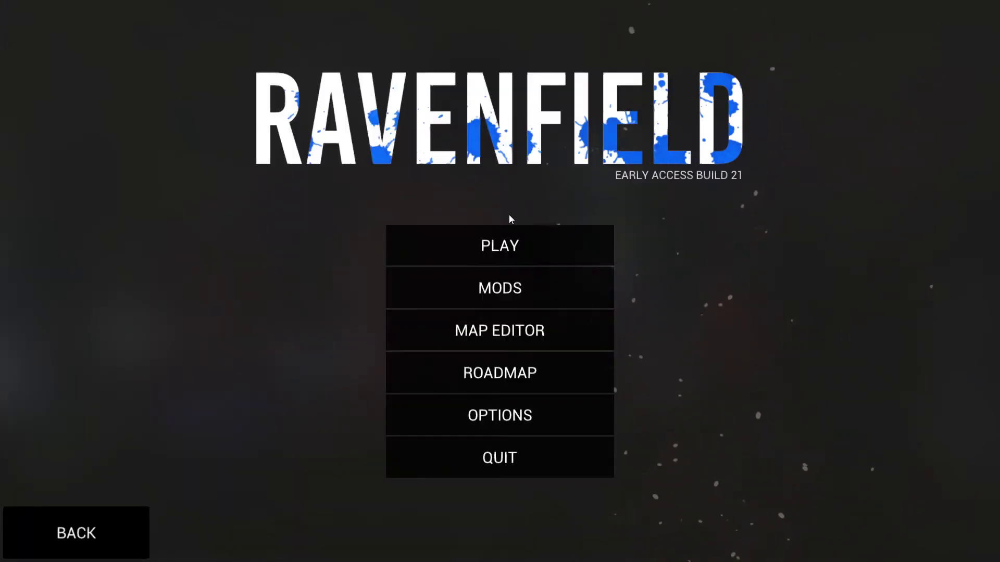
- Start a Ravenfield match, reopen the overlay at the effects list, and move it to the right half
left_click(495, 241)
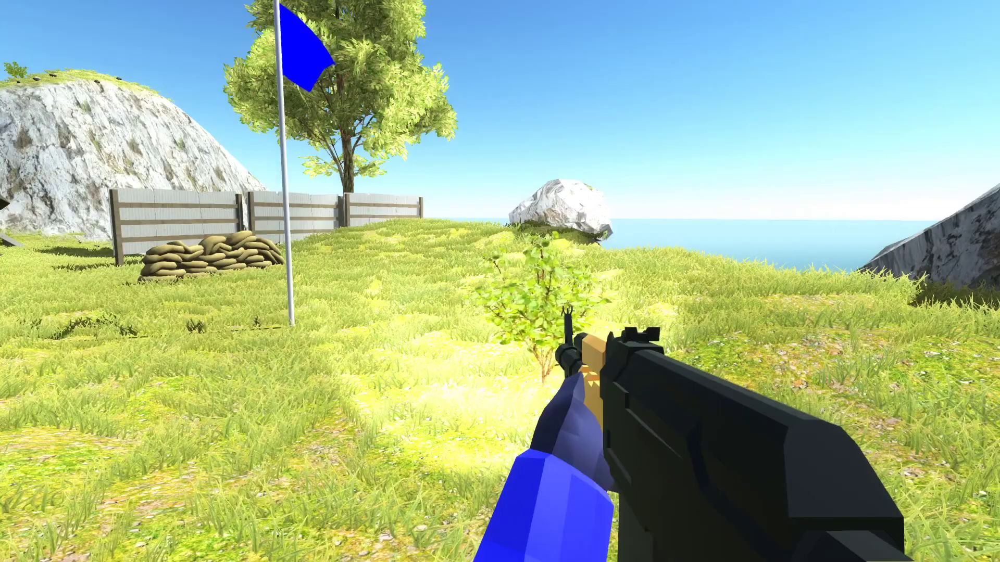
key("Home")
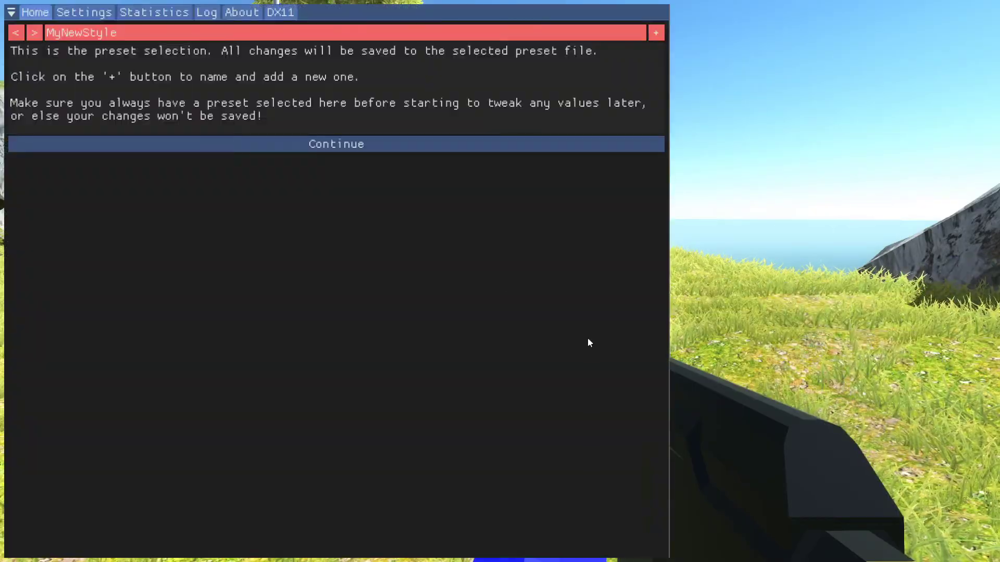
left_click(318, 144)
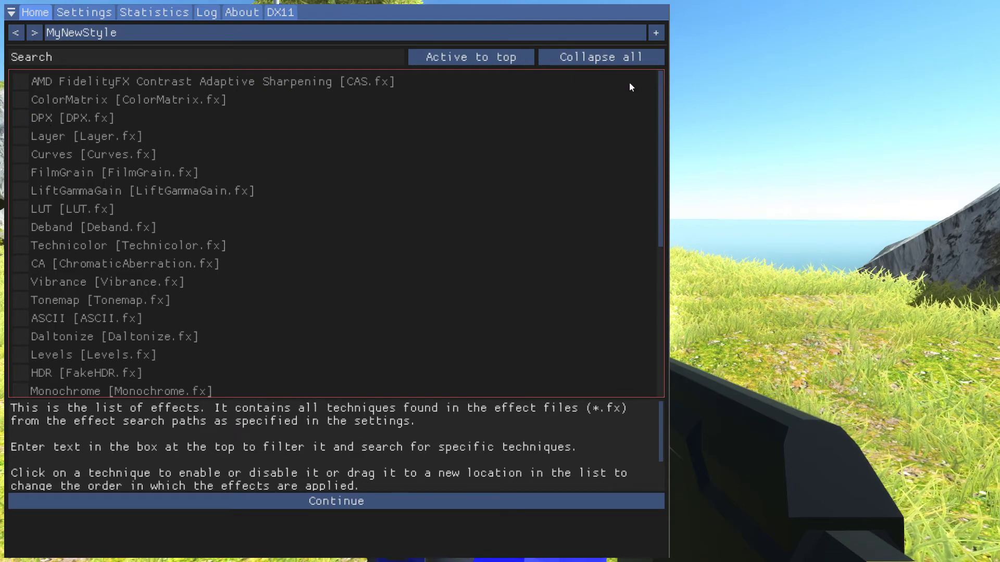
left_click_drag(531, 10, 860, 21)
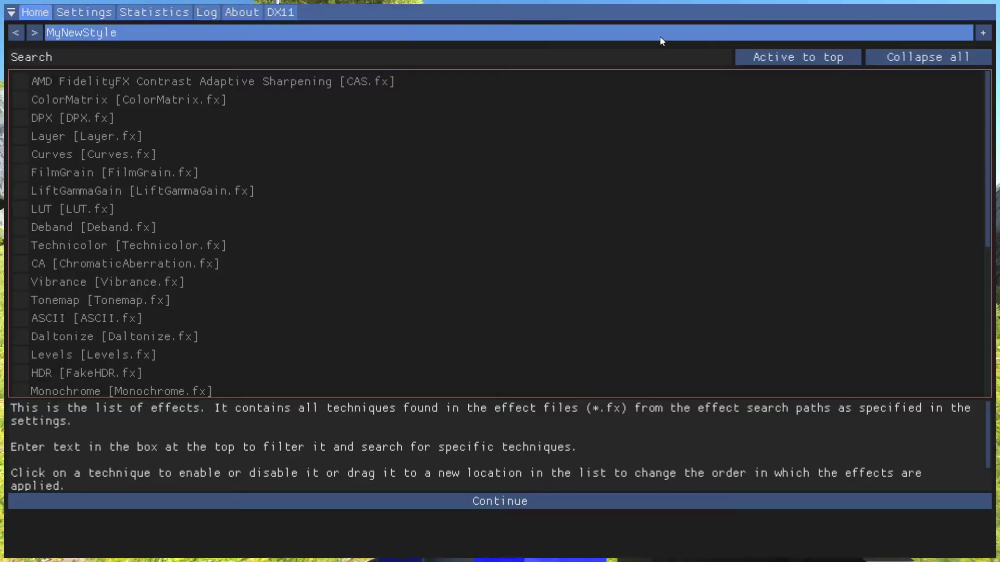
left_click_drag(288, 16, 840, 163)
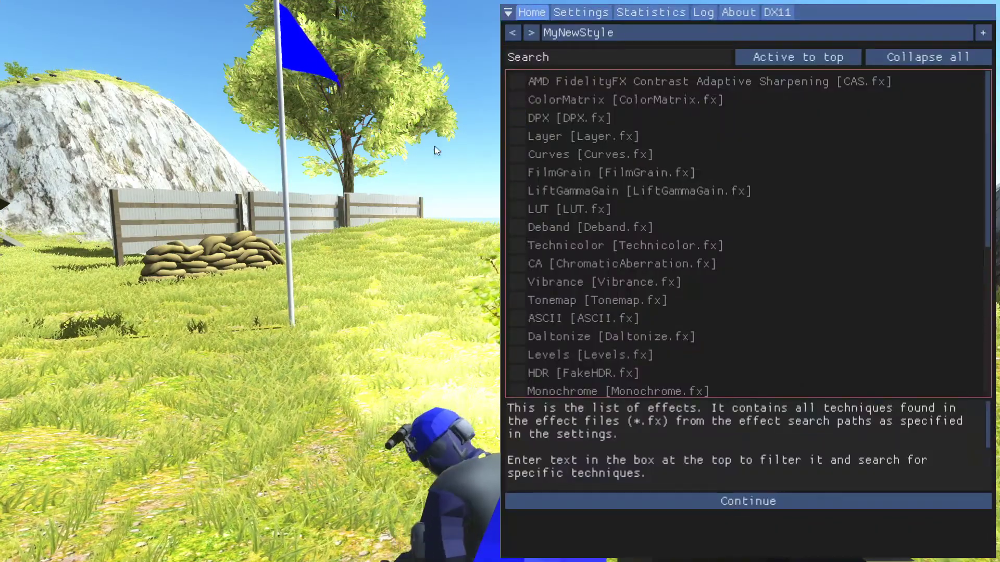
- Preview LUT, Technicolor, FilmGrain and Layer on the scene, switching each back off
left_click(521, 209)
left_click(517, 245)
left_click(517, 209)
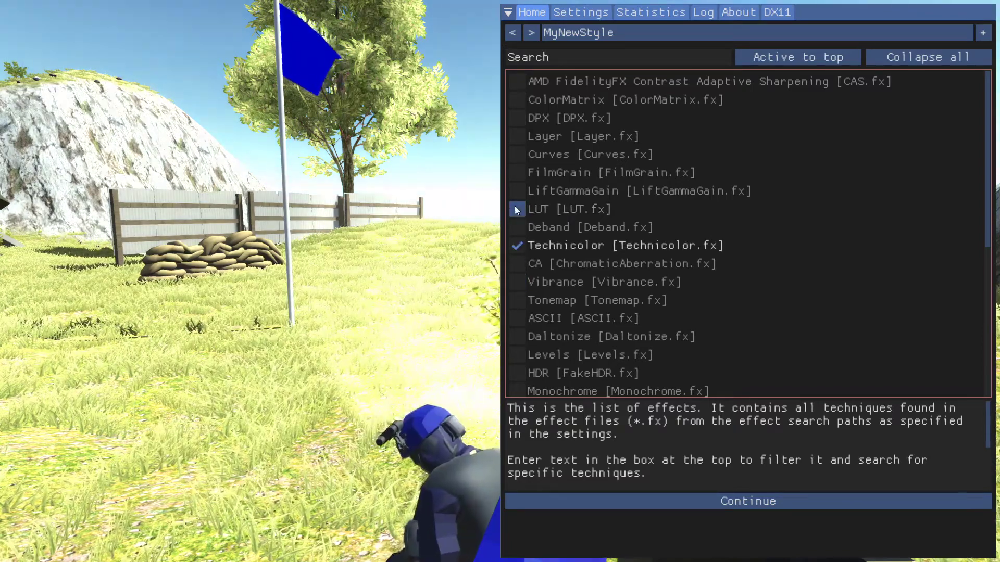
left_click(517, 210)
left_click(517, 245)
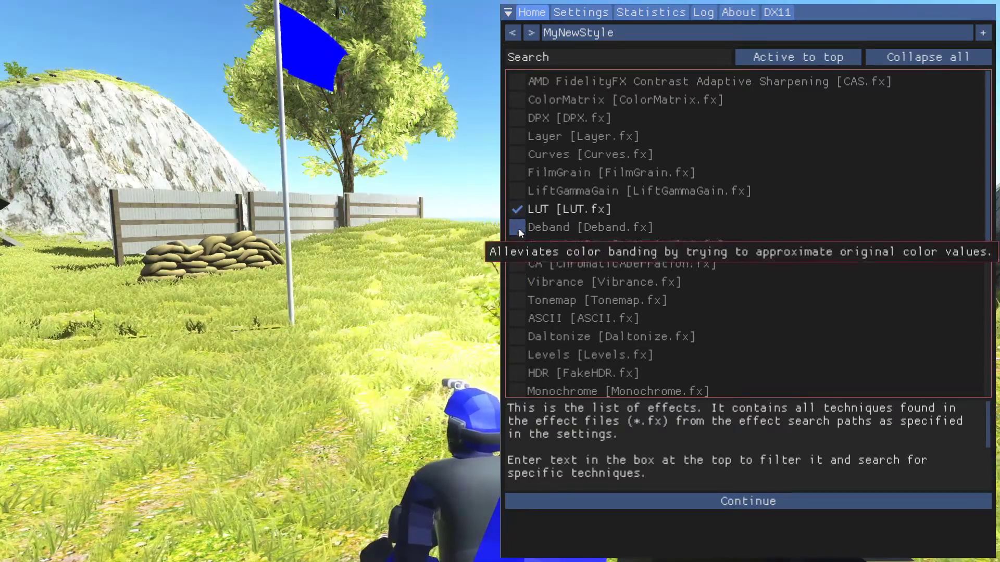
left_click(518, 209)
left_click(527, 173)
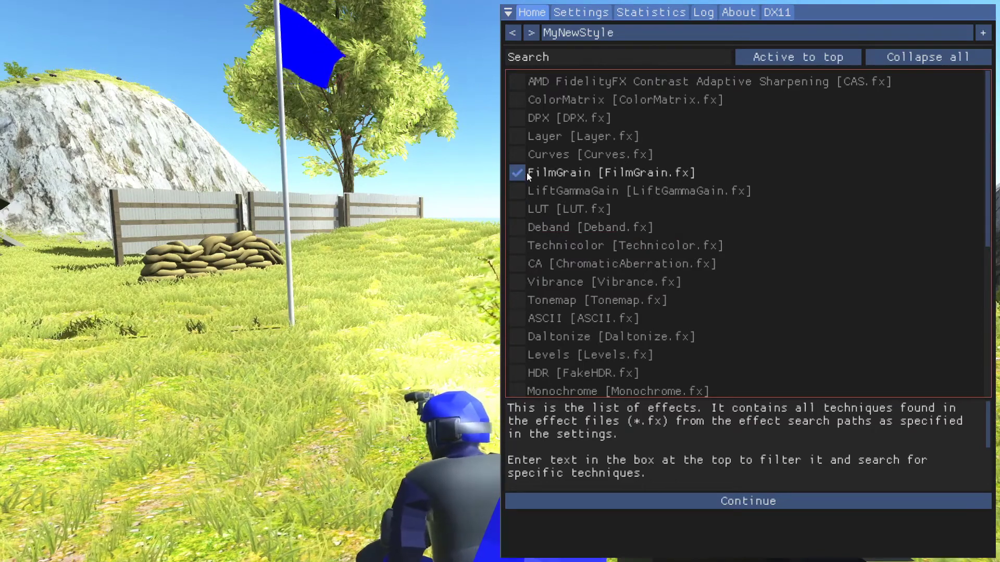
left_click(519, 171)
left_click(518, 136)
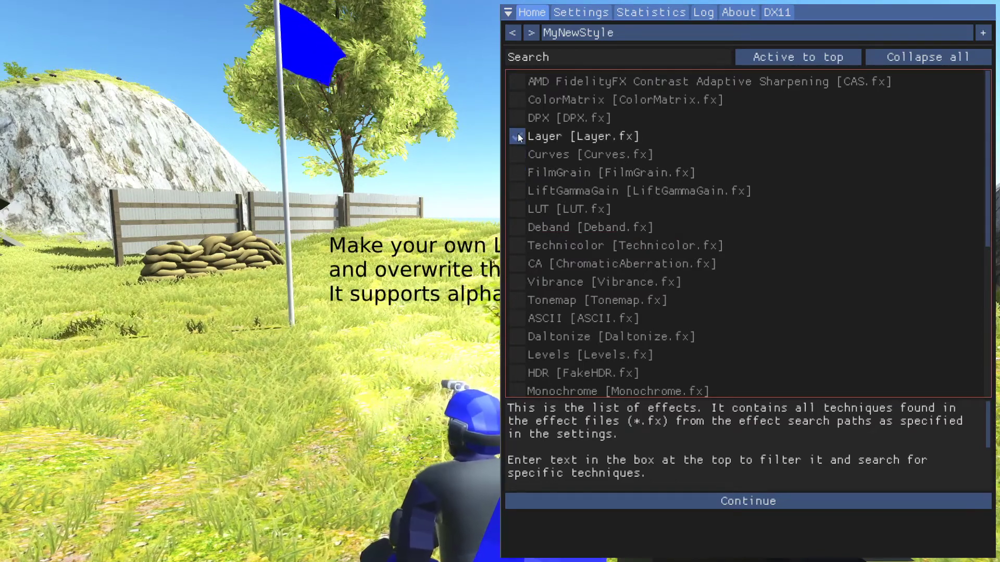
left_click(517, 137)
left_click(517, 136)
left_click(517, 137)
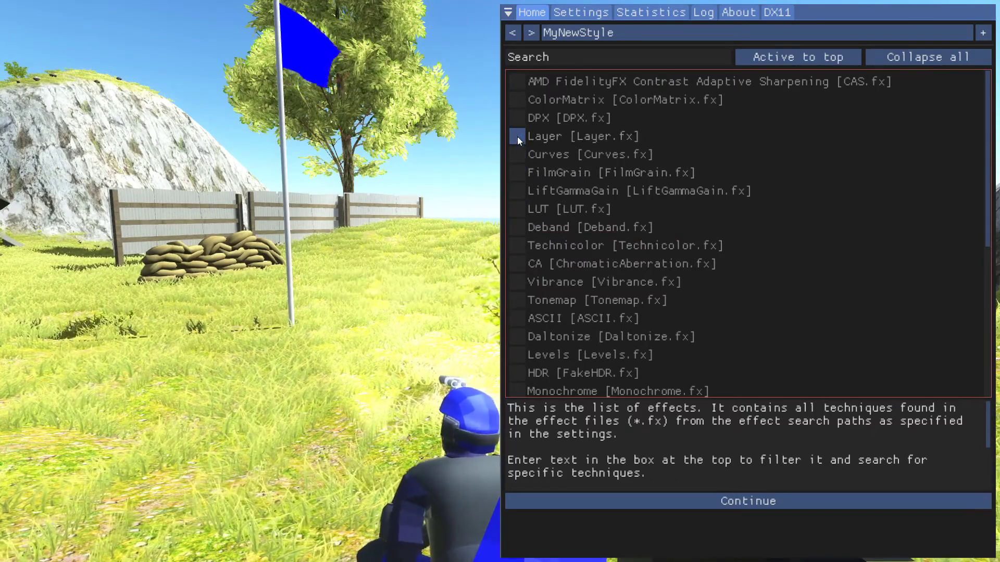
- Preview ColorMatrix, Monochrome and HDR, turn them off, and continue to the variables page
left_click(521, 100)
left_click(520, 99)
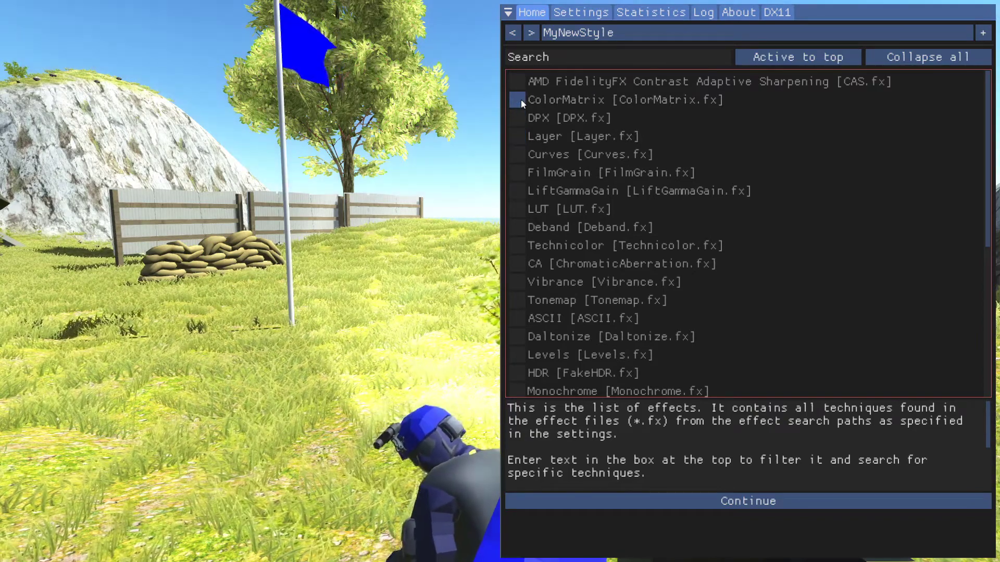
left_click(523, 391)
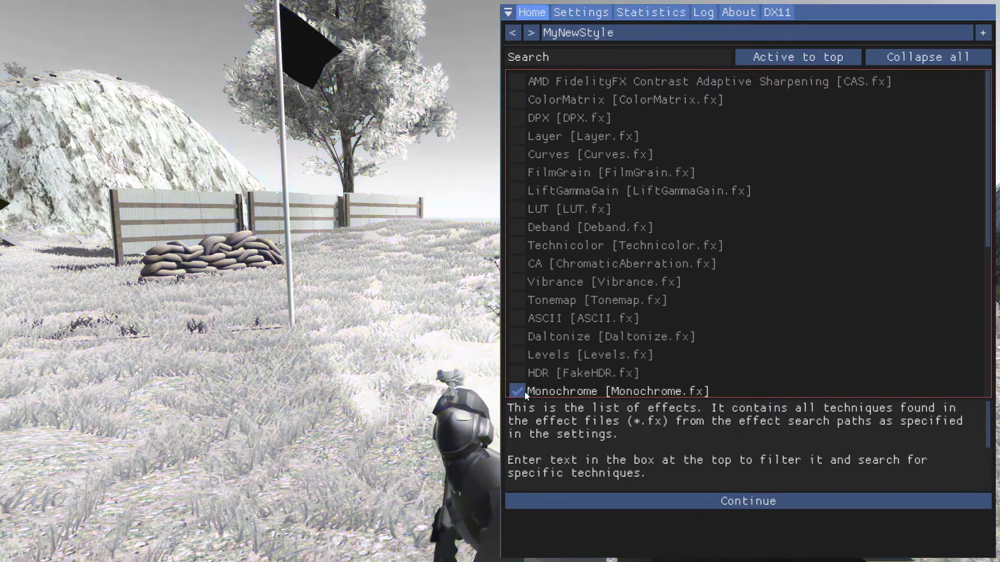
left_click(518, 391)
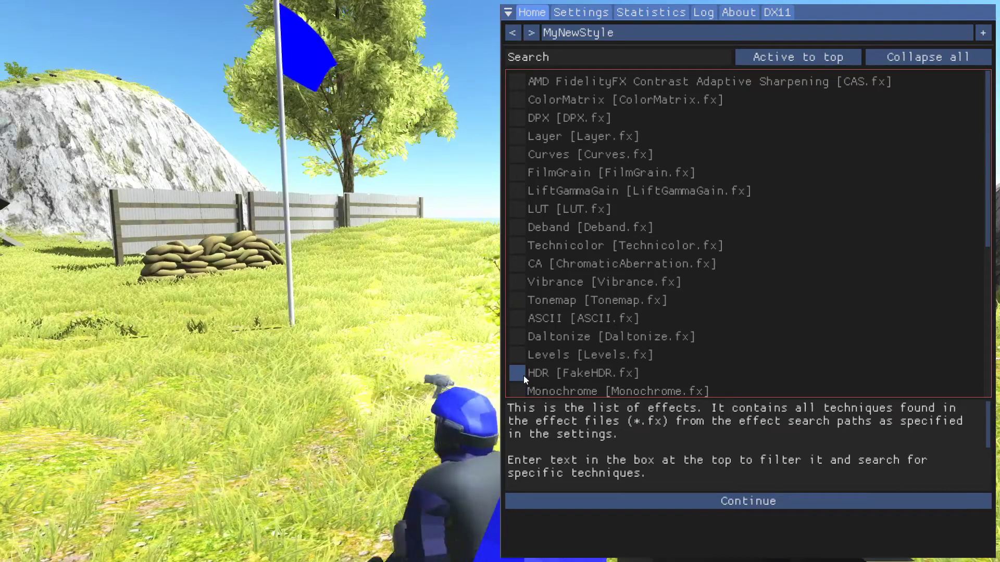
left_click(522, 374)
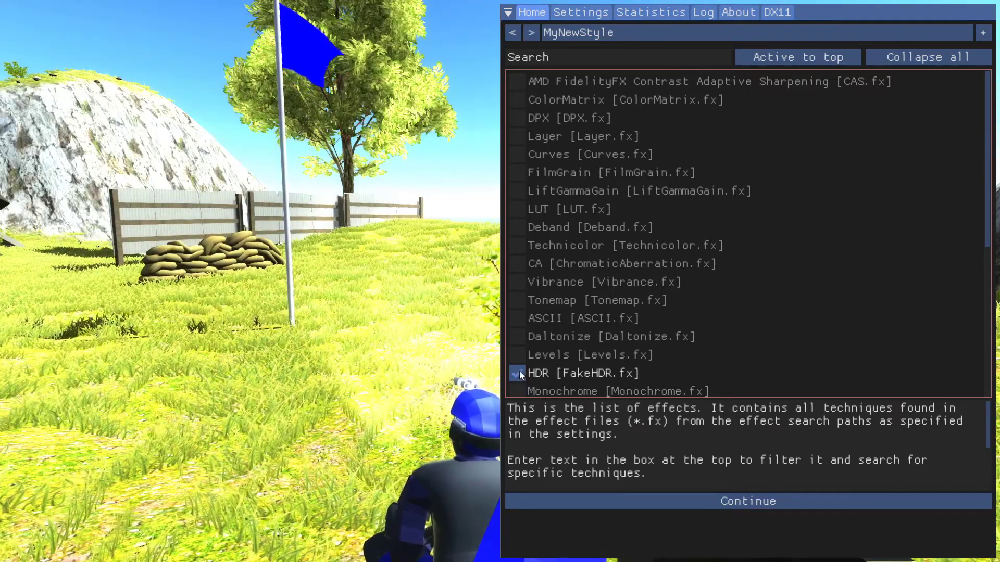
left_click(520, 372)
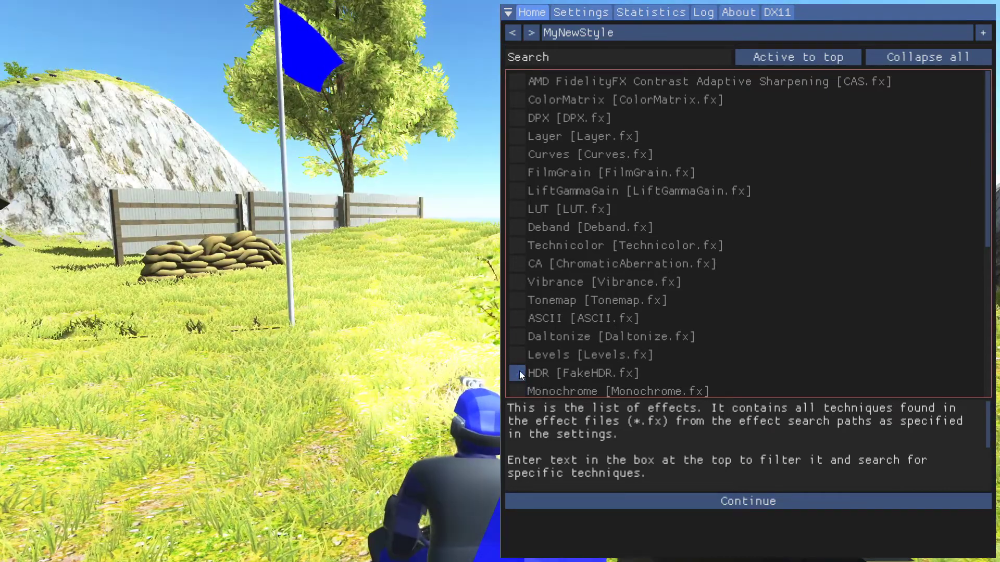
left_click(707, 508)
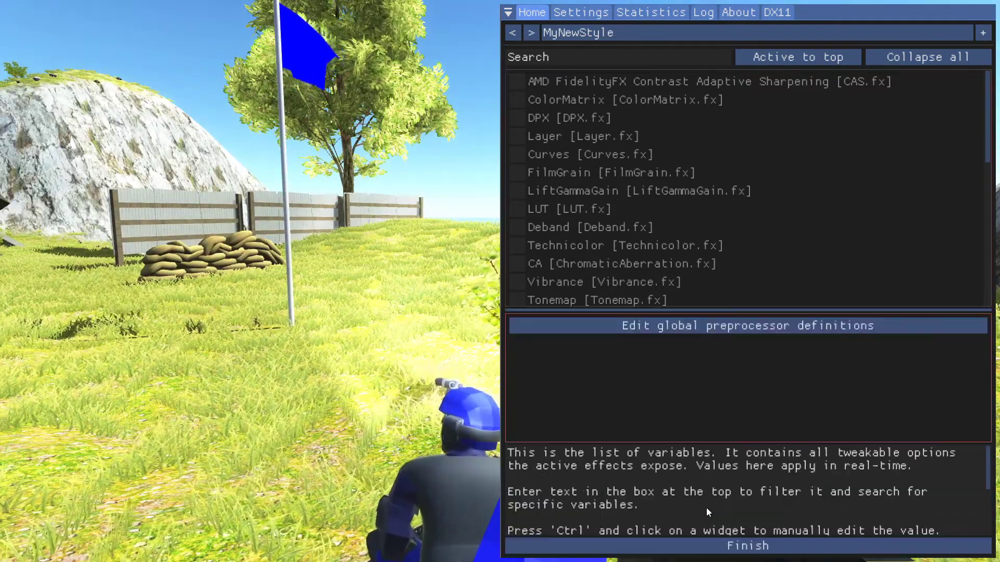
- Finish the tutorial, try LUT with chroma amount 0.357, then turn LUT off
left_click(698, 543)
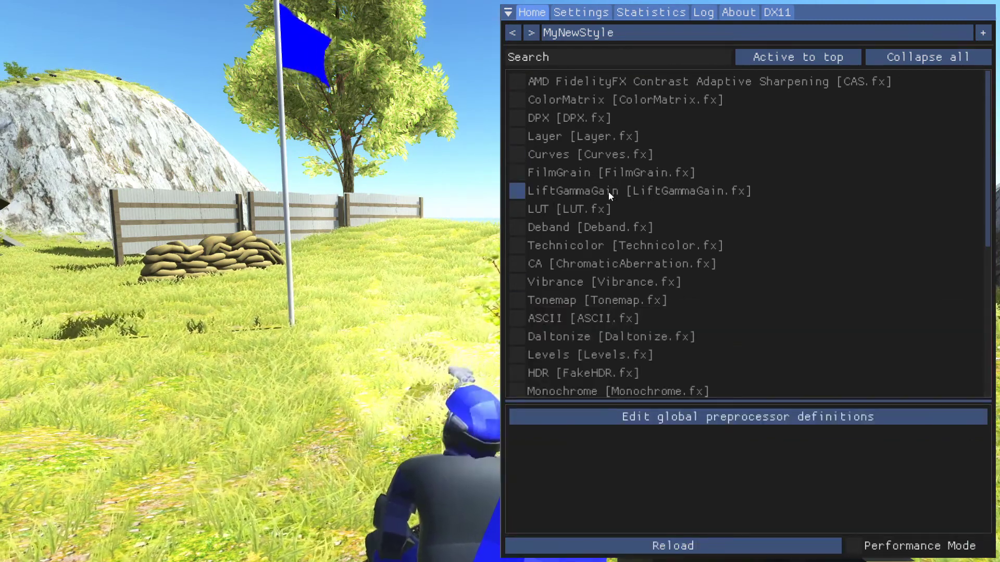
left_click(517, 208)
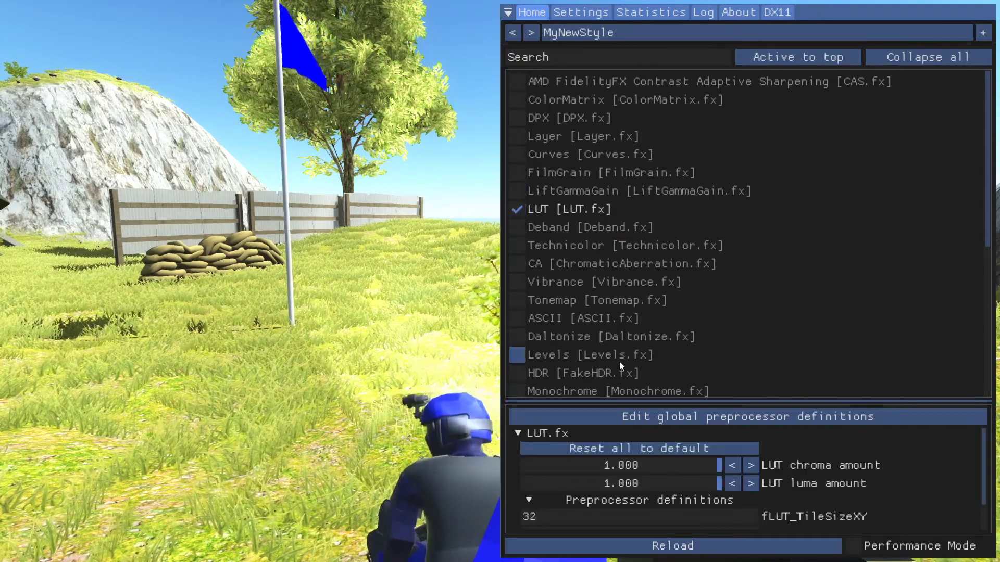
left_click_drag(708, 464, 749, 467)
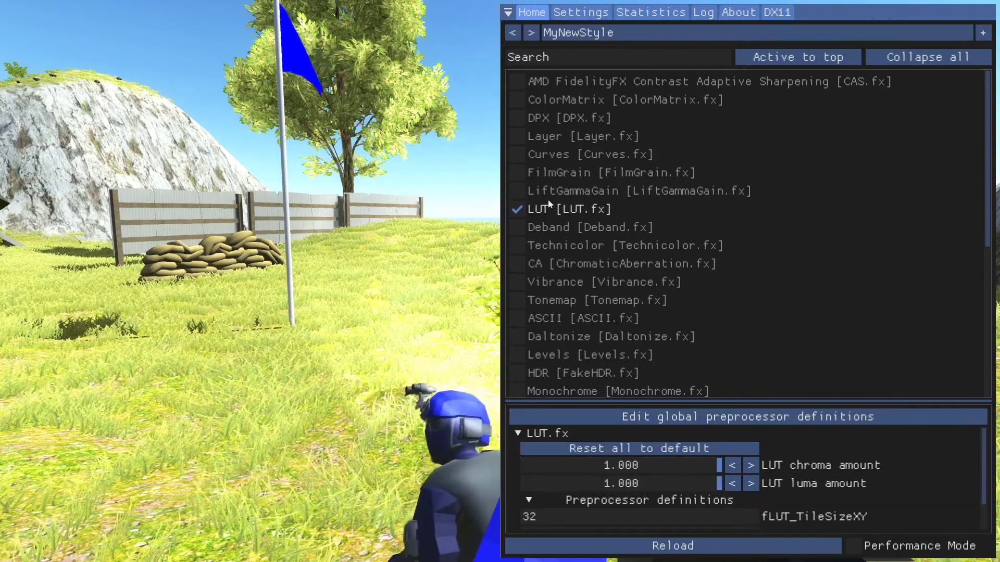
left_click(517, 208)
- Enable Vignette with Ratio raised to 2.974, and briefly test SMAA on and off
scroll(569, 223, "down", 5)
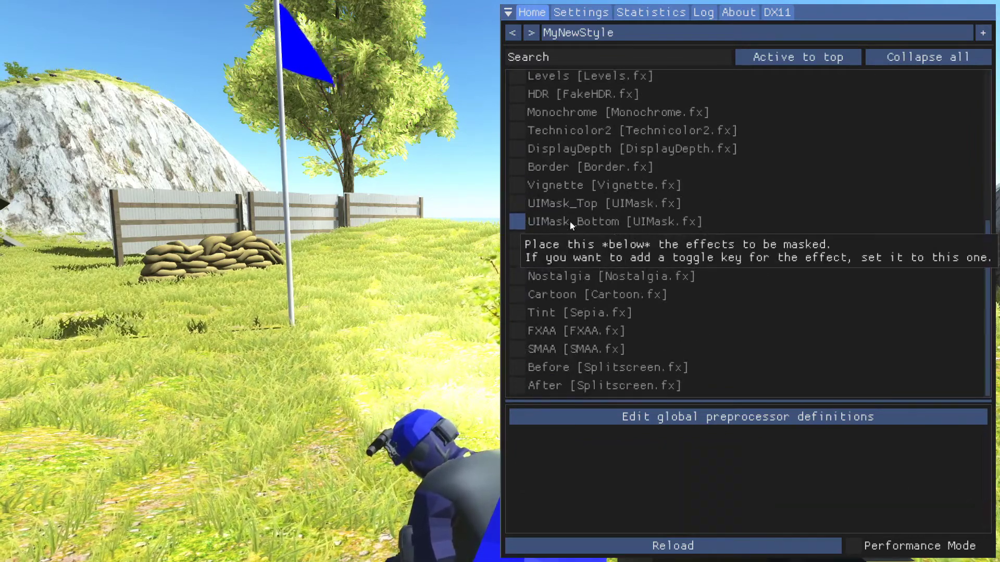
left_click(511, 184)
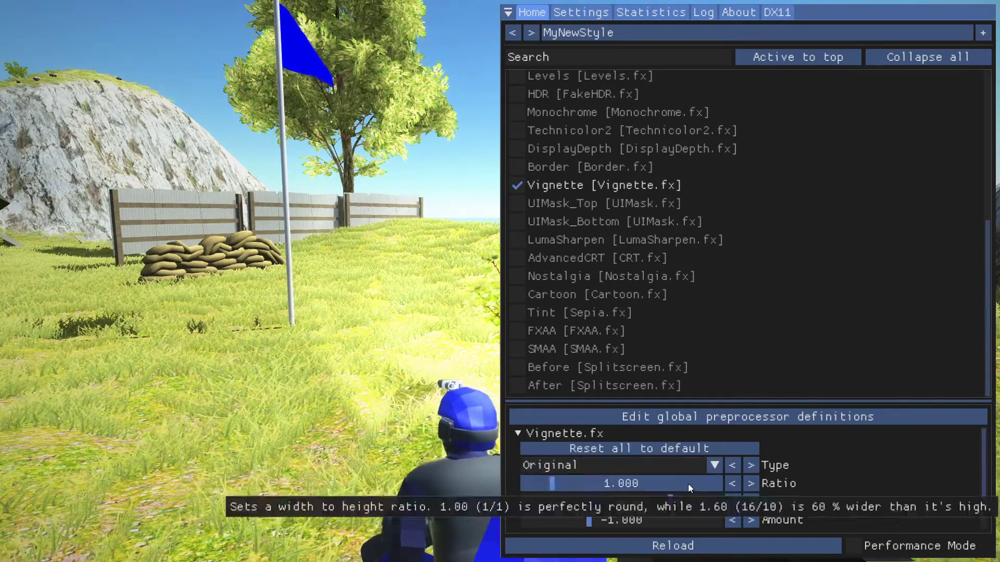
left_click_drag(598, 482, 655, 504)
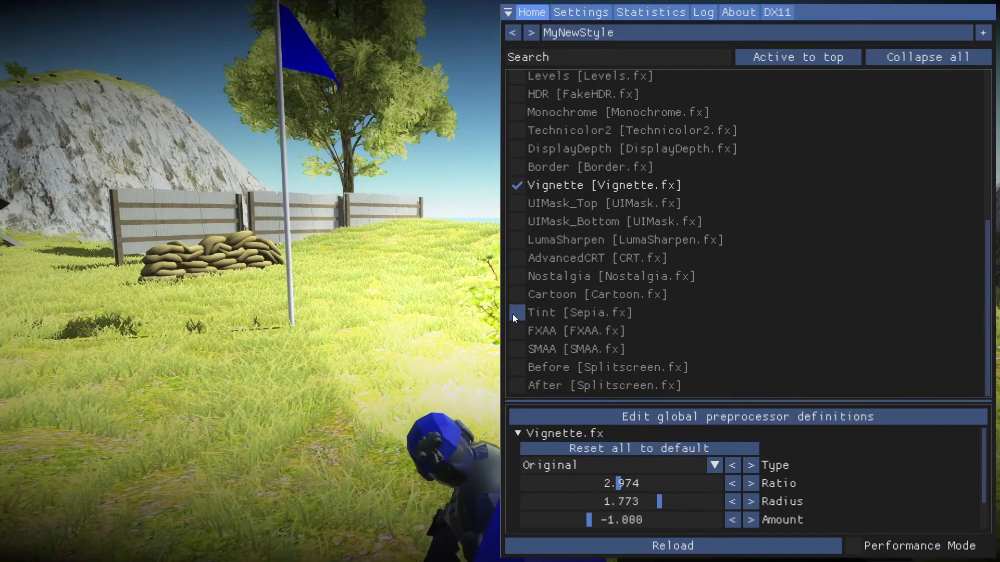
left_click(520, 352)
left_click(520, 352)
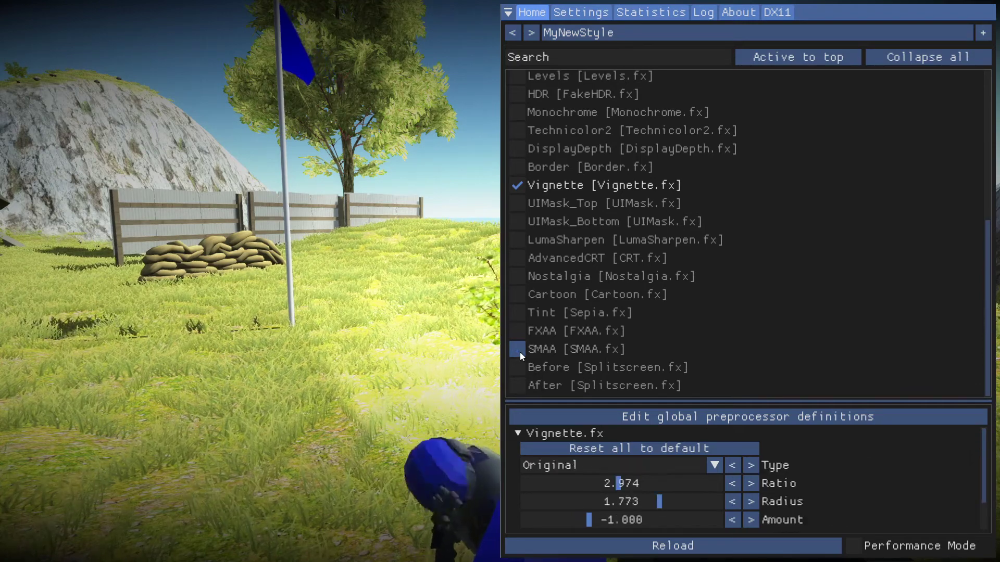
- Try Tint at Strength 1.000 and the Nostalgia palette, turning both off again
left_click(519, 313)
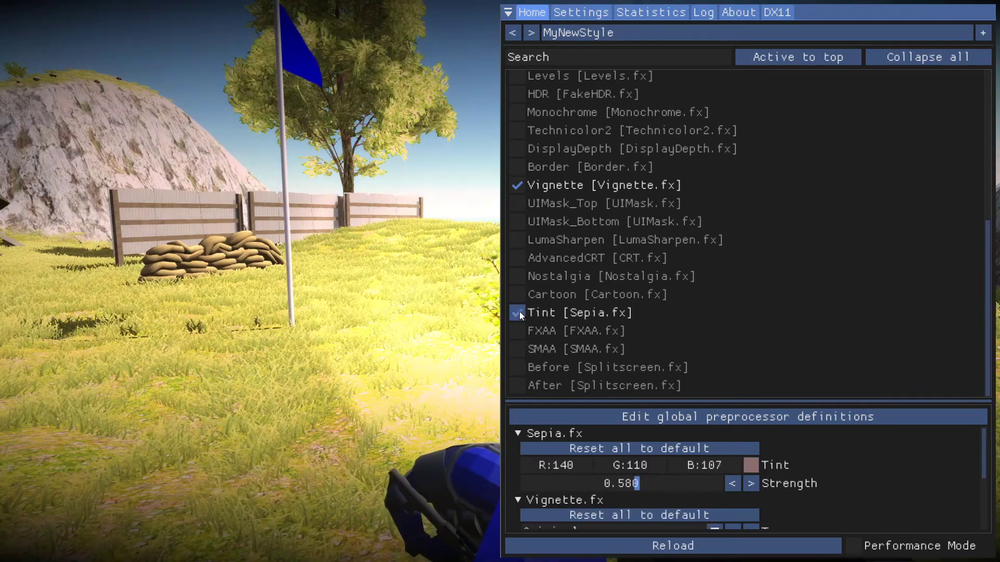
left_click_drag(565, 483, 924, 494)
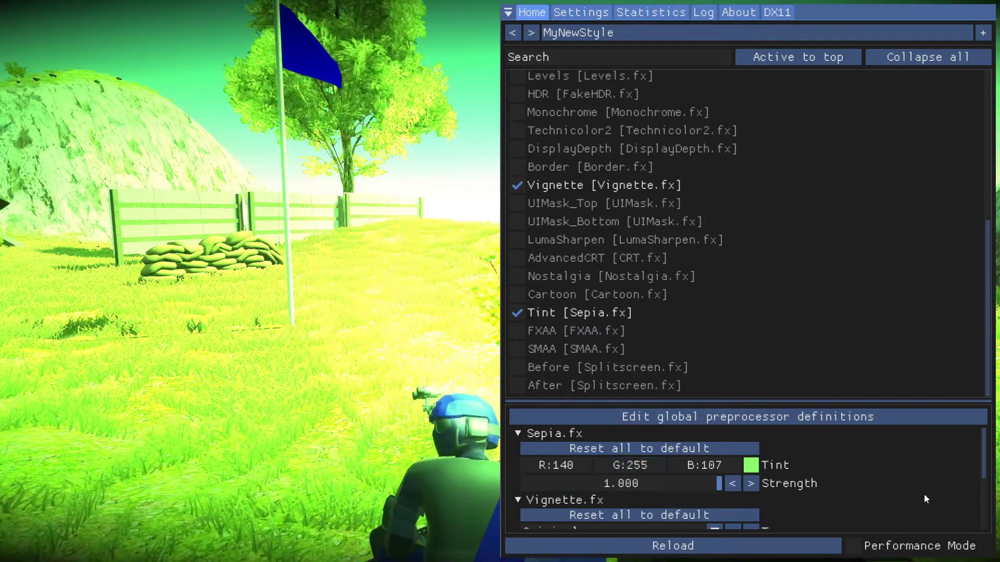
left_click(518, 313)
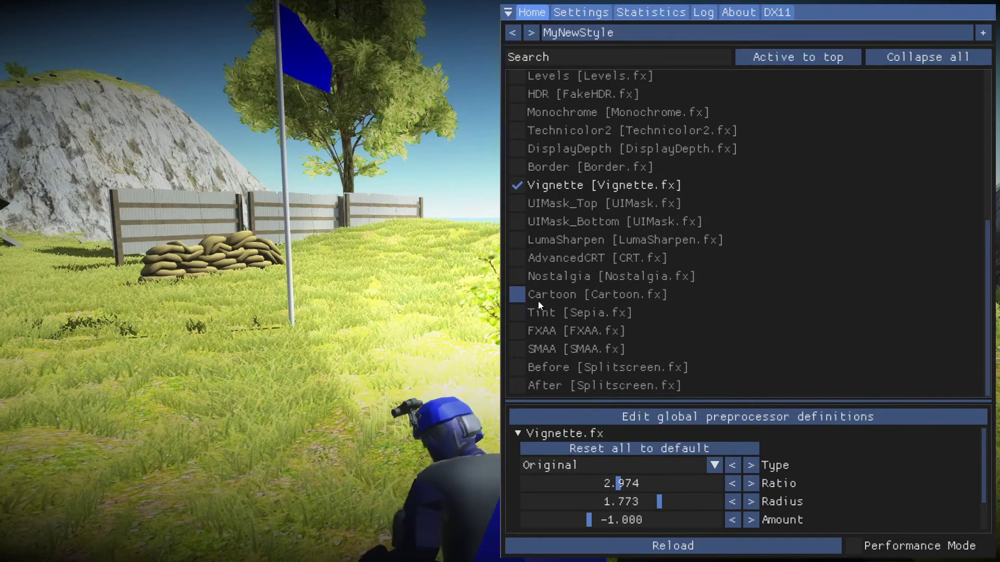
left_click(517, 277)
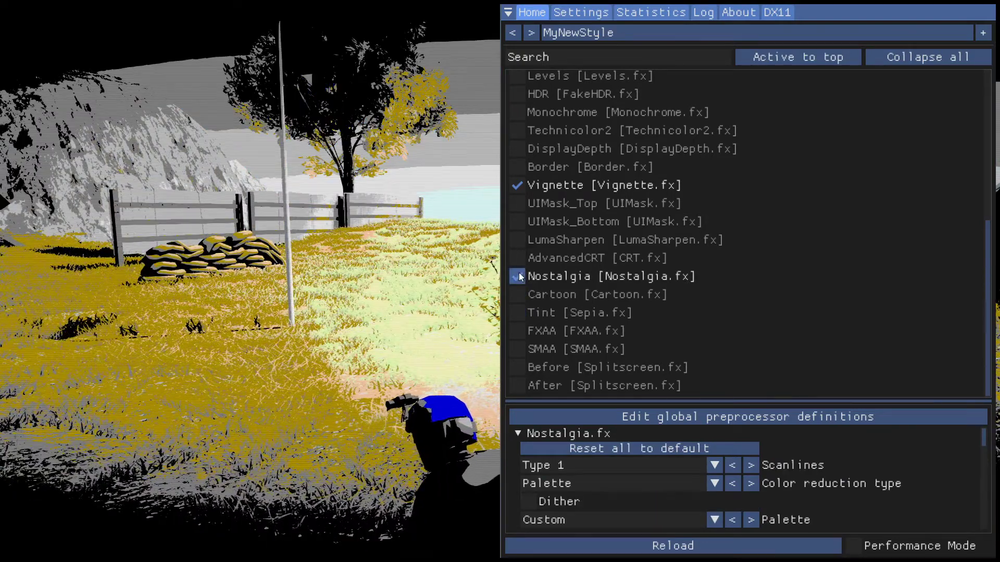
left_click(518, 277)
- Try AdvancedCRT with Amount 0, Resolution 8.000 and higher Gamma, then switch it off
left_click(518, 258)
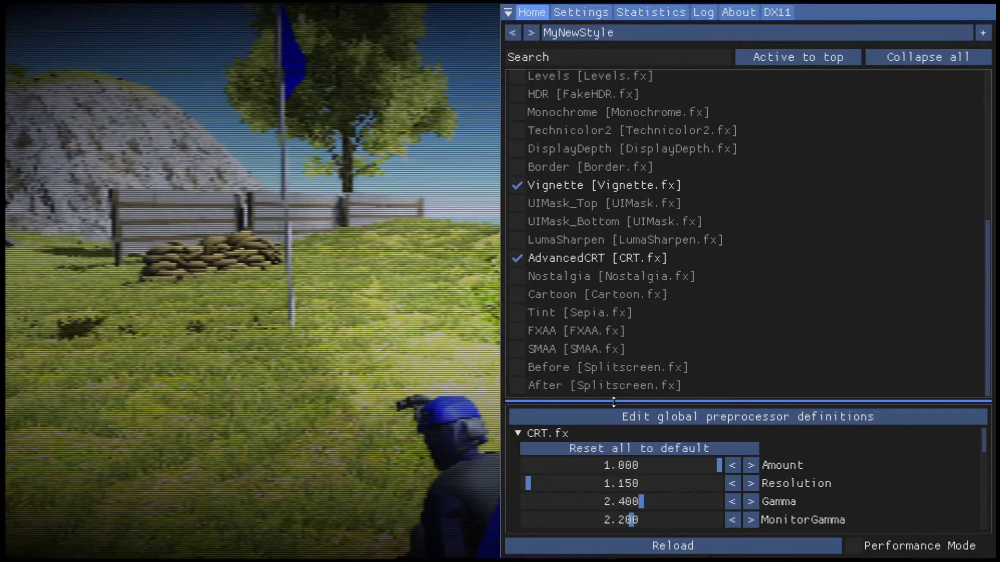
left_click_drag(642, 464, 726, 483)
left_click_drag(591, 483, 876, 504)
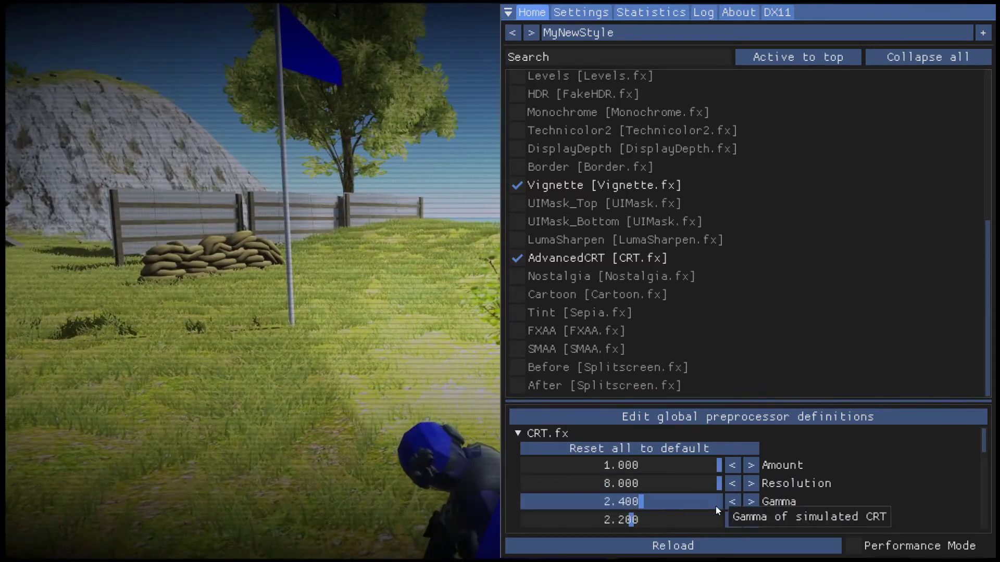
left_click_drag(645, 497, 761, 510)
left_click(516, 168)
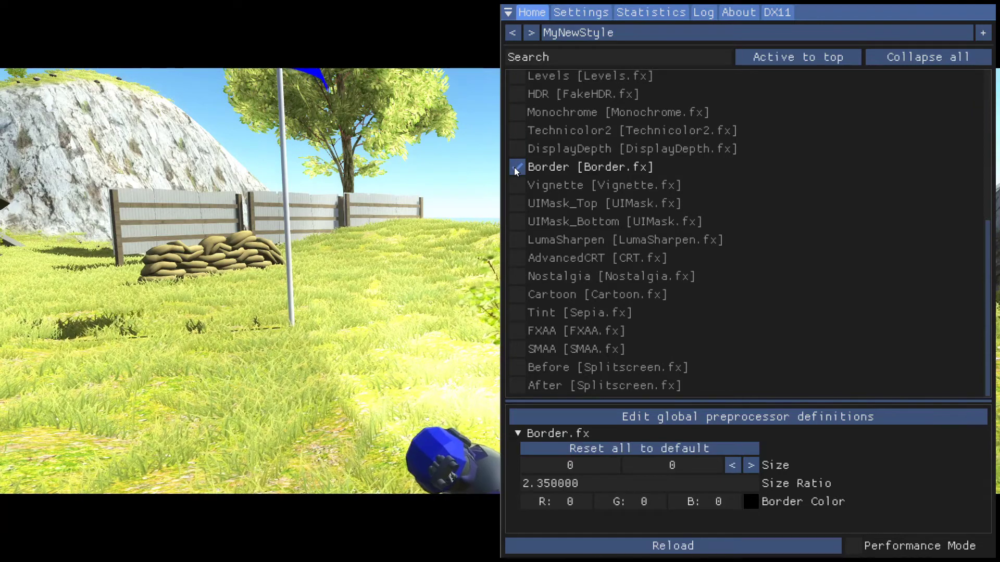
- Turn off Border, try DisplayDepth with Far Plane 100, then disable DisplayDepth
left_click(515, 168)
left_click(516, 149)
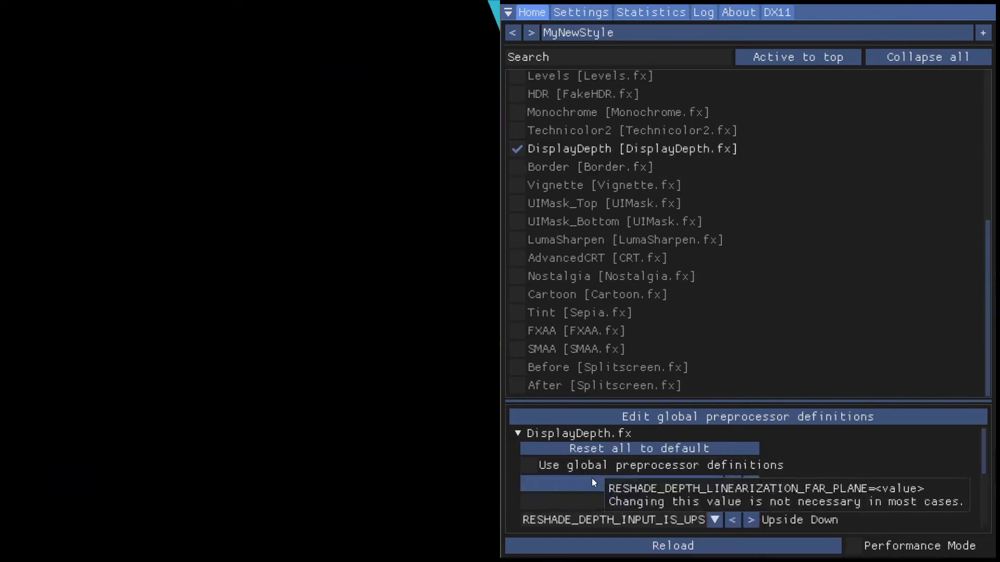
double_click(617, 483)
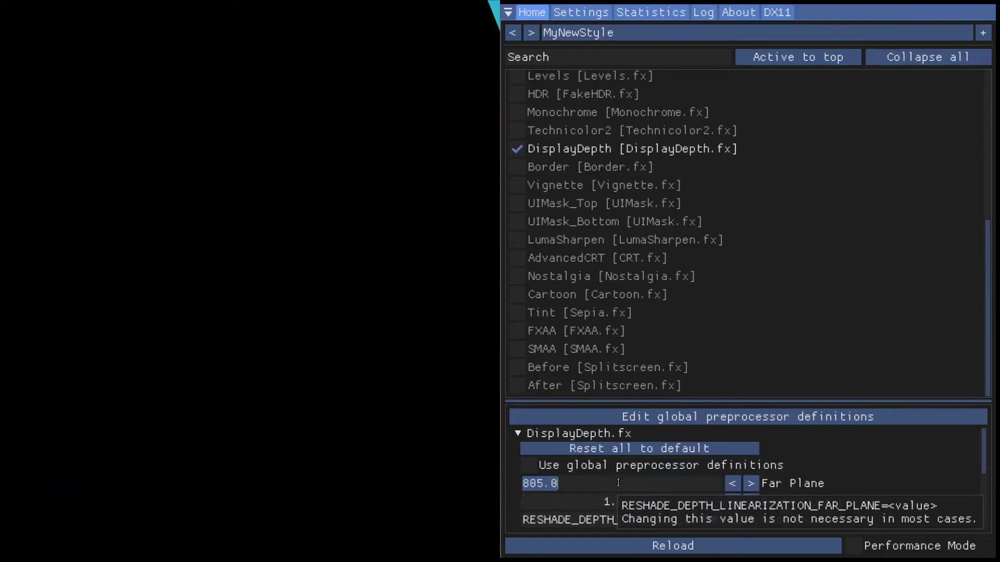
key("Return")
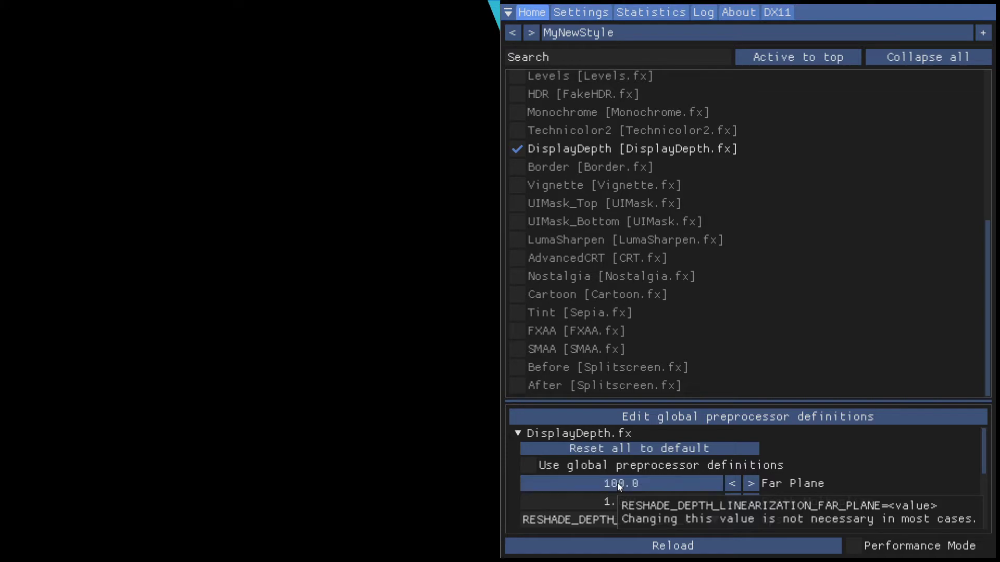
left_click(526, 151)
- Enable Curves and compare the scene with the effect hidden and toggled off and on
scroll(567, 311, "up", 5)
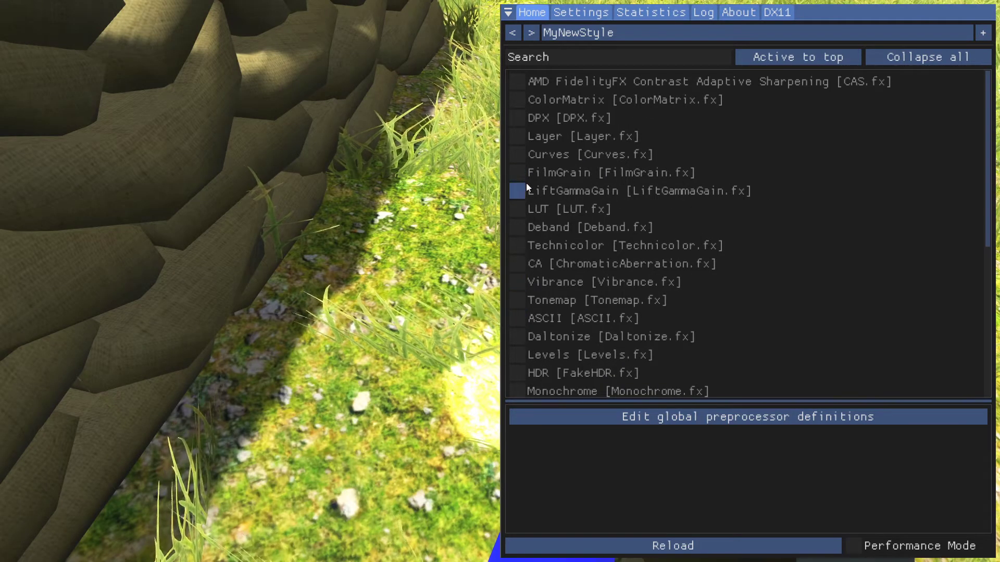
left_click(522, 156)
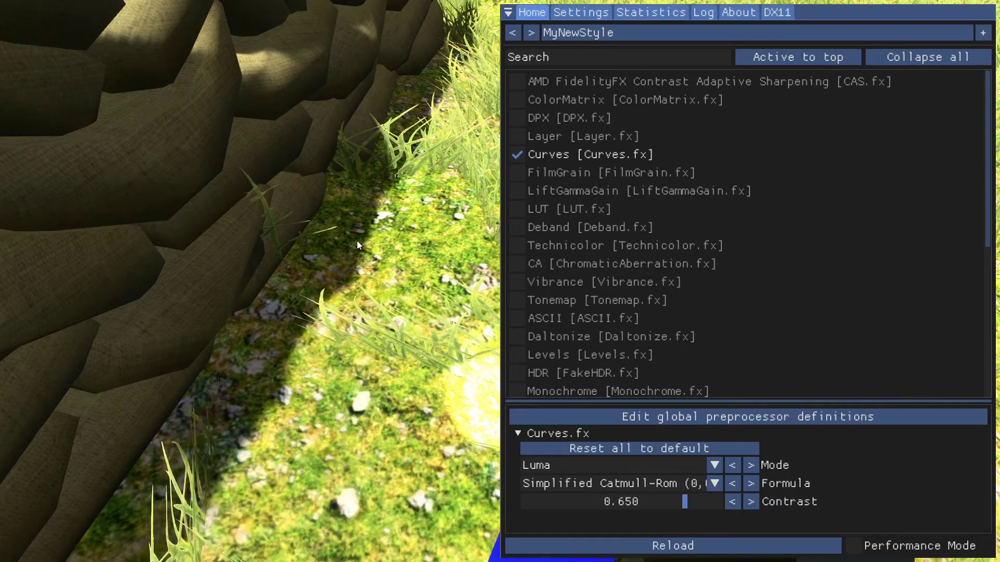
key("Home")
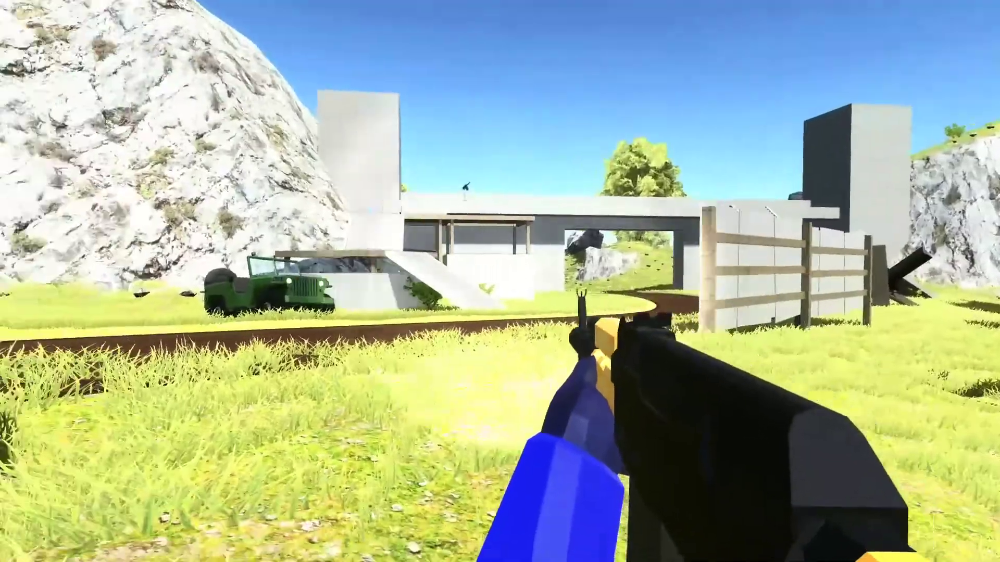
key("Home")
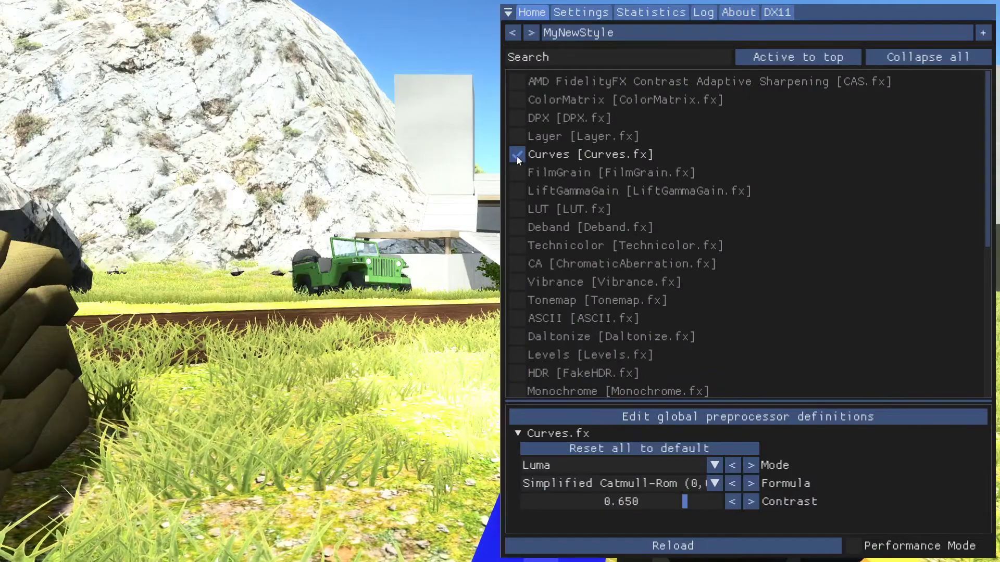
left_click(517, 156)
left_click(517, 155)
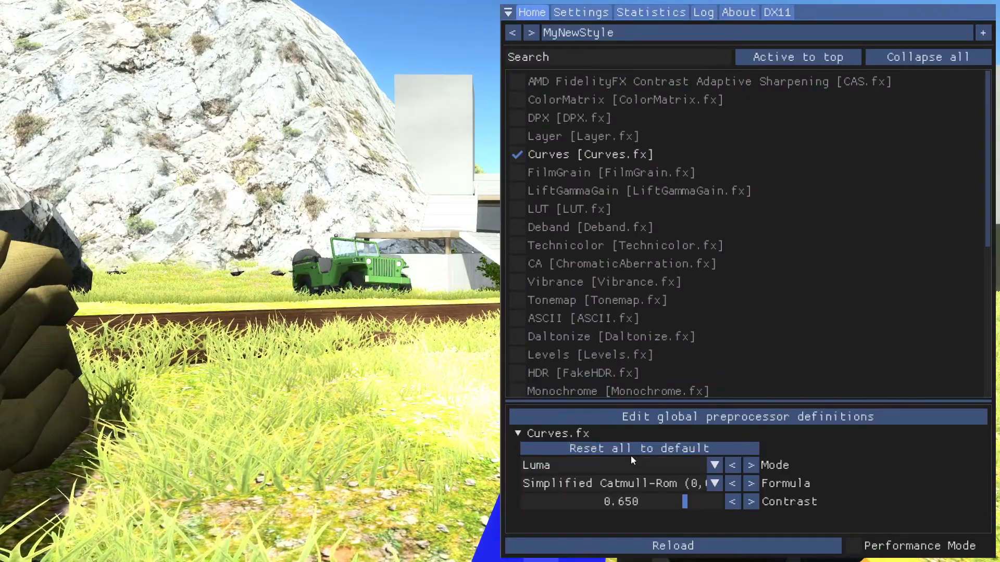
- Set Curves mode to Luma with Contrast 1.000, then close the overlay
left_click(658, 465)
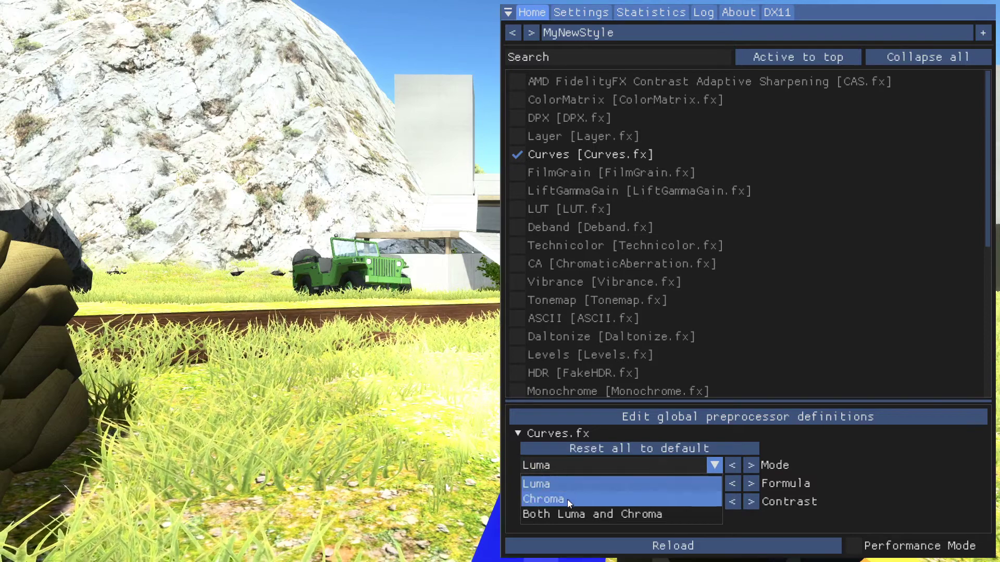
left_click(567, 499)
left_click(616, 470)
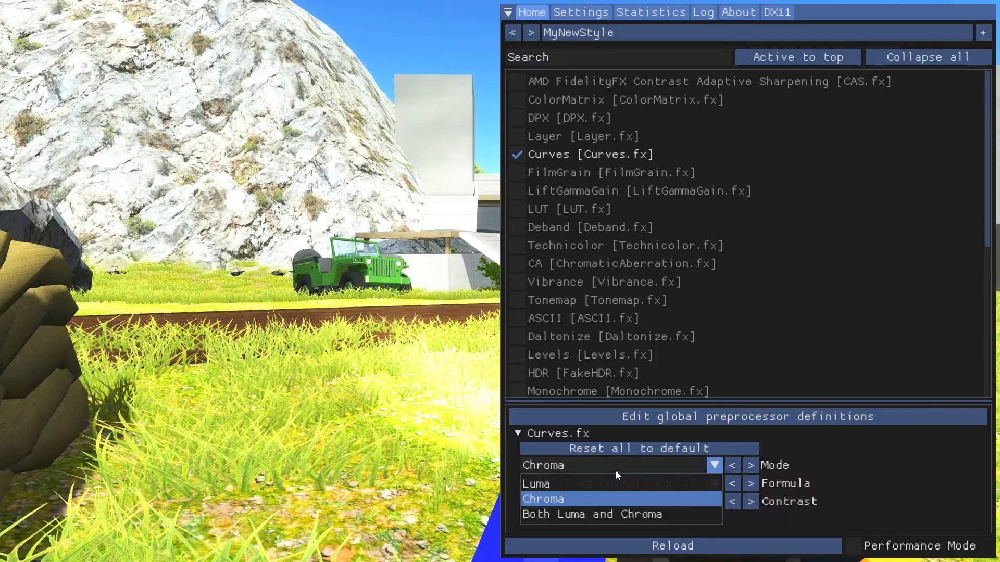
left_click(565, 484)
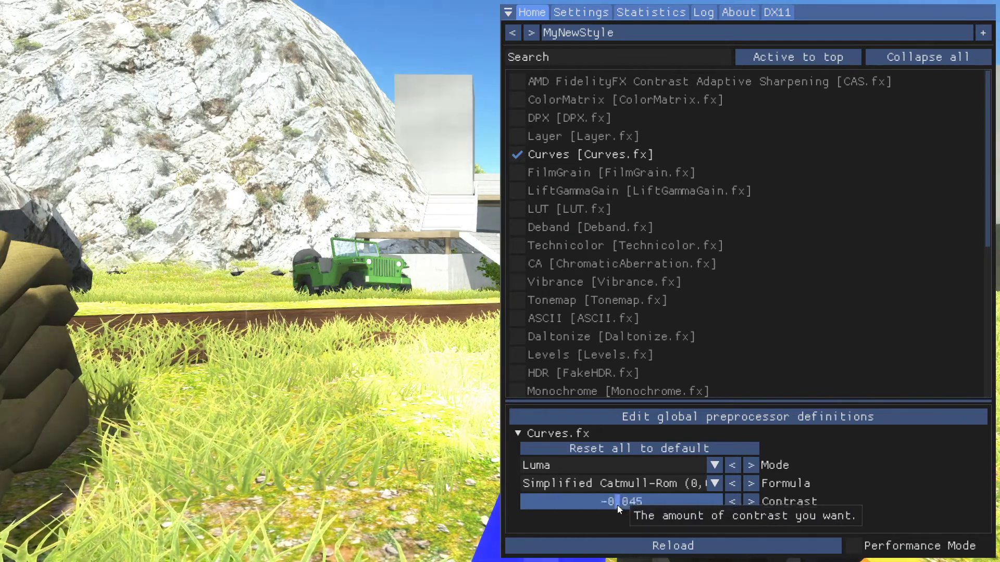
left_click_drag(618, 503, 779, 511)
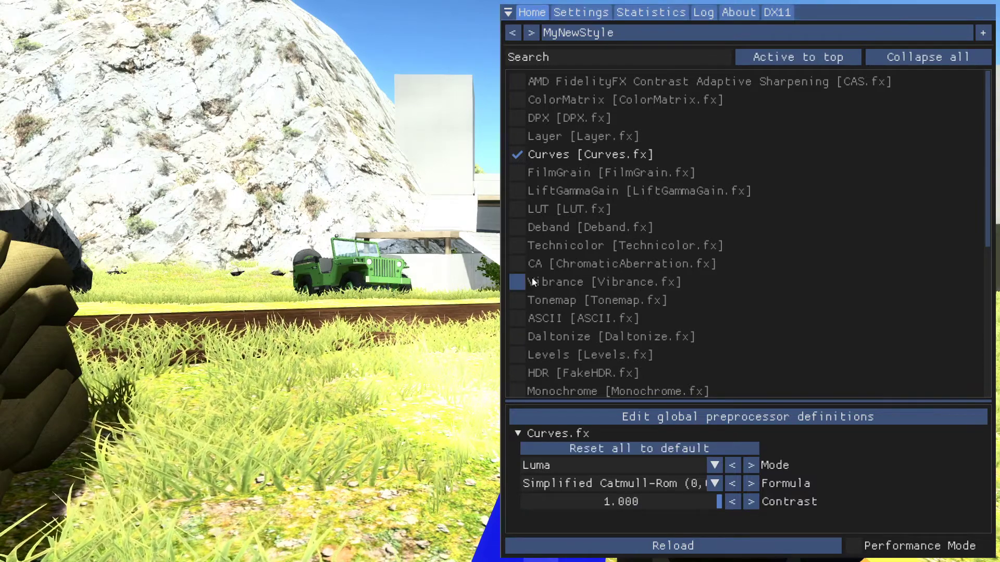
key("Home")
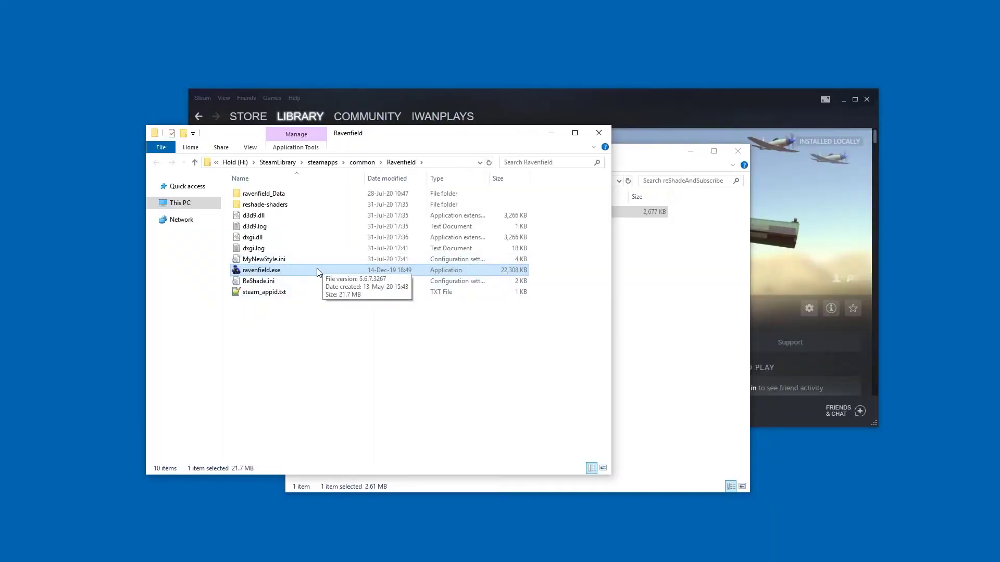
- Launch ReShade_Setup_4.7.0.exe and choose ravenfield.exe as the target game
left_click(696, 290)
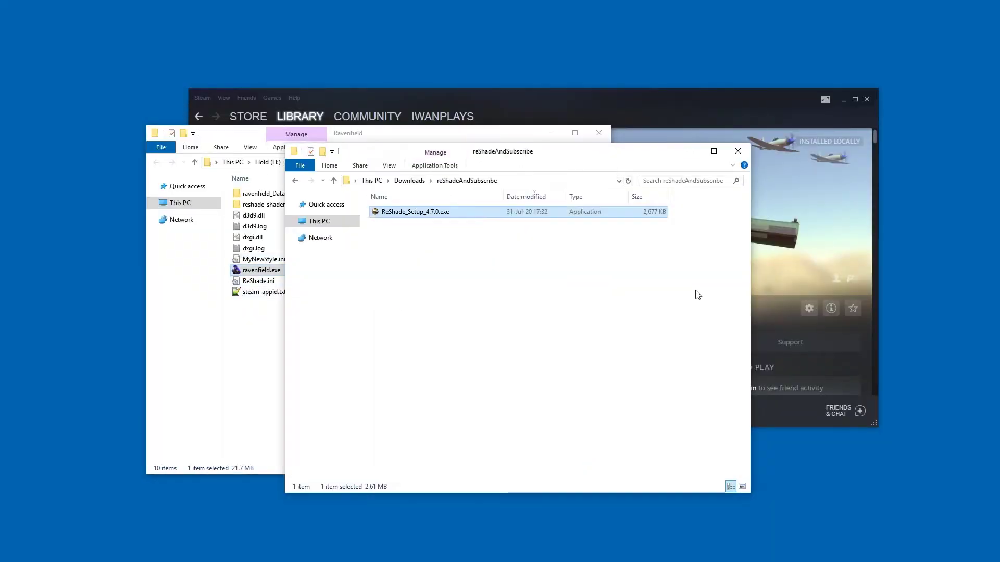
double_click(416, 214)
left_click(500, 244)
double_click(509, 218)
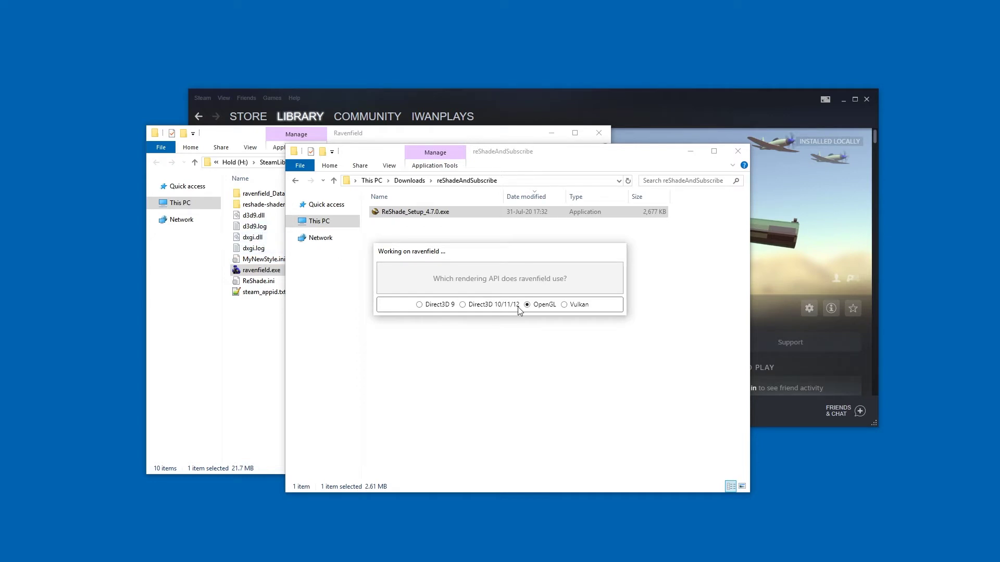
- Sort the Ravenfield folder by Date modified and delete the six newest ReShade files
left_click(271, 251)
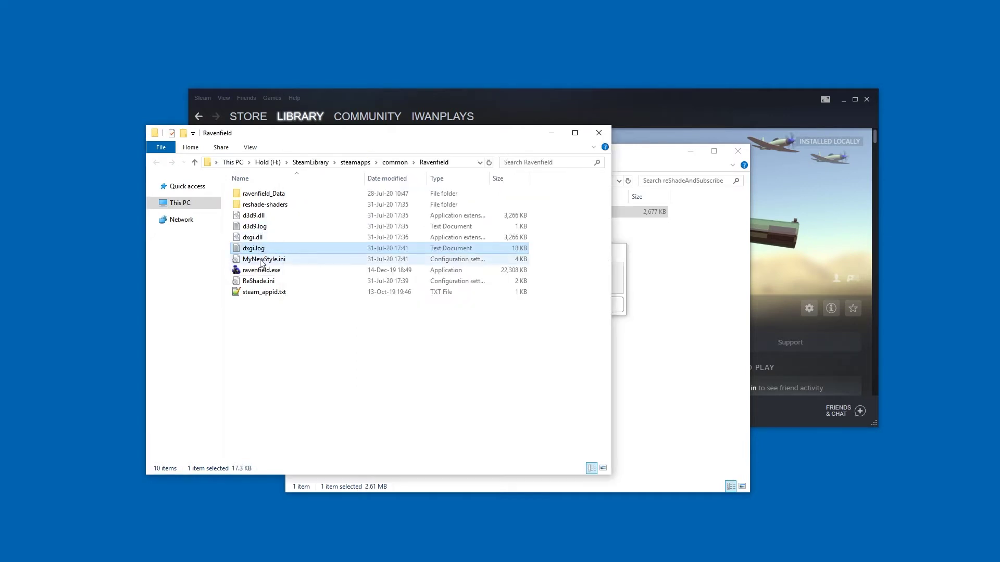
left_click(247, 282)
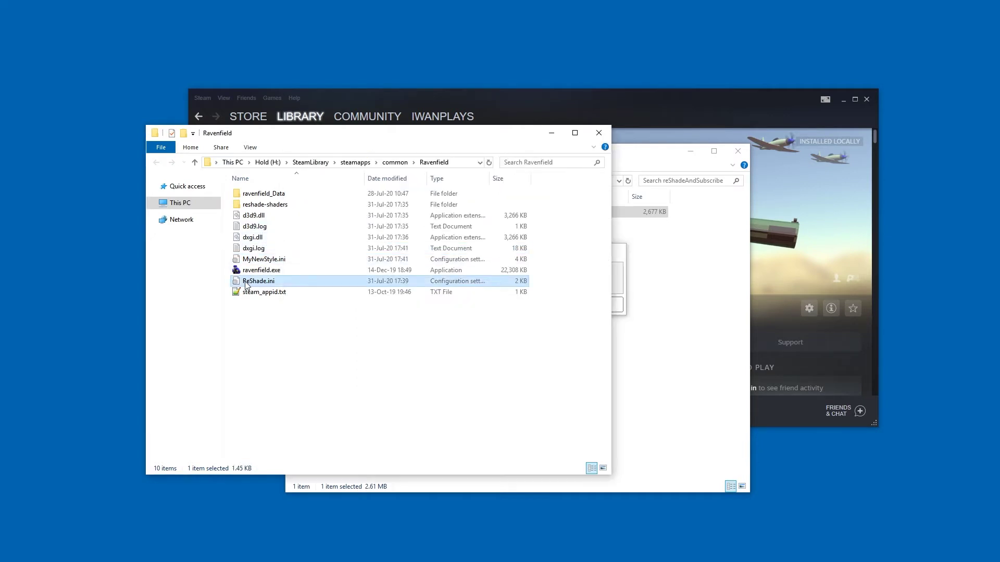
left_click(388, 180)
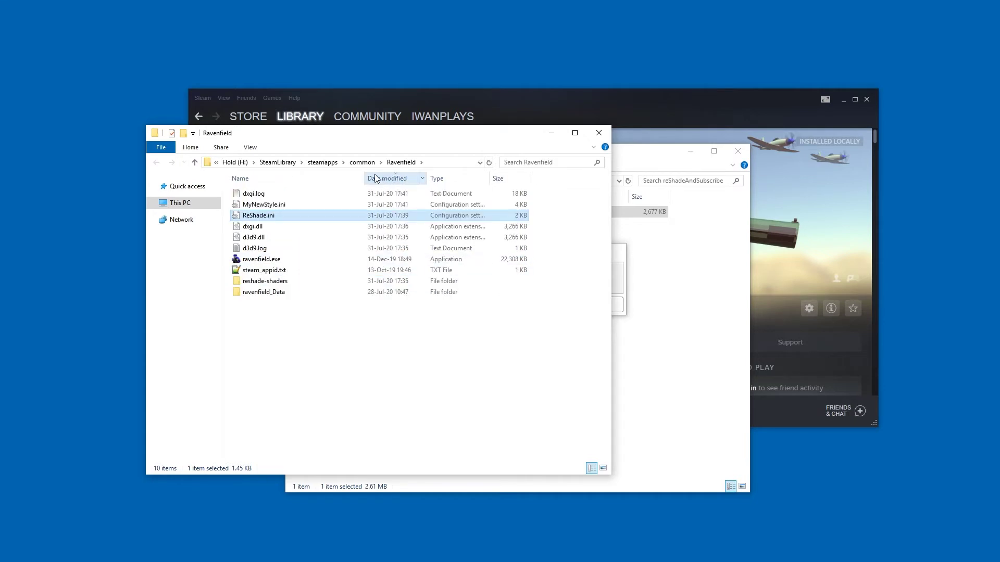
left_click(267, 252)
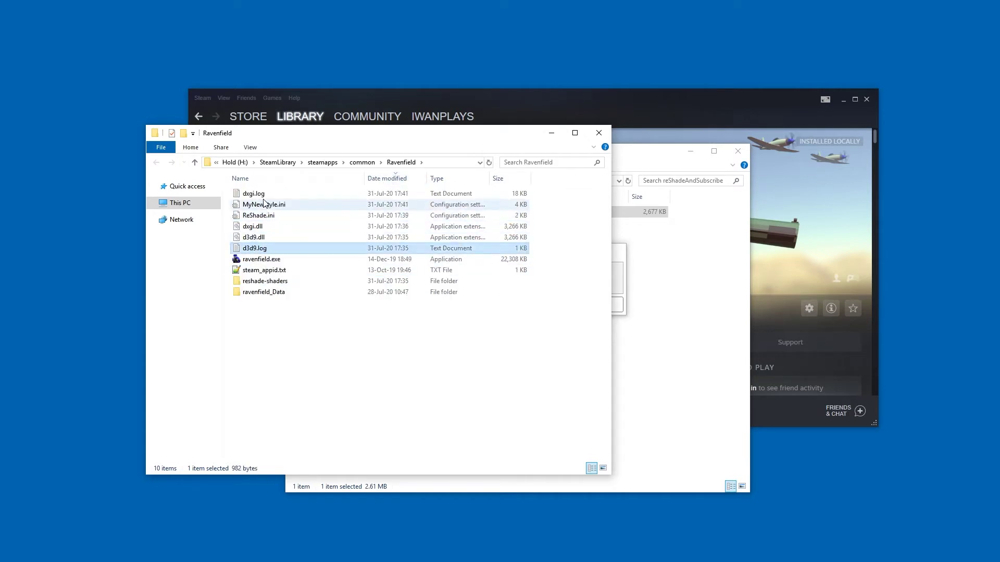
left_click(328, 194, "shift")
key("Delete")
key("Return")
left_click(623, 254)
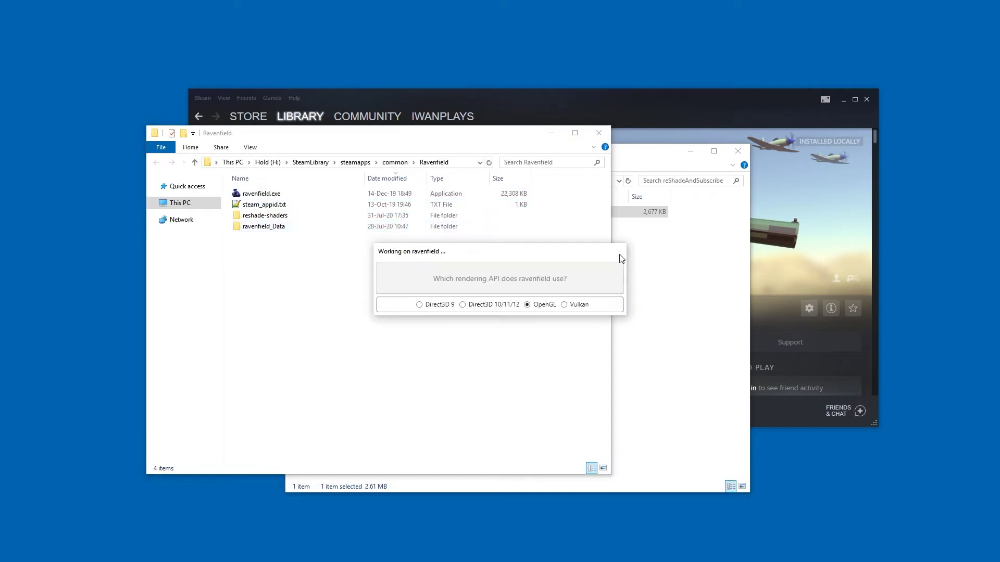
- Install ReShade for OpenGL with Standard effects and SweetFX, accepting both file lists
left_click(541, 305)
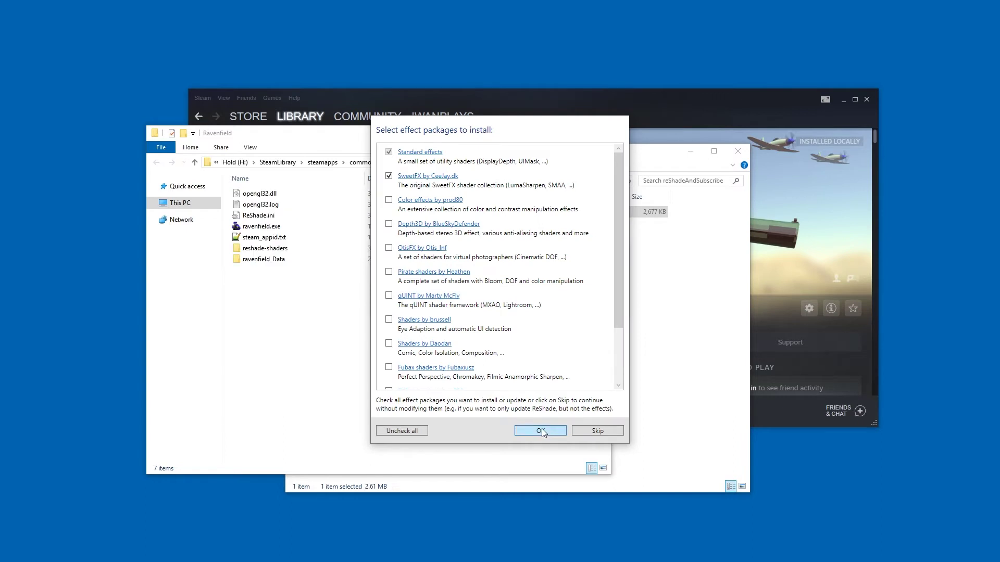
left_click(540, 431)
left_click(594, 432)
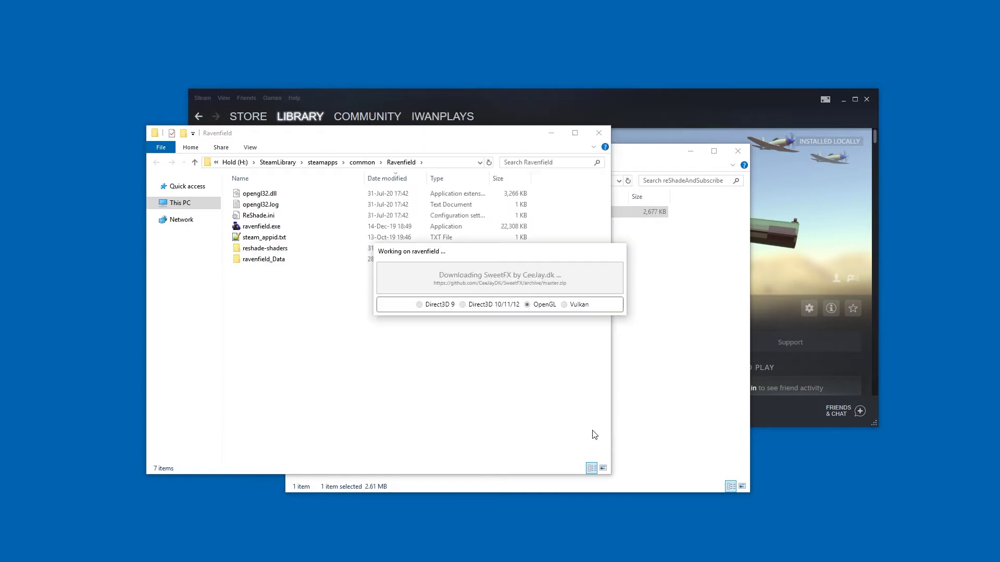
left_click(586, 433)
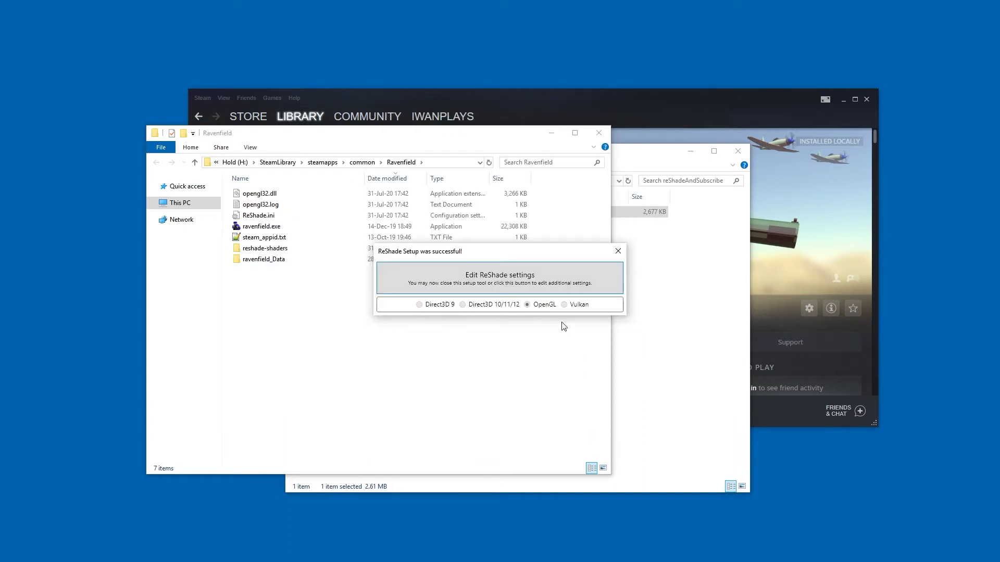
- Dismiss the success message, launch ravenfield.exe, then select the ReShade installer file
left_click(618, 251)
double_click(417, 227)
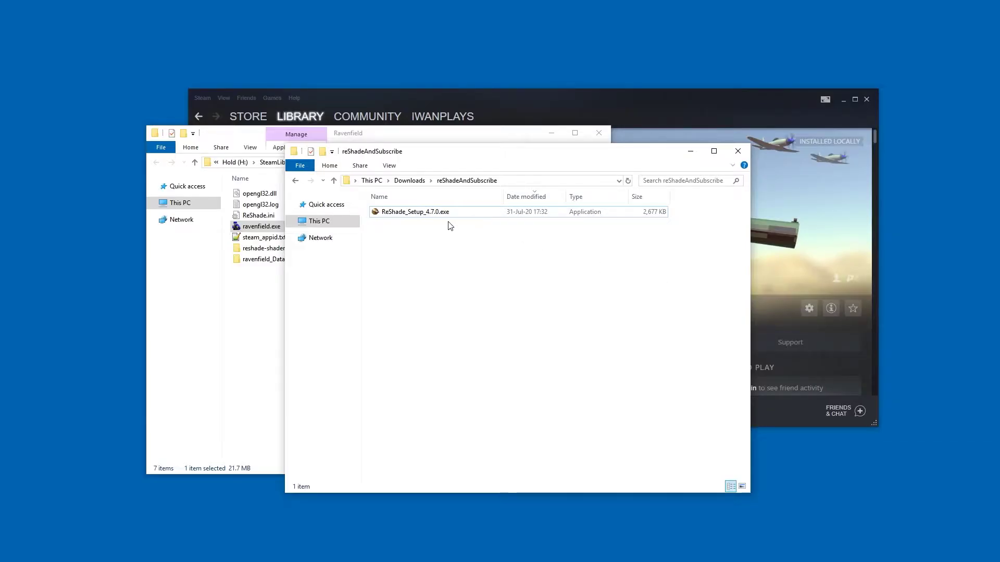
left_click(438, 216)
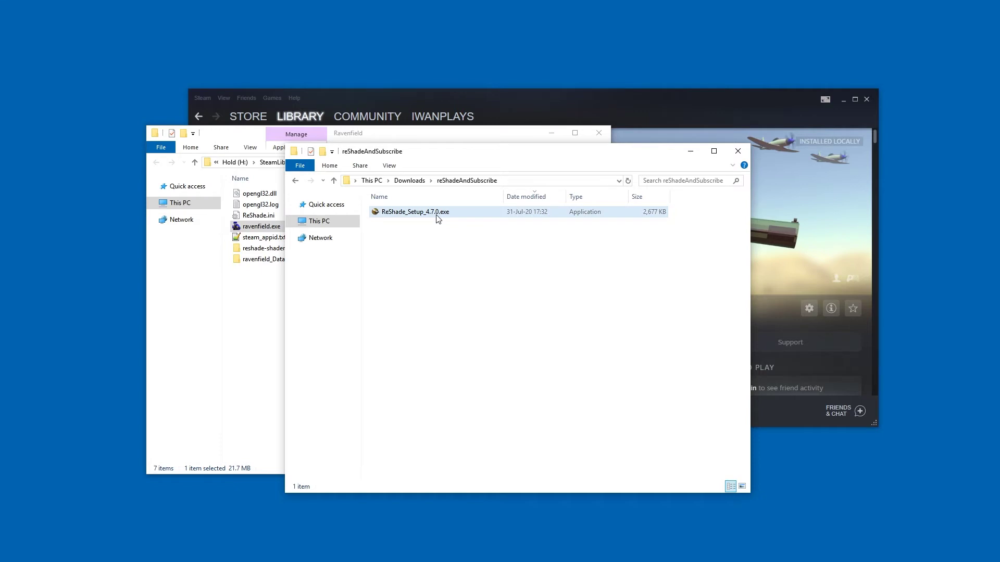
- Rerun the ReShade installer on ravenfield.exe and choose to update the existing installation
double_click(437, 215)
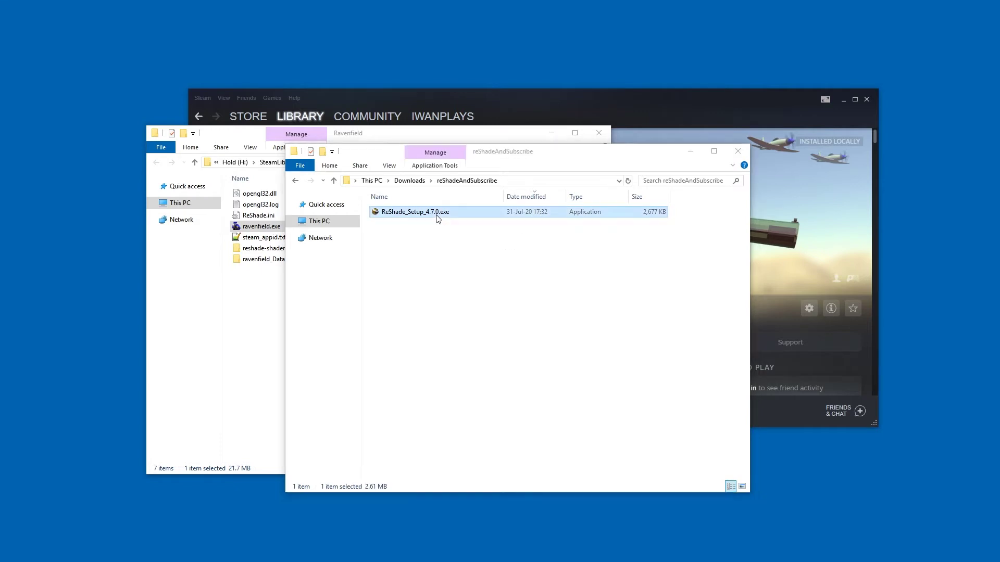
left_click(457, 270)
left_click(523, 217)
double_click(523, 218)
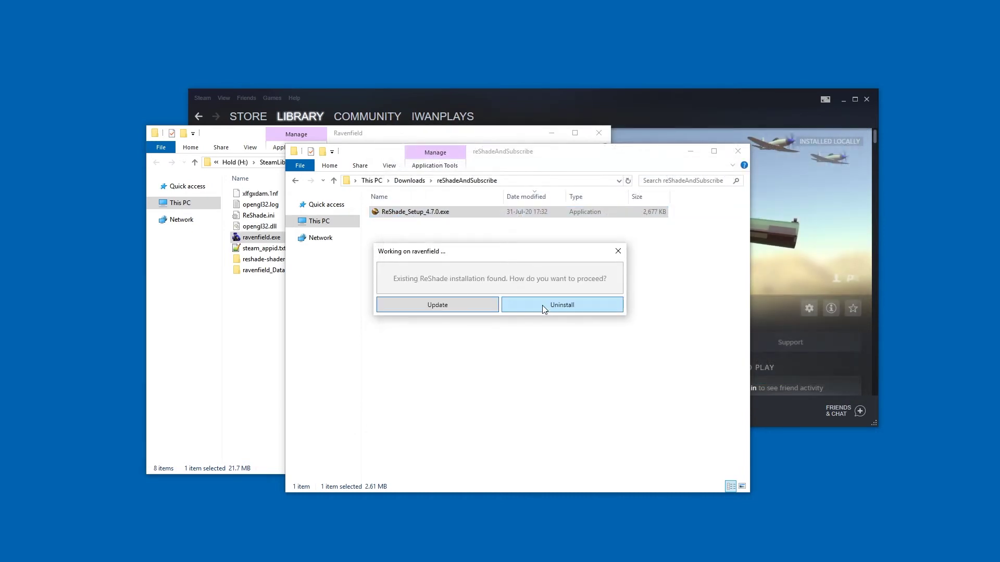
left_click(465, 306)
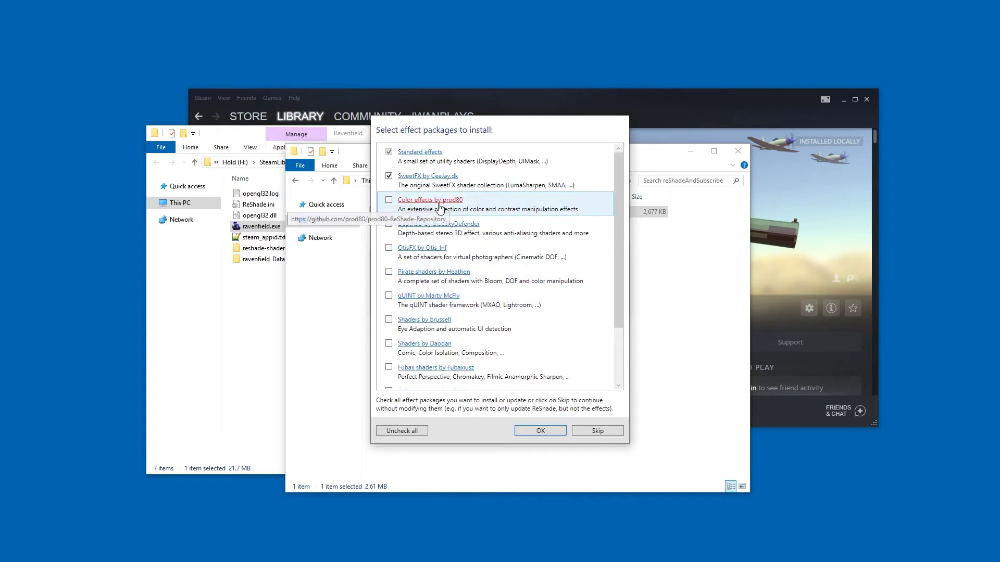
- Check all available effect packages and confirm the selection
left_click(389, 201)
left_click(389, 224)
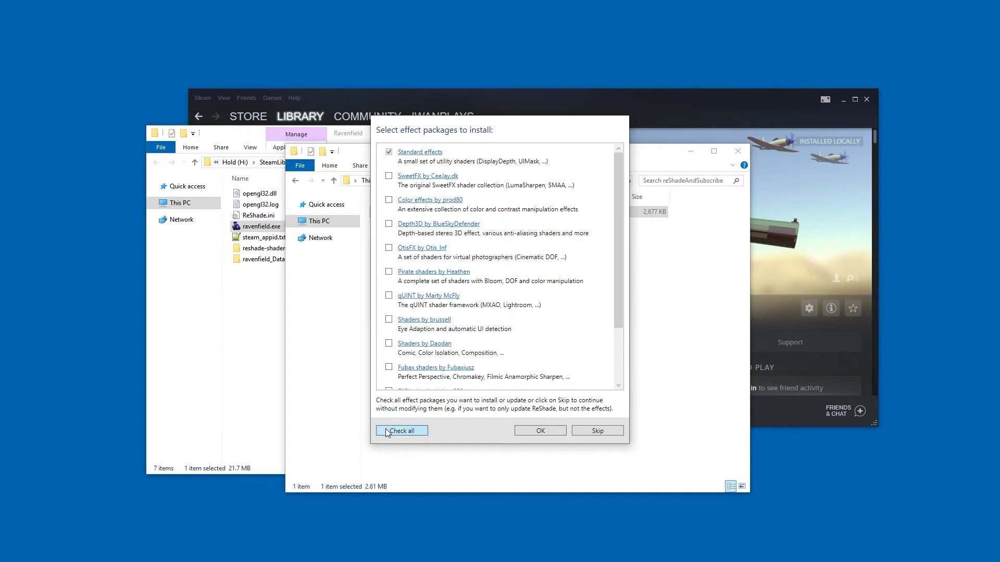
scroll(489, 323, "down", 3)
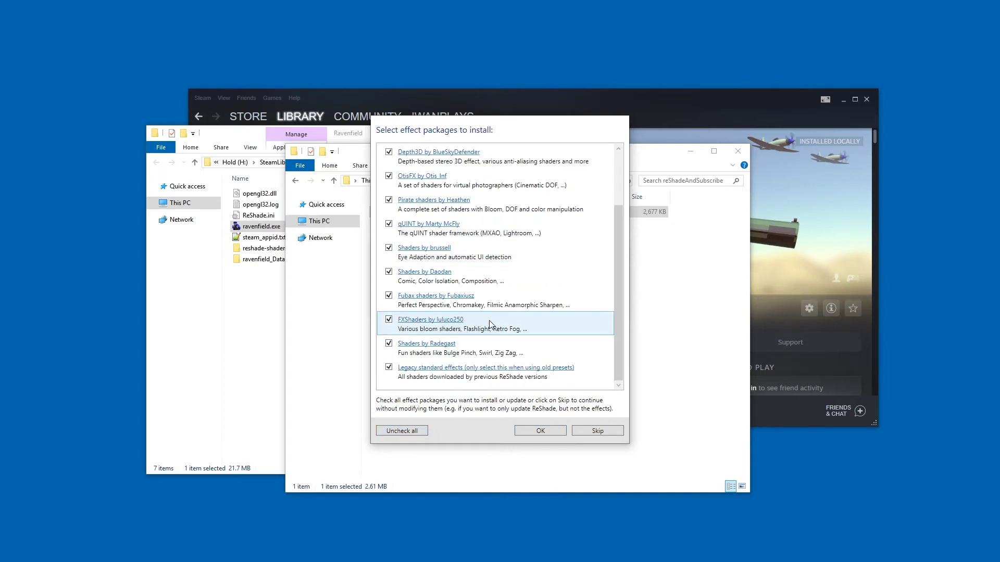
left_click(547, 430)
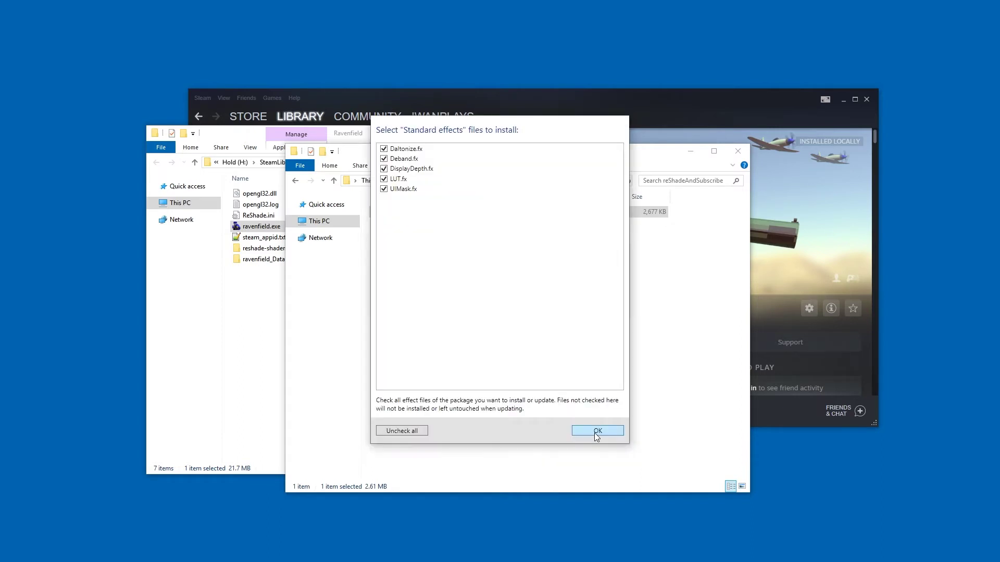
- Accept every package's file list, from Standard effects and SweetFX through Legacy standard effects
left_click(598, 432)
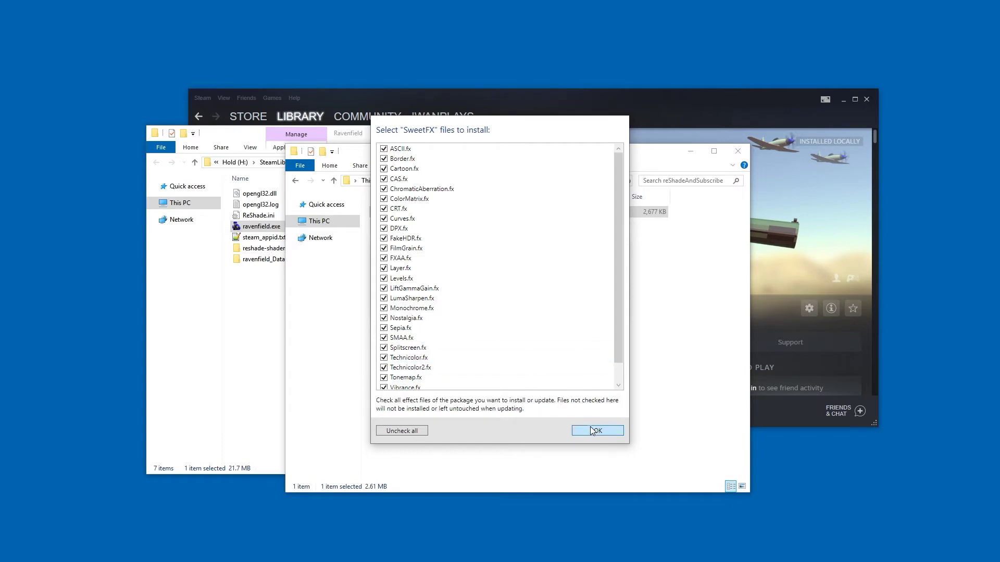
left_click(593, 434)
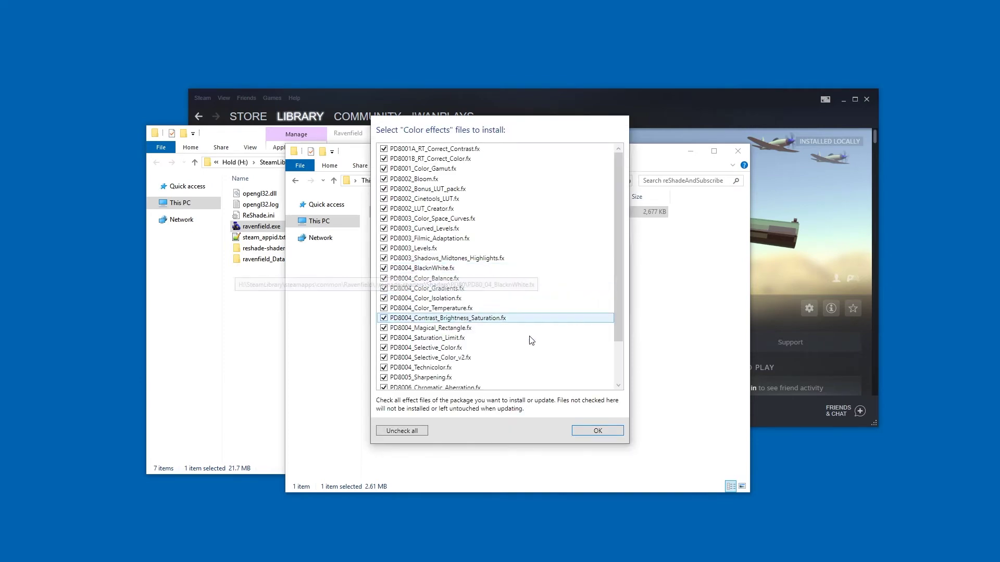
left_click(598, 431)
left_click(595, 431)
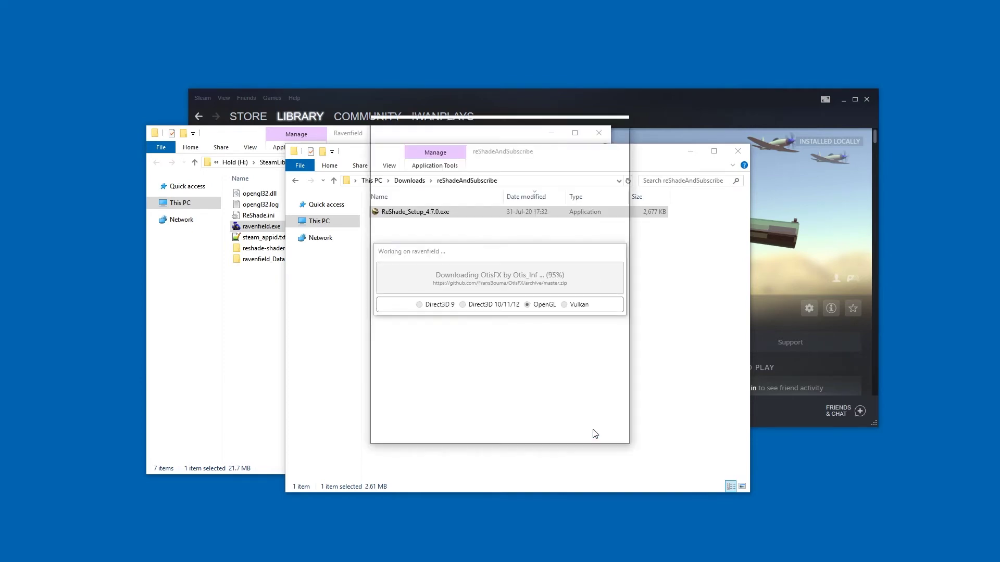
left_click(594, 431)
left_click(595, 431)
left_click(595, 431)
left_click(595, 431)
left_click(595, 431)
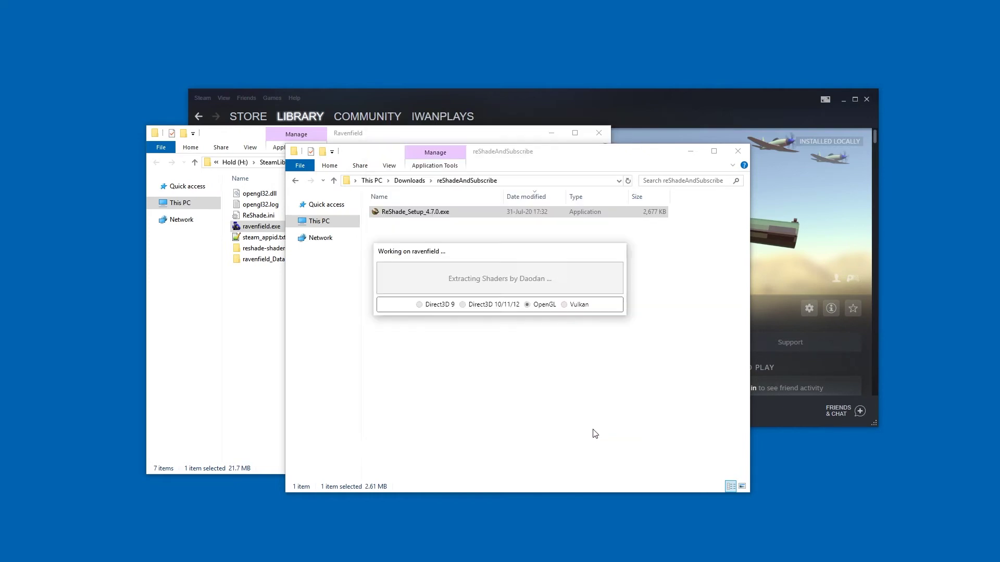
left_click(593, 431)
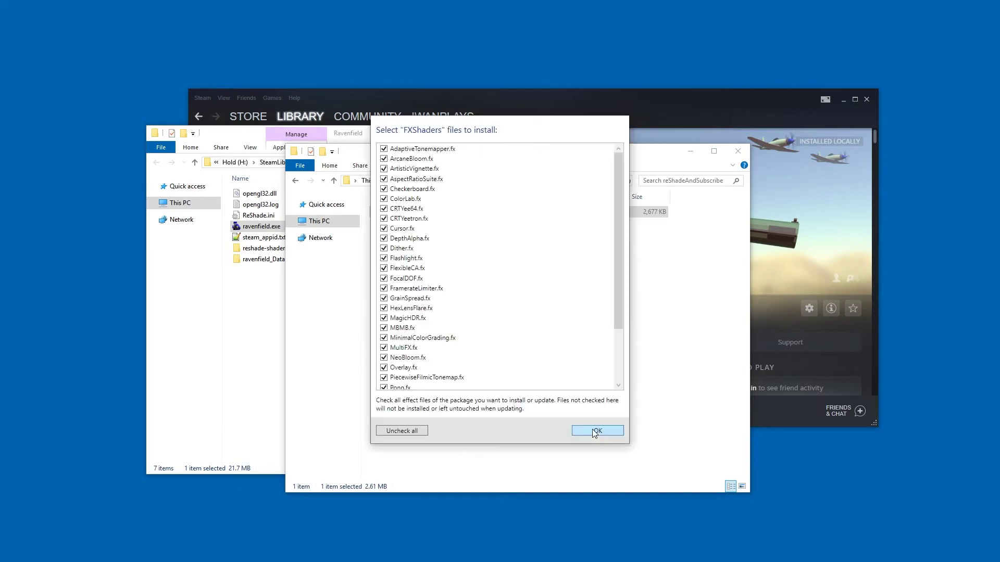
left_click(593, 431)
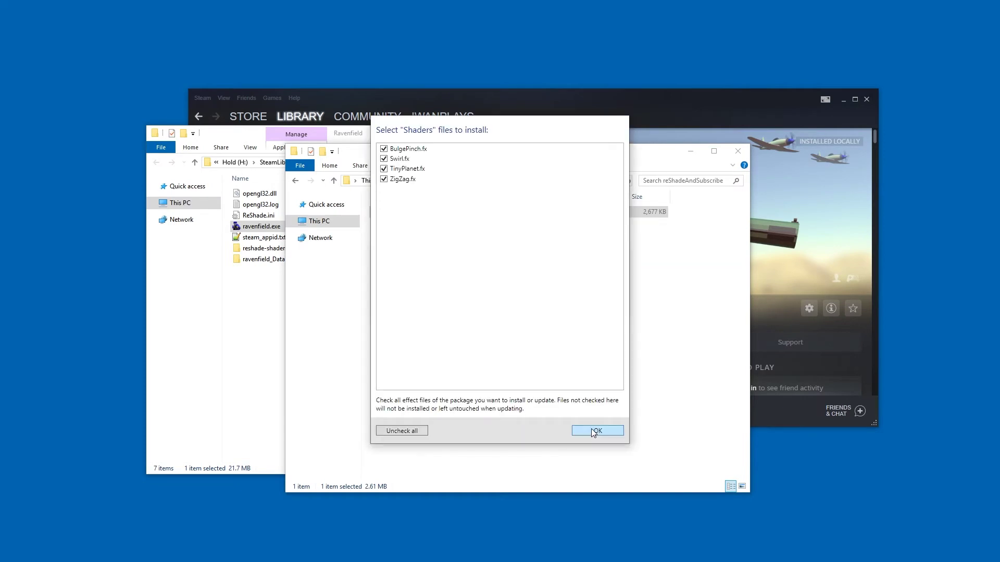
left_click(592, 430)
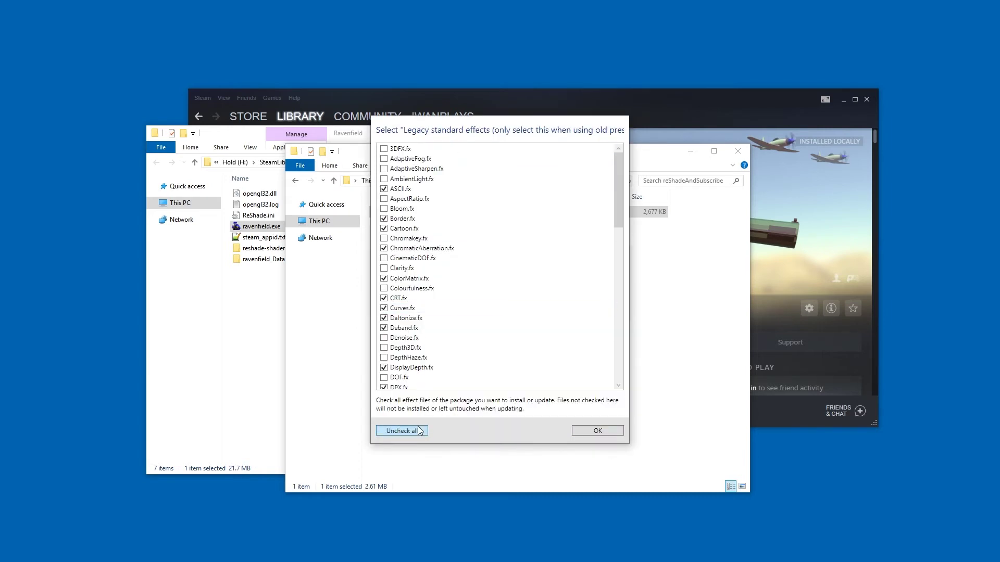
left_click(592, 430)
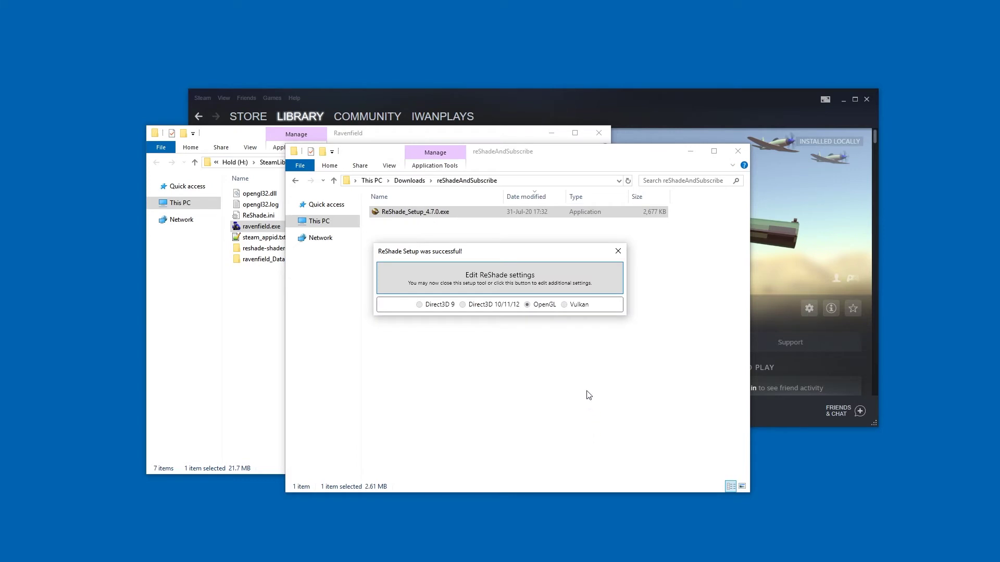
- Dismiss the success notice and open Ravenfield's reshade-shaders folder, then its Textures folder
left_click(618, 252)
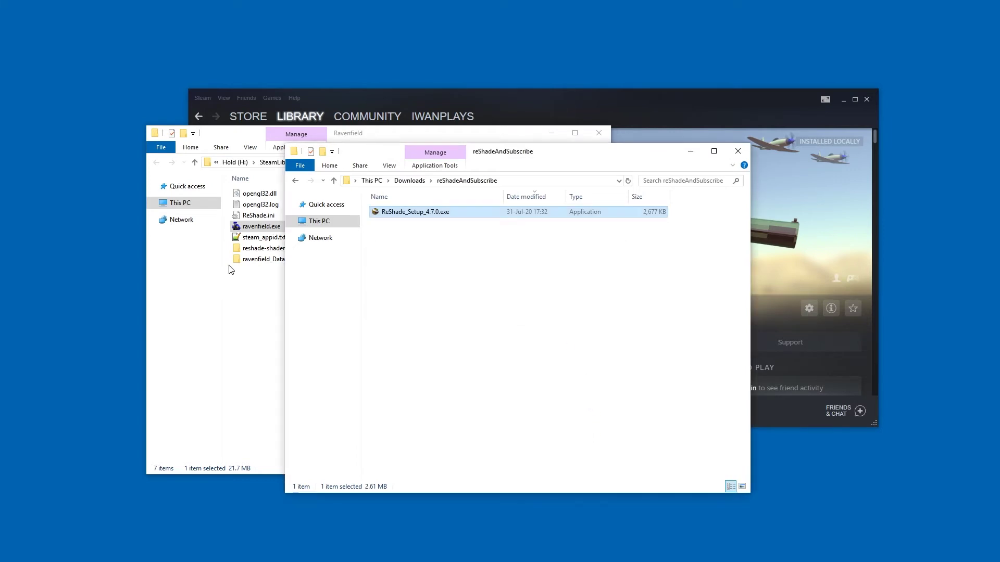
left_click(258, 271)
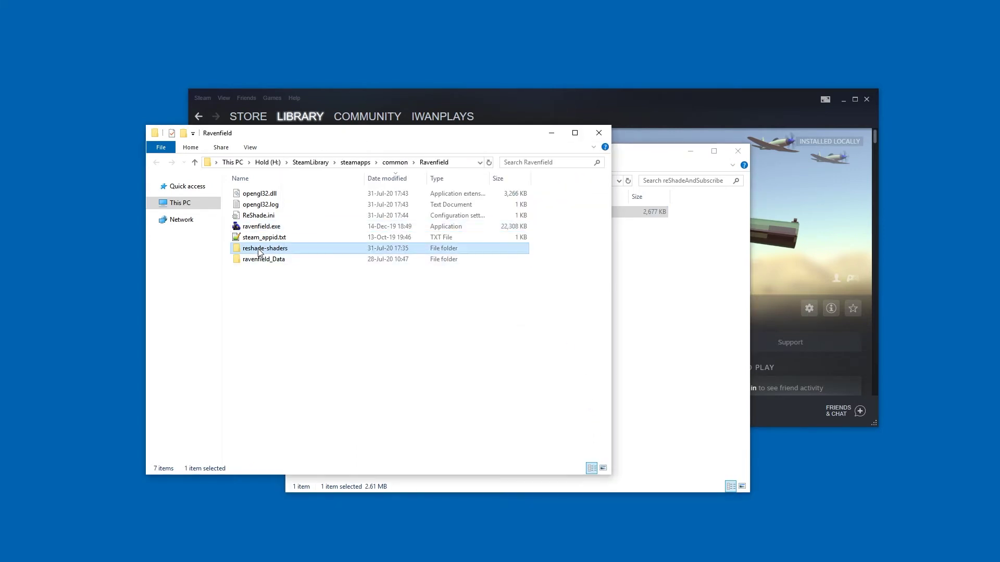
double_click(259, 248)
double_click(263, 204)
- Browse the .fx files in the Shaders folder, return to the Ravenfield folder, and launch ravenfield.exe
key("alt+Left")
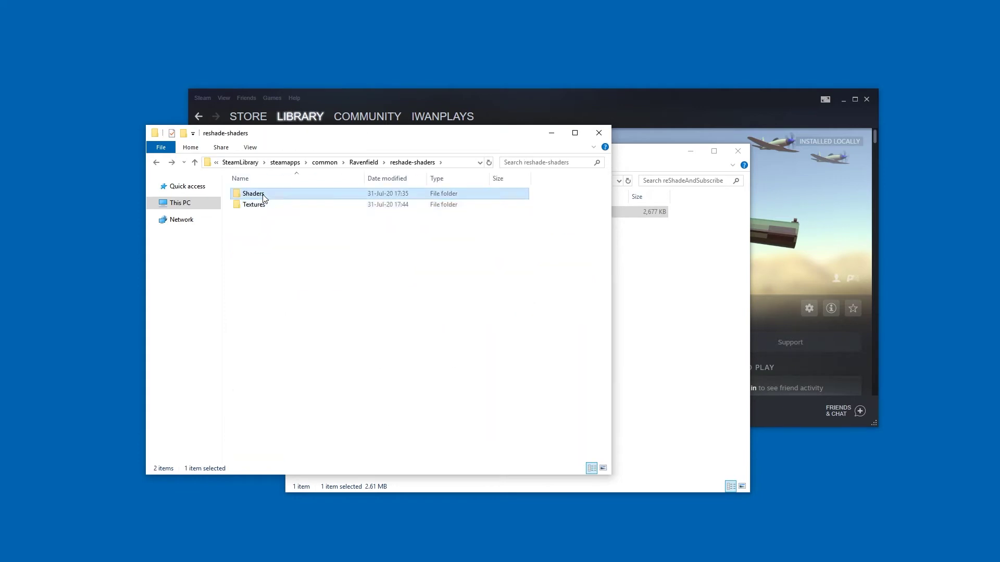
double_click(259, 193)
scroll(276, 224, "down", 10)
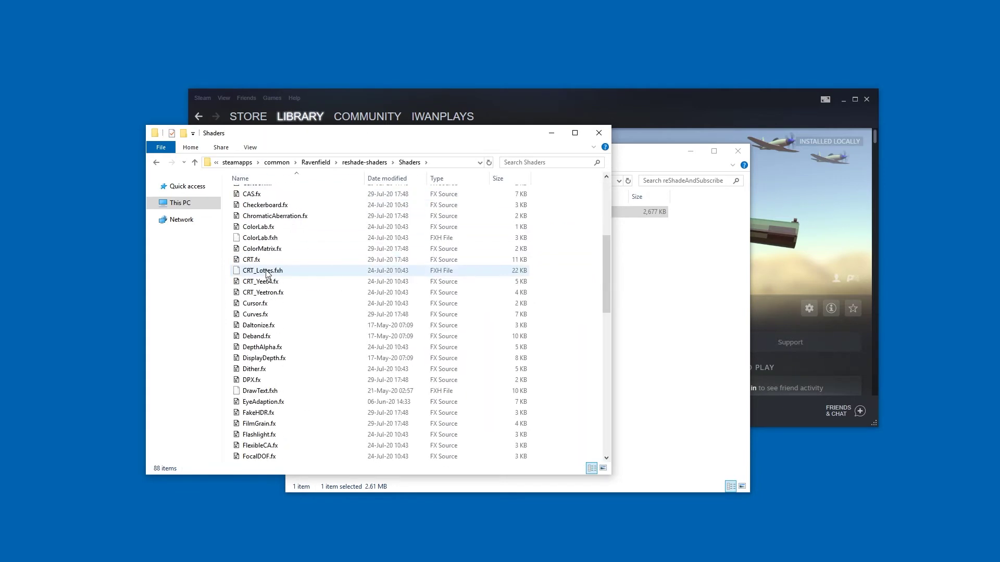
scroll(273, 250, "up", 10)
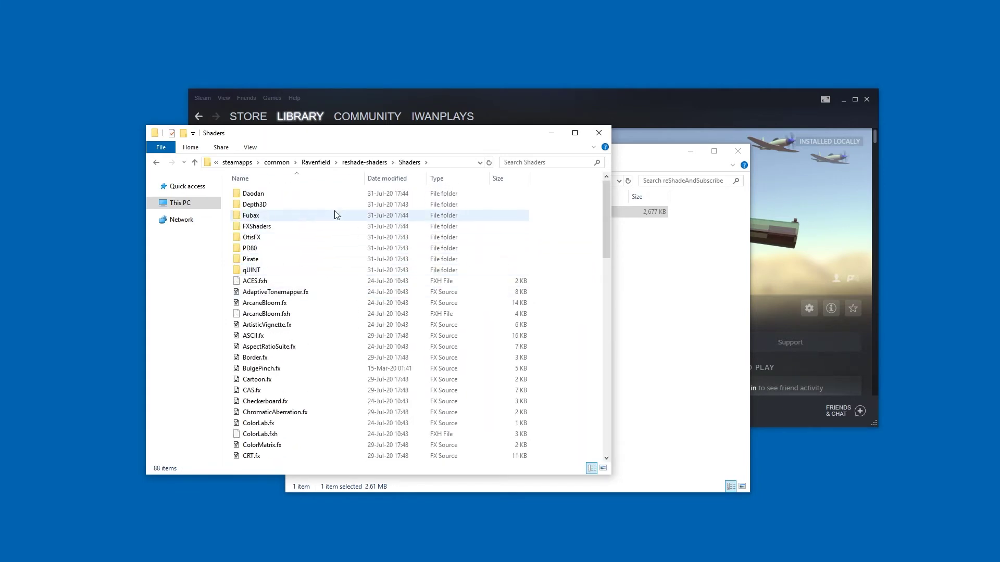
key("alt+Left")
key("alt+Left")
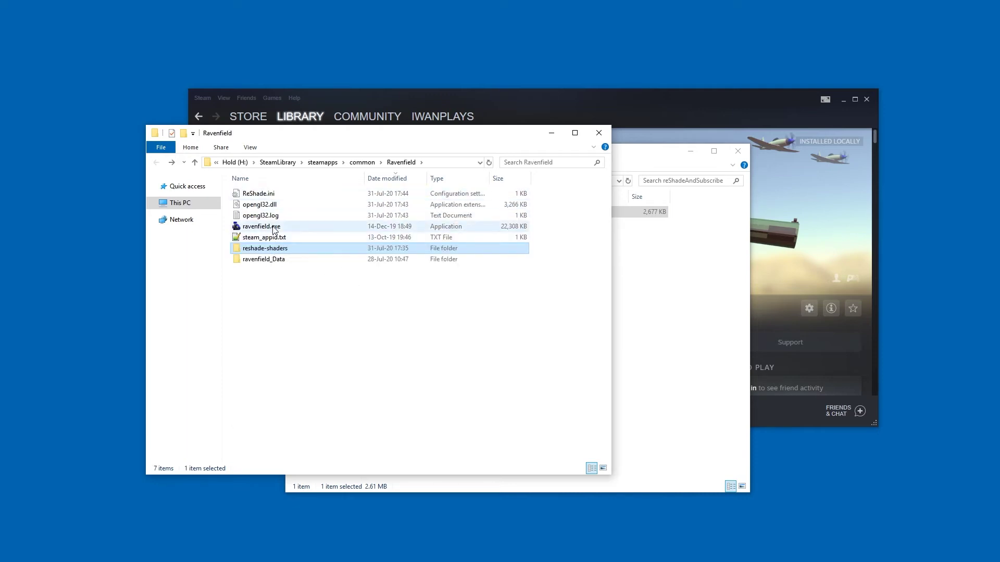
double_click(274, 227)
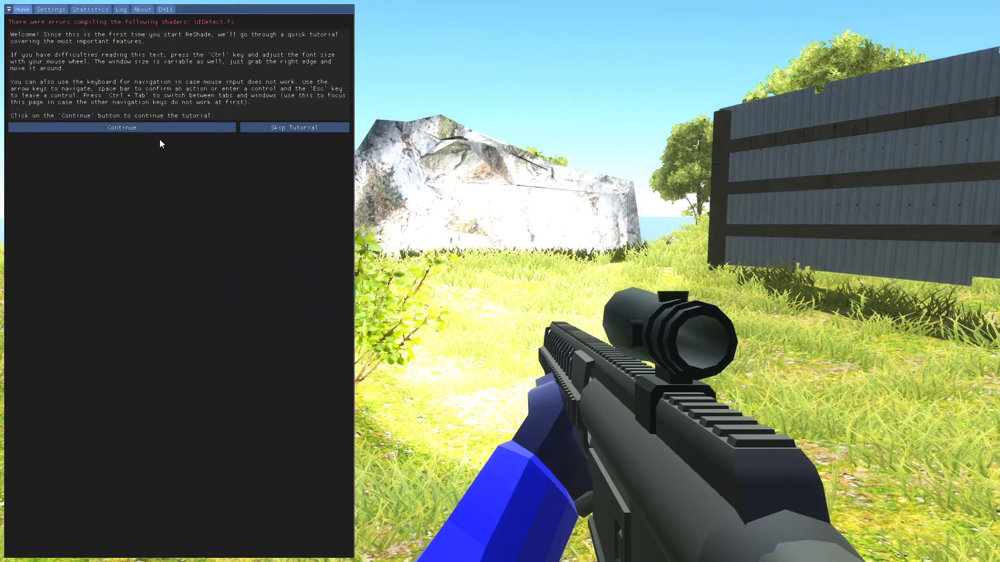
- Finish the tutorial pages and briefly try the MultiFX and AdaptiveTonemapper effects
left_click(144, 125)
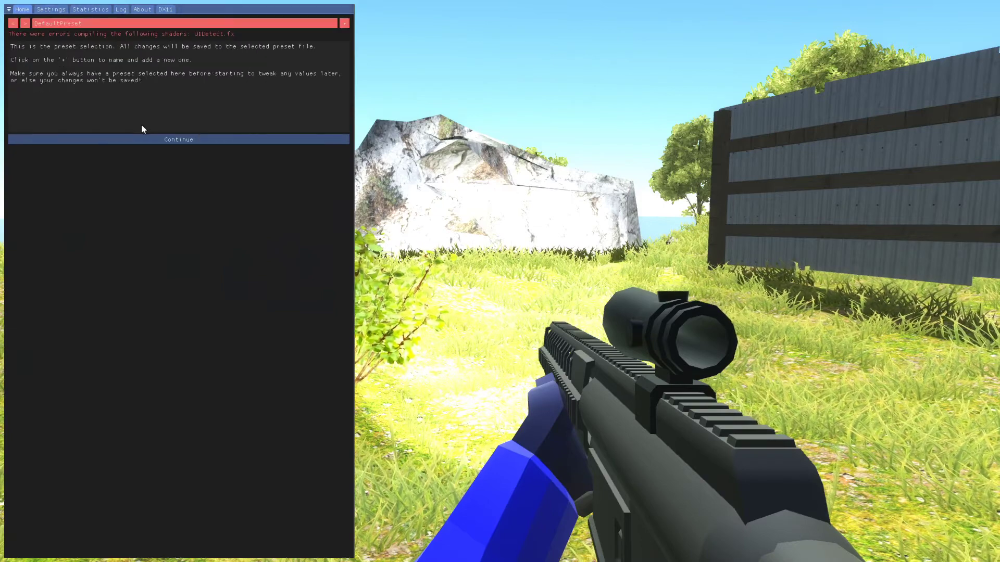
left_click(138, 138)
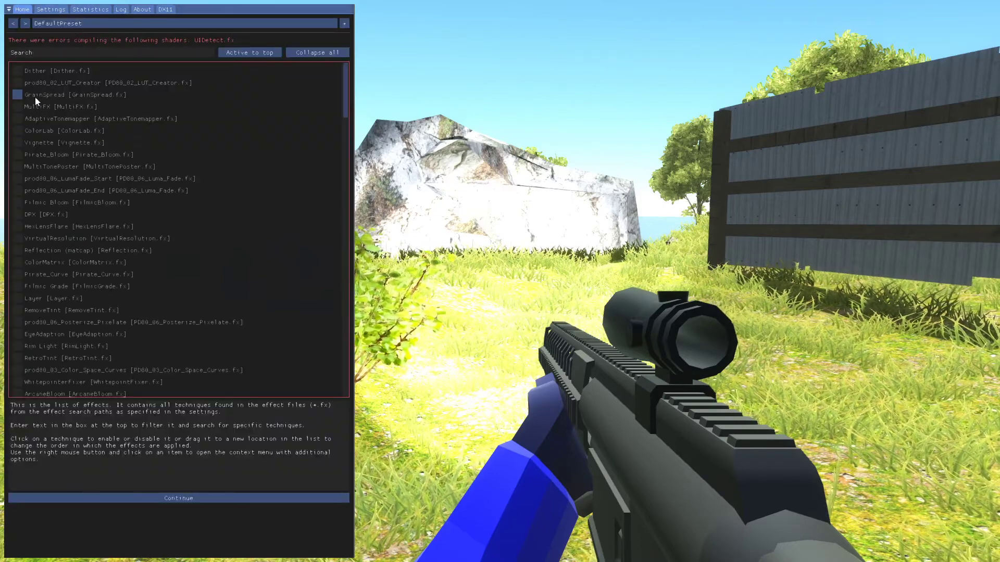
scroll(35, 96, "up", 3, "ctrl")
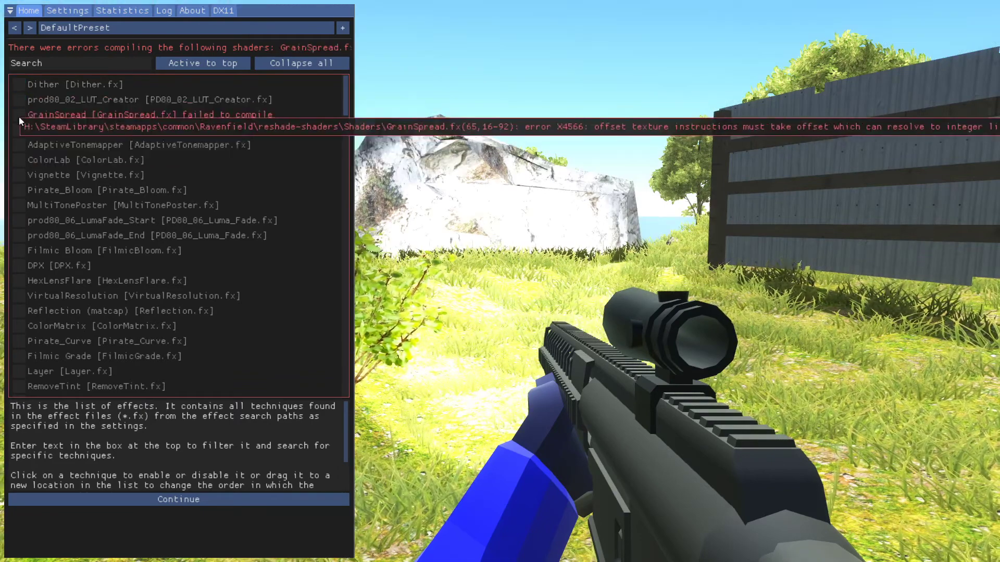
left_click(19, 130)
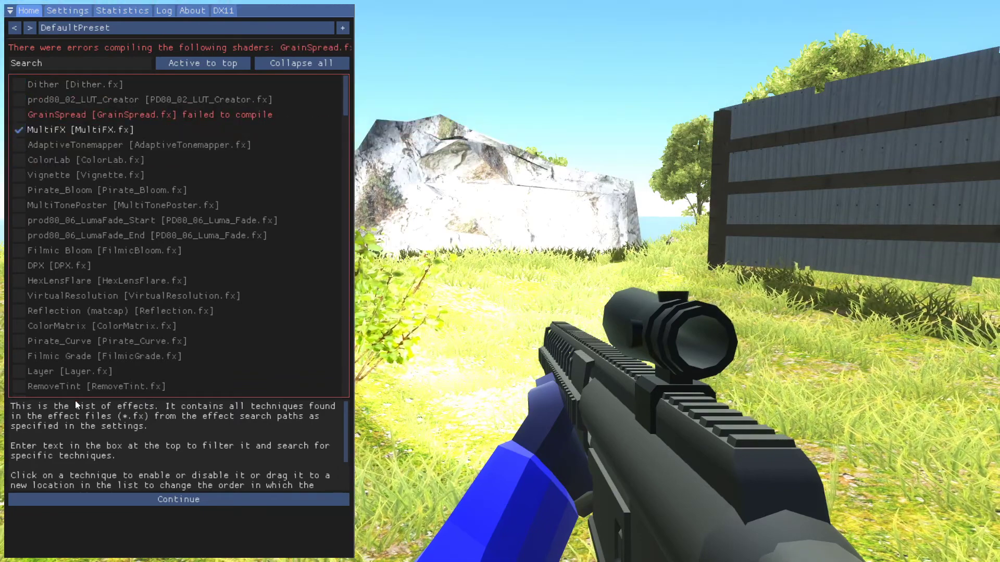
left_click(102, 503)
left_click(18, 130)
left_click(19, 144)
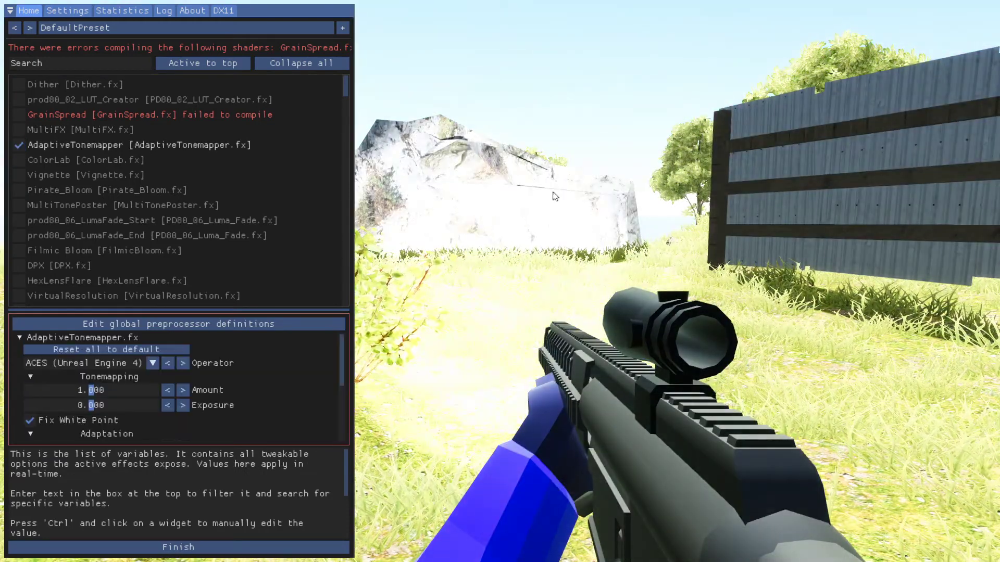
left_click(19, 145)
- Enable ColorLab (third multiplier 0.00) and Pirate_Bloom, set aspect correction to -1.000, disable Flipbook
left_click(19, 159)
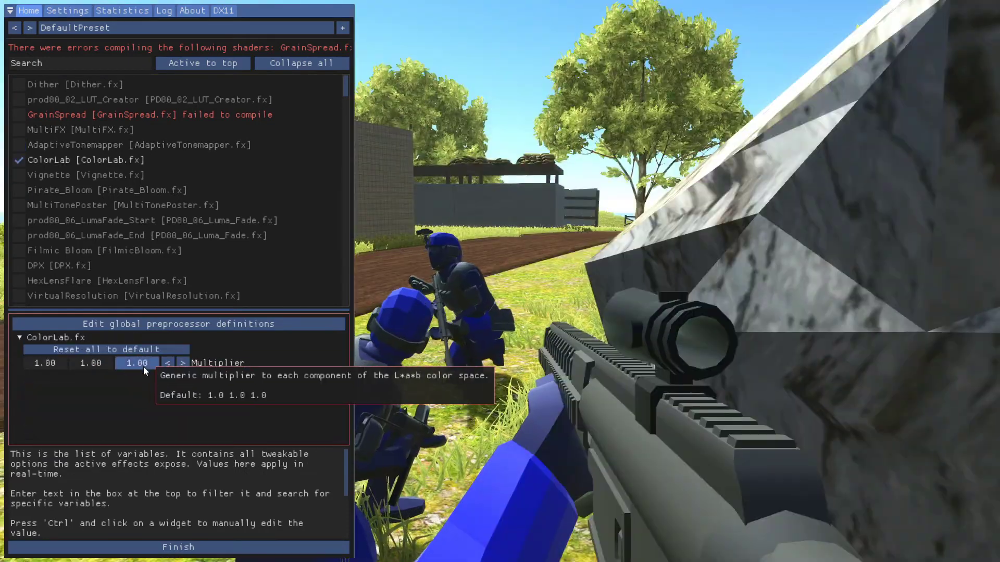
left_click_drag(137, 363, 23, 362)
left_click(19, 190)
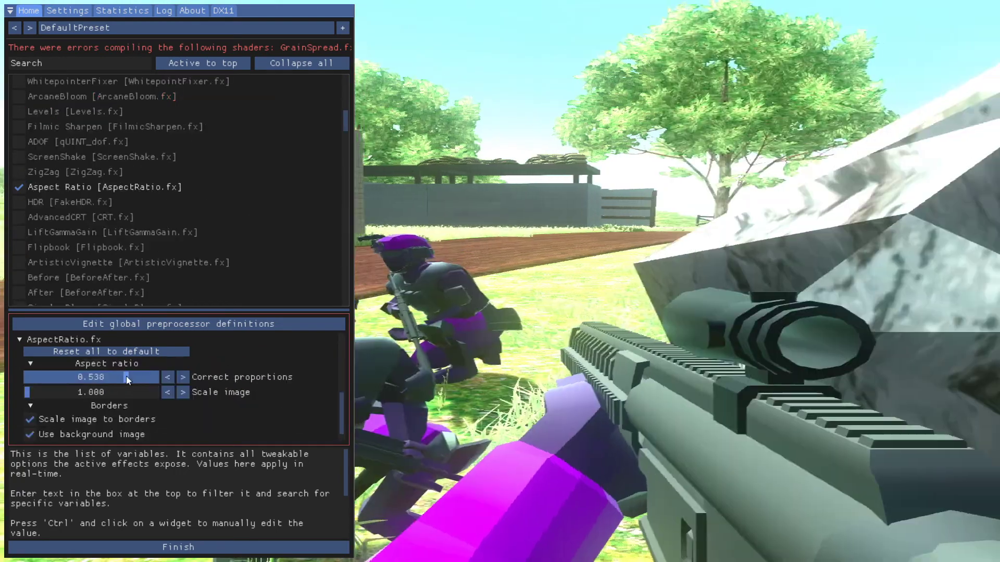
left_click_drag(126, 376, 21, 369)
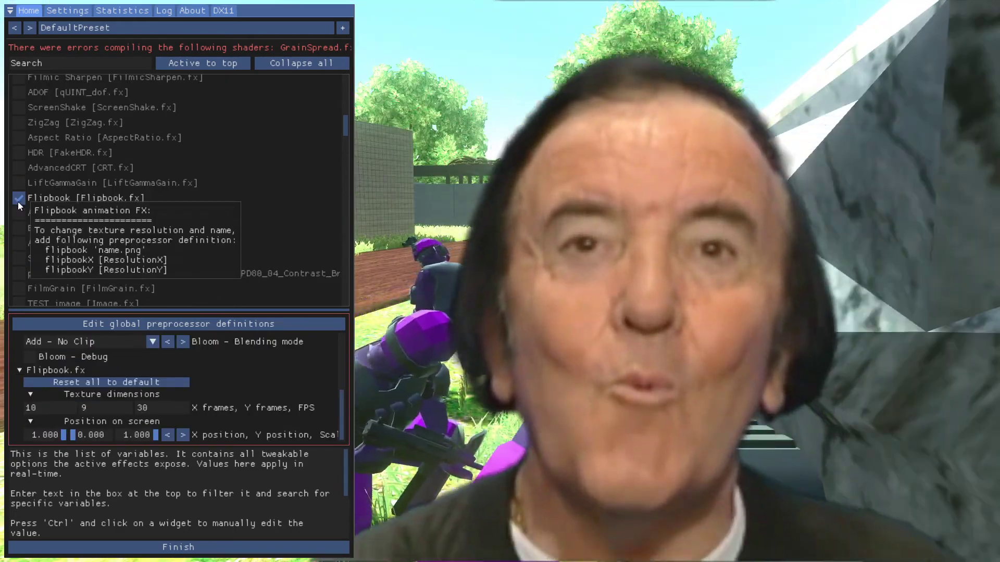
left_click(18, 202)
scroll(15, 240, "down", 4)
scroll(40, 218, "down", 3)
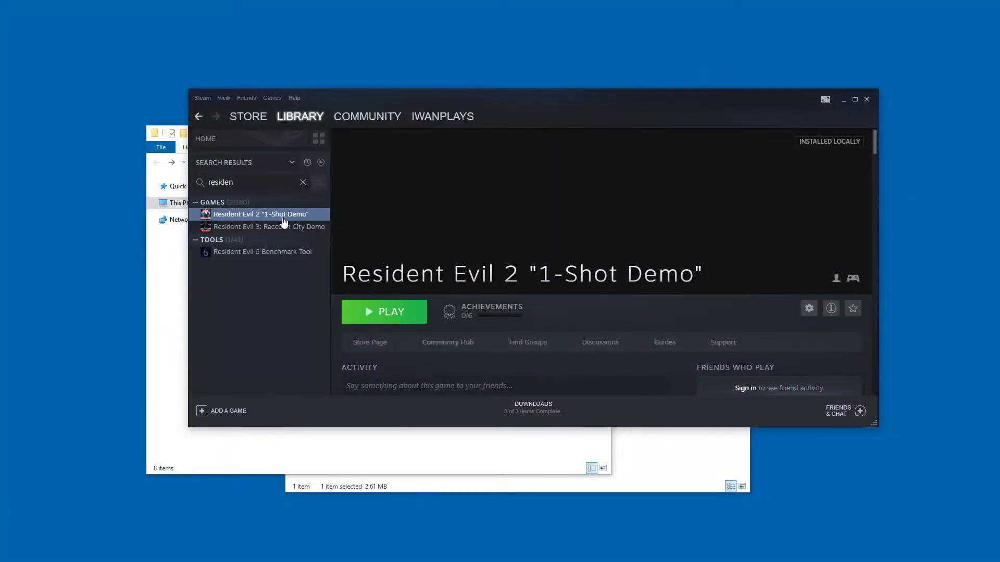
- Open the Resident Evil 2 demo's local files folder and run ReShade Setup
right_click(280, 219)
mouse_move(309, 288)
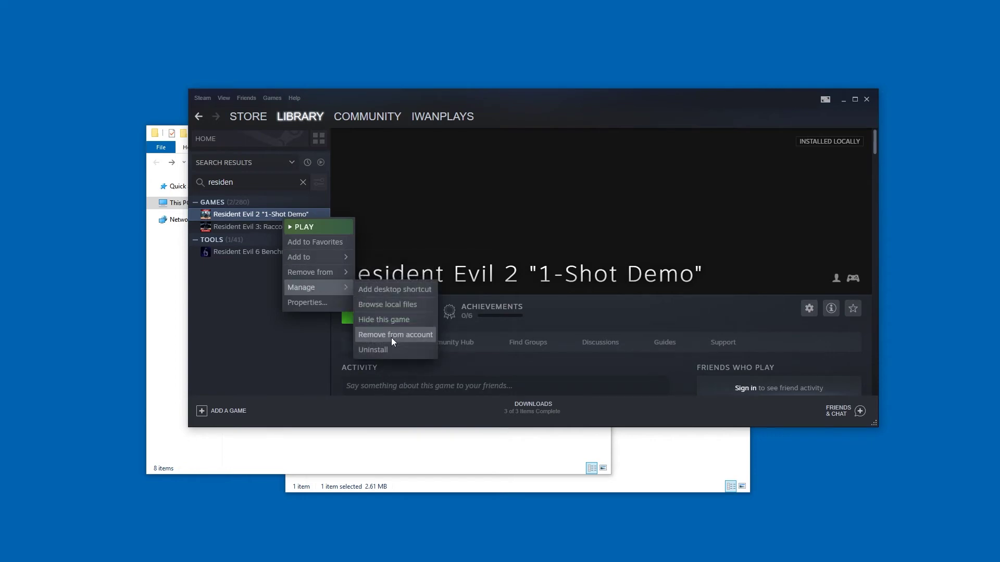
left_click(385, 305)
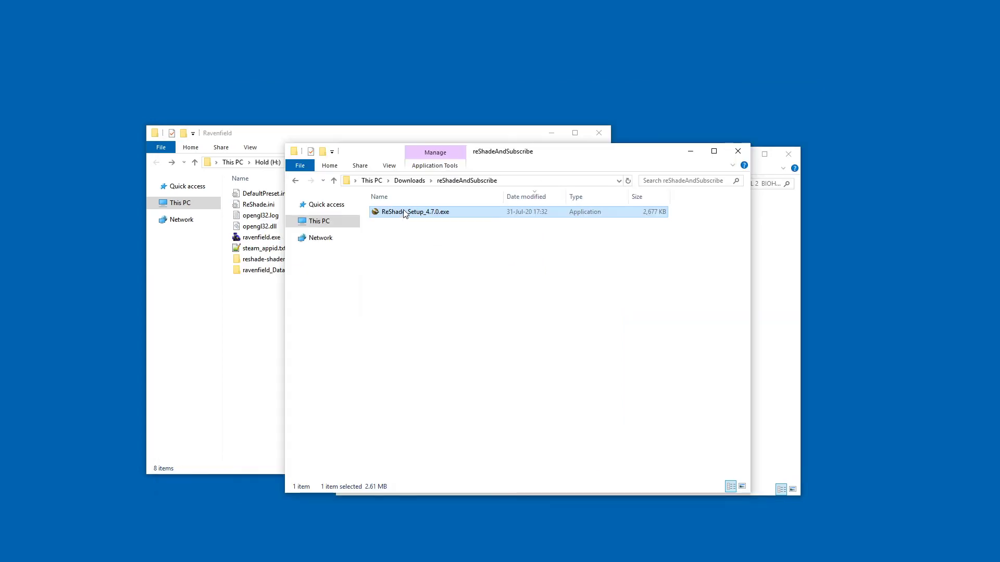
double_click(406, 215)
- Select re2.exe in the demo folder as the game to install ReShade into
left_click(531, 307)
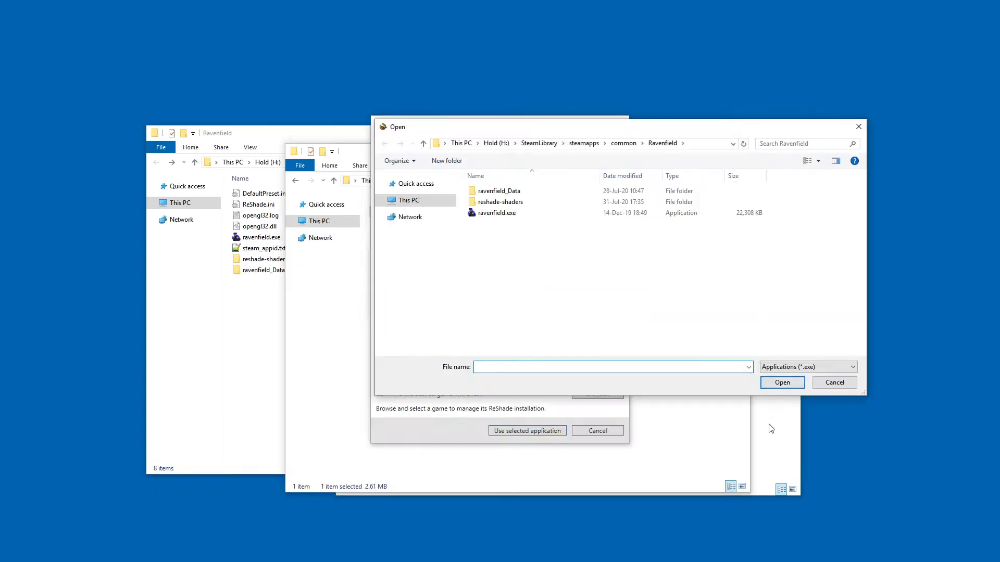
left_click(771, 428)
left_click(649, 184)
key("ctrl+c")
left_click(701, 144)
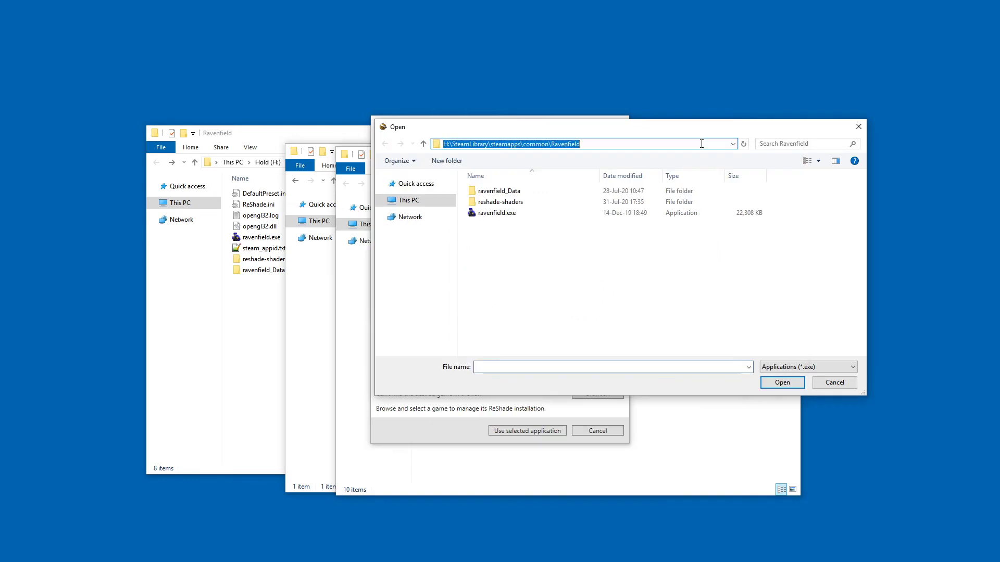
key("ctrl+v")
key("Return")
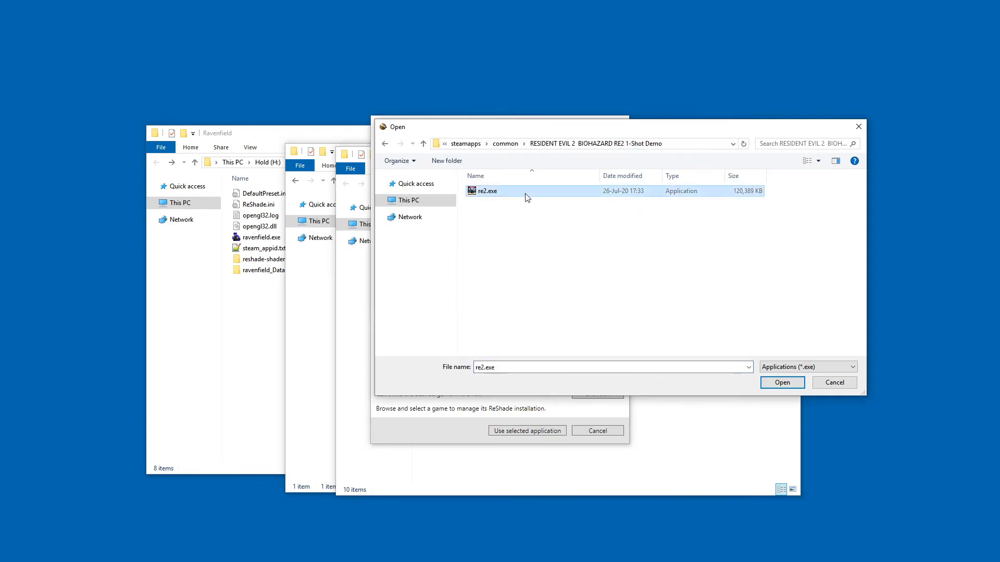
double_click(526, 194)
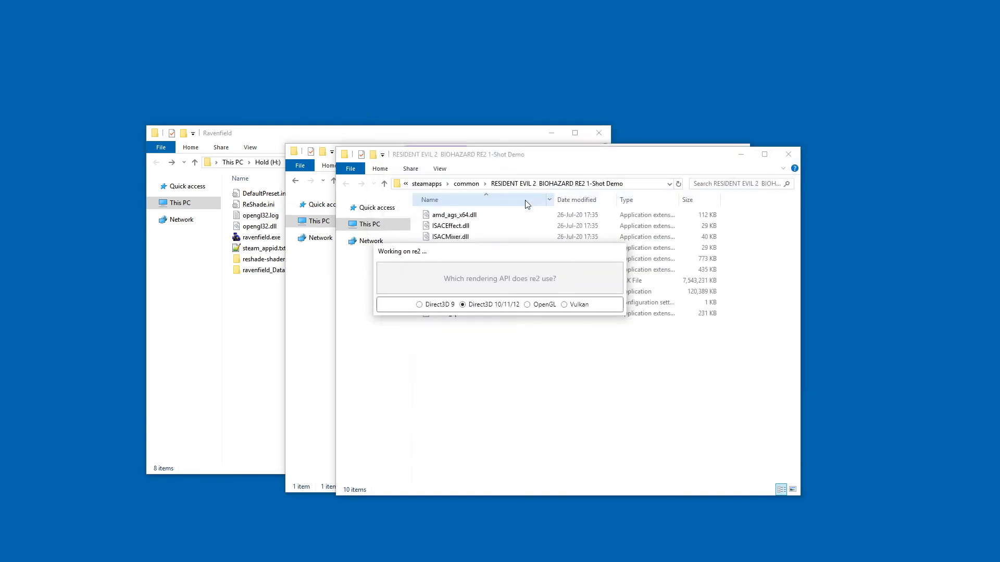
- Install for Direct3D 10/11/12 with the standard and SweetFX effect packages, then launch re2.exe
left_click(514, 304)
left_click(539, 433)
left_click(598, 430)
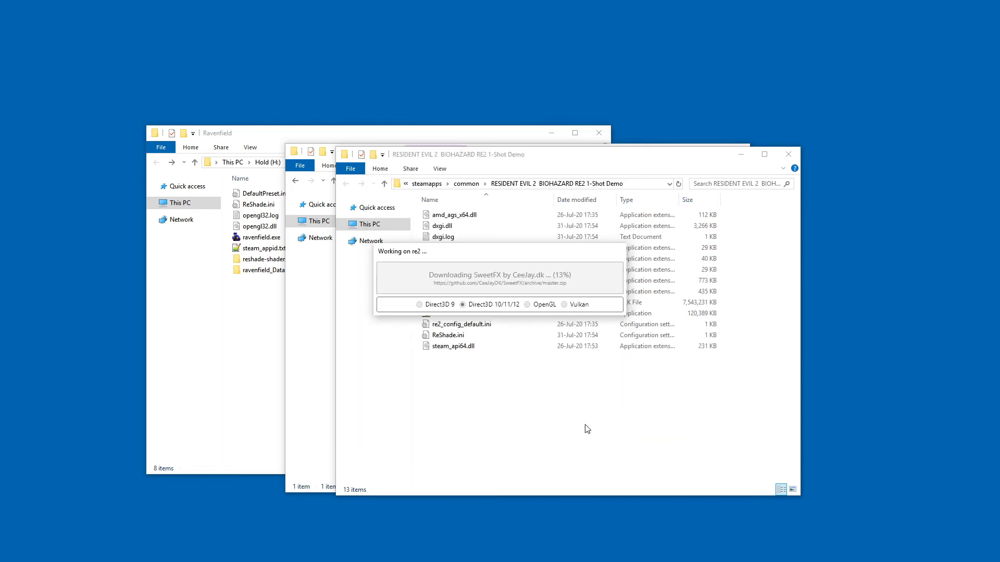
left_click(594, 431)
double_click(503, 325)
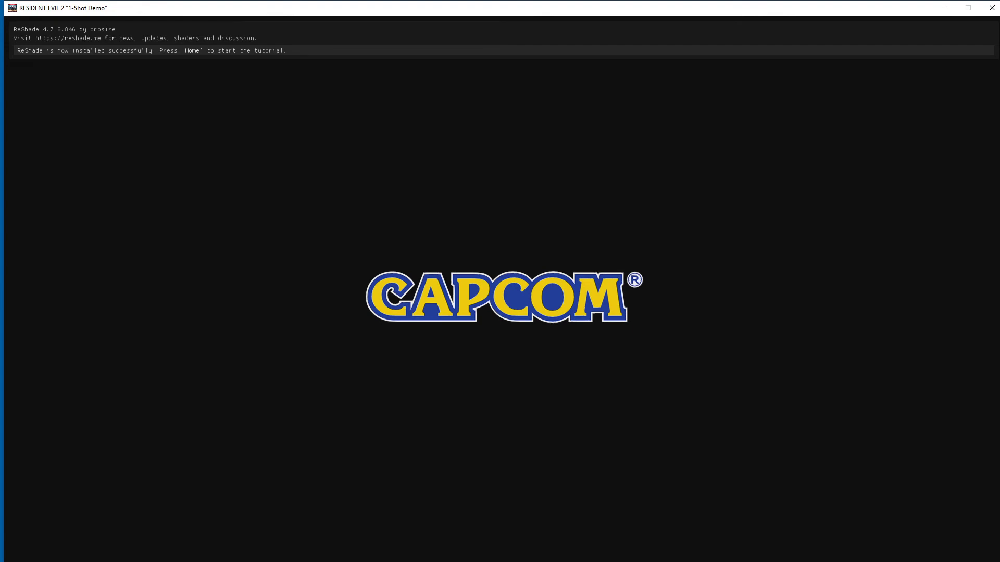
- Bring up the ReShade overlay in-game and finish the tutorial
key("Home")
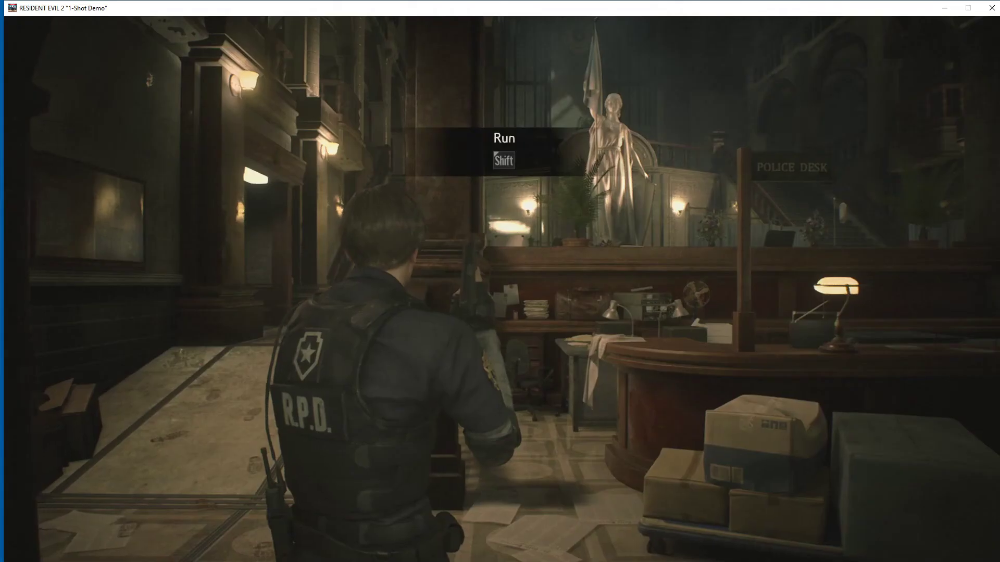
key("Home")
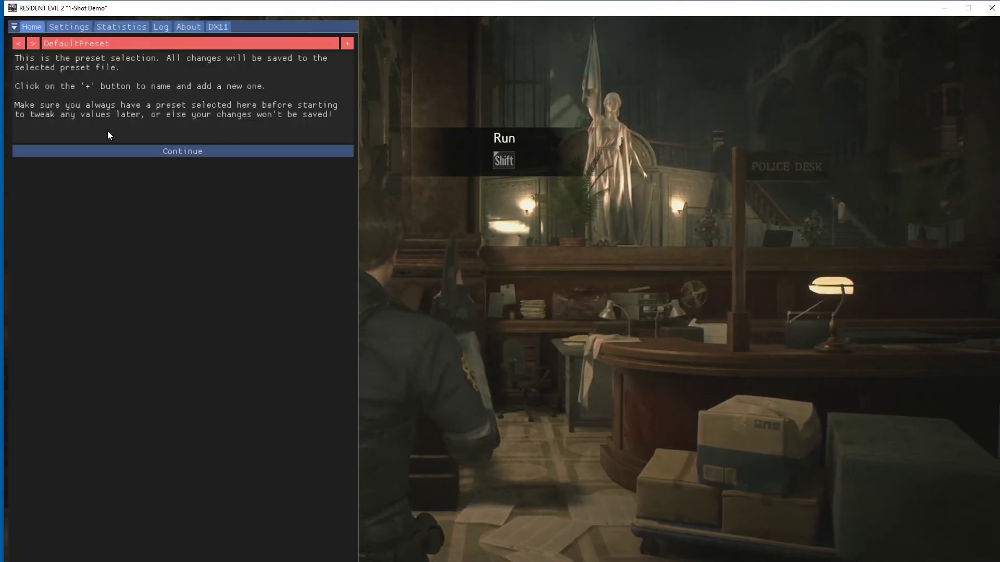
left_click(126, 156)
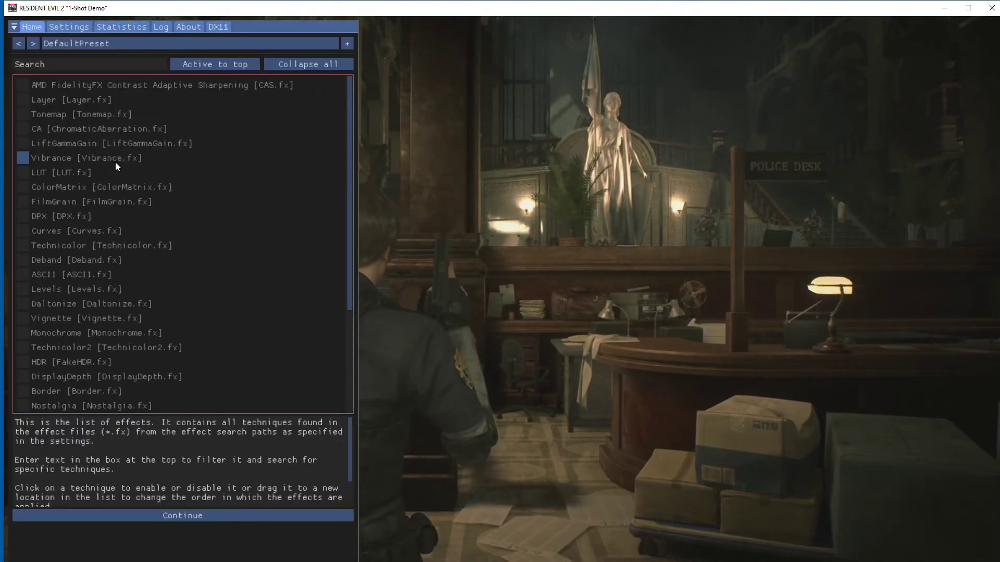
left_click(87, 515)
left_click(83, 560)
- Try the Curves, ASCII and FakeHDR effects, leaving FakeHDR and Curves enabled
left_click(23, 232)
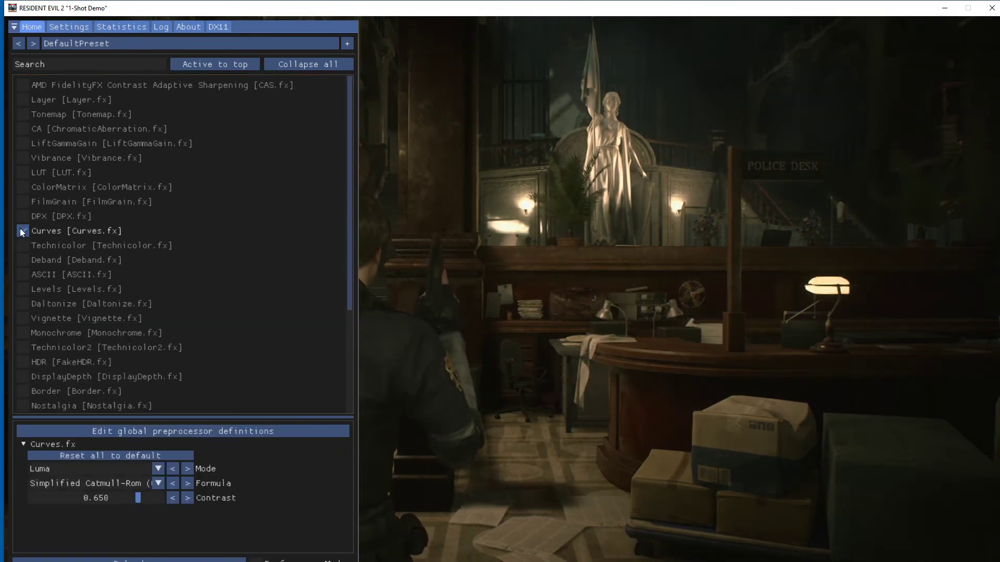
left_click(22, 230)
left_click(23, 275)
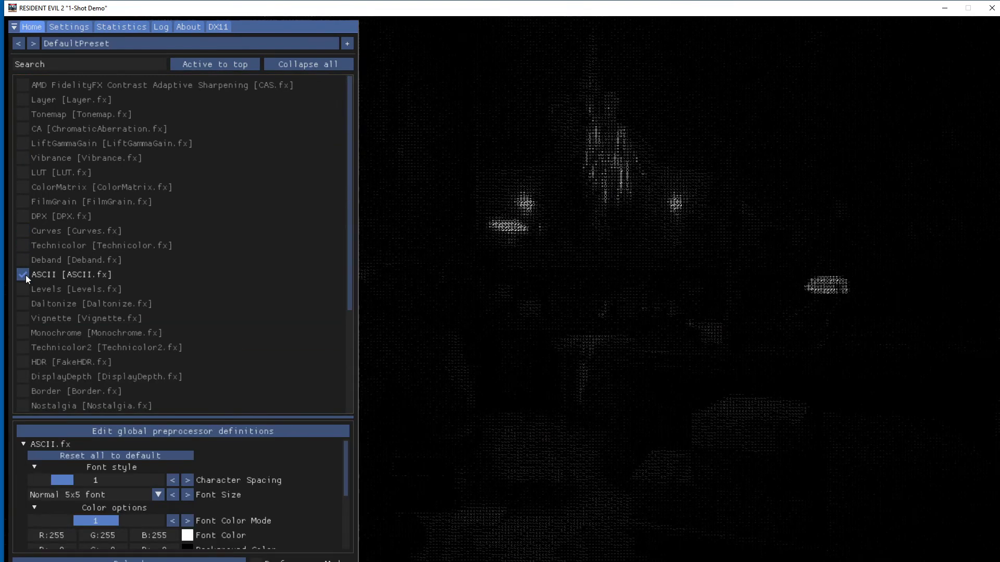
key("Home")
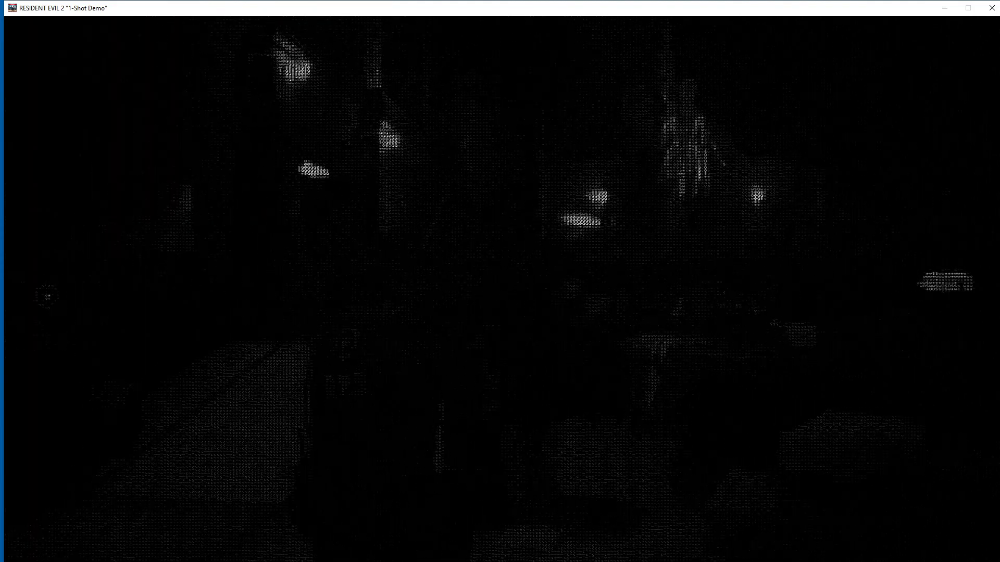
key("Home")
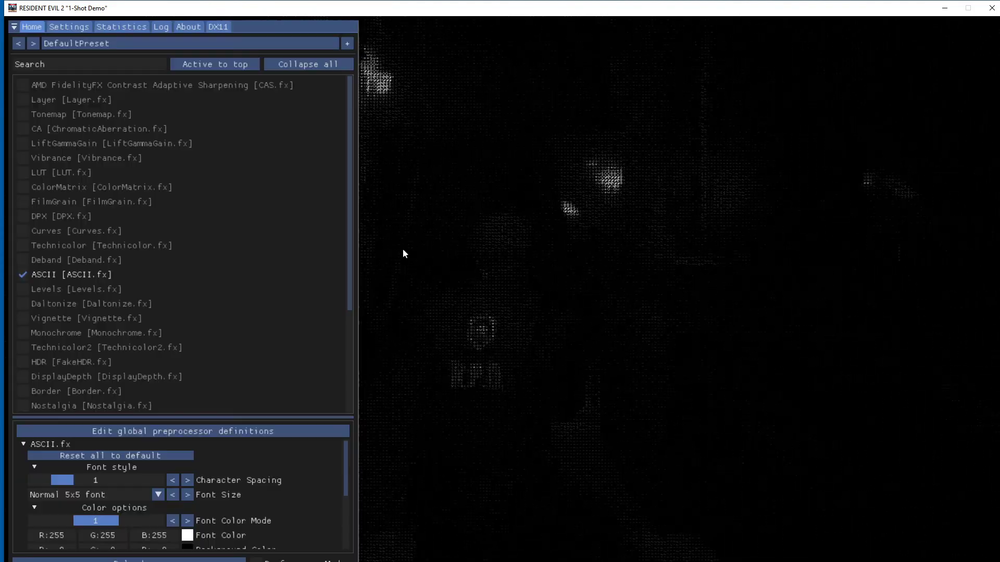
left_click(23, 274)
left_click(23, 362)
left_click(23, 362)
left_click(23, 361)
left_click(23, 230)
- Set Curves Mode to Luma and Contrast to -1.000, then hide the overlay
left_click(129, 470)
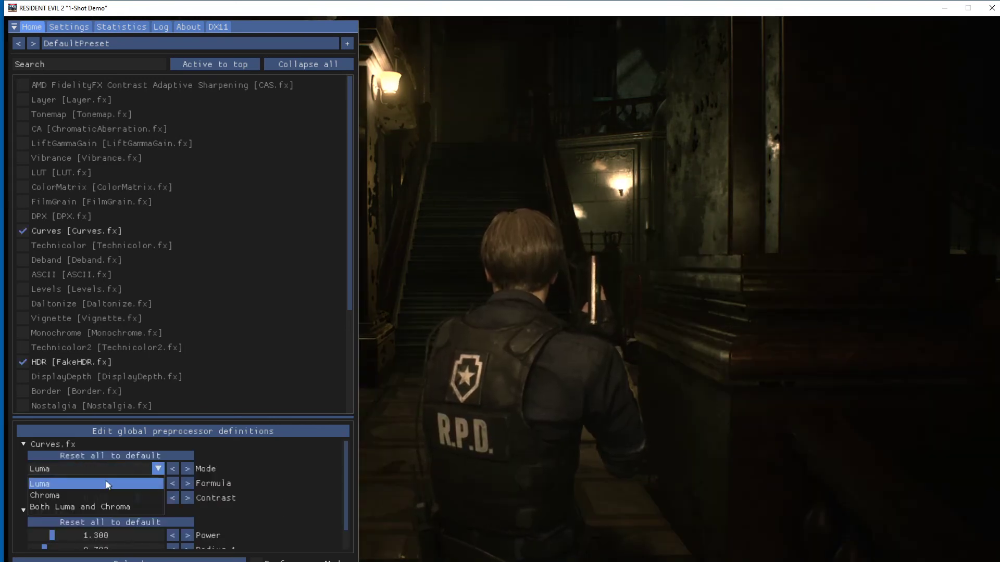
left_click(90, 479)
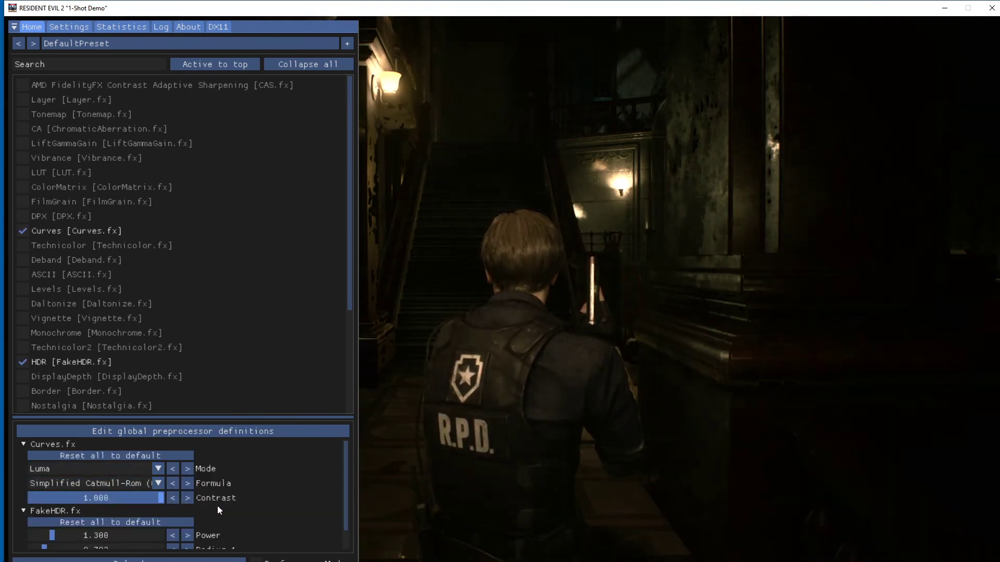
left_click_drag(129, 498, 11, 495)
key("Home")
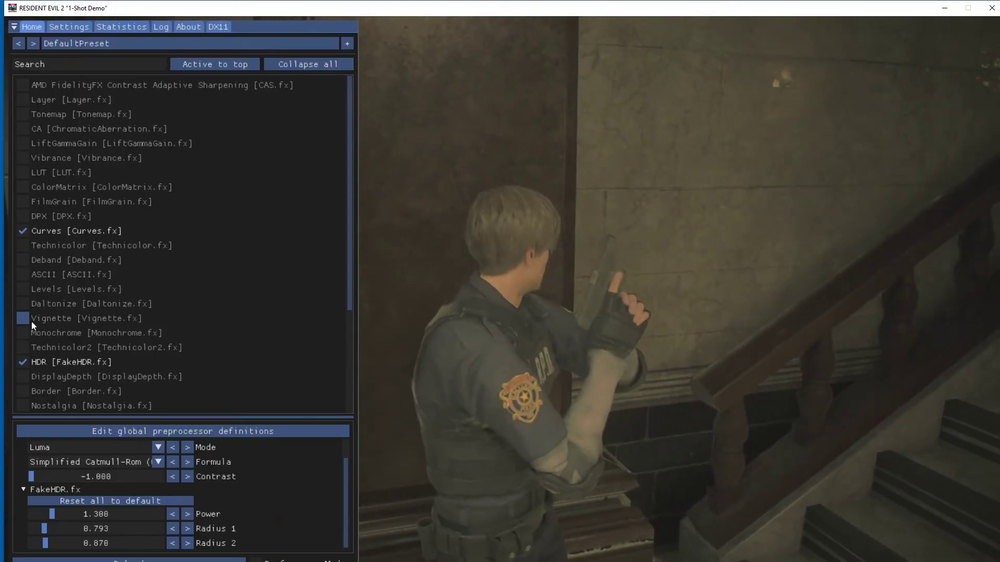
- Try Technicolor2, Monochrome, Sepia Tint, Cartoon and AdvancedCRT, then hide the overlay
scroll(31, 320, "down", 3)
left_click(22, 199)
left_click(22, 199)
left_click(22, 186)
left_click(26, 274)
left_click(26, 274)
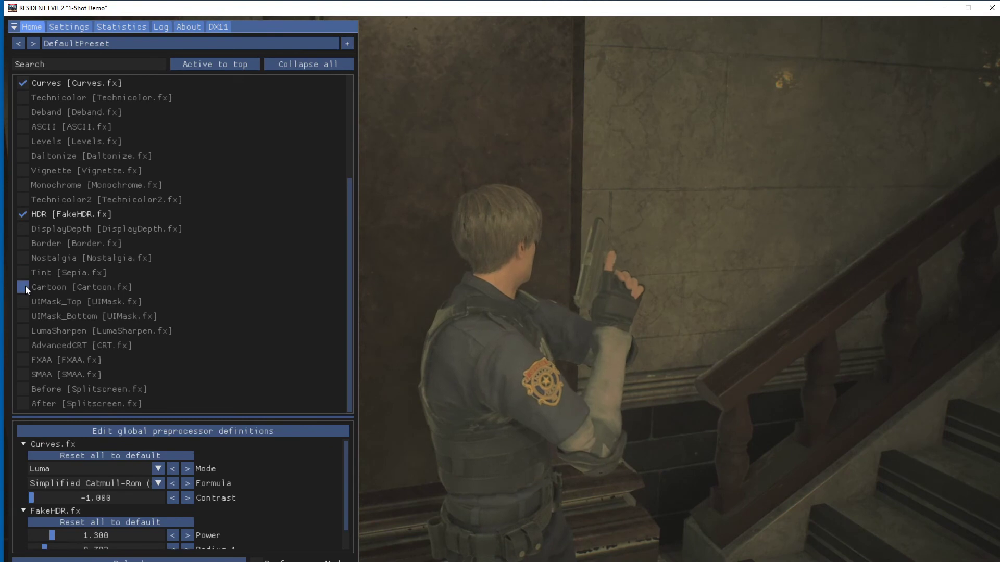
left_click(24, 287)
left_click(25, 286)
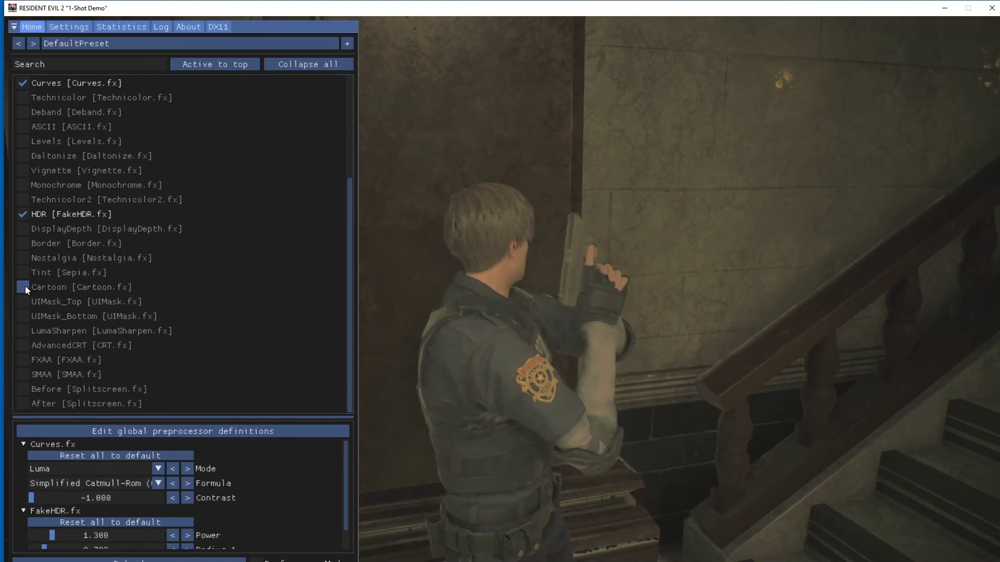
left_click(22, 345)
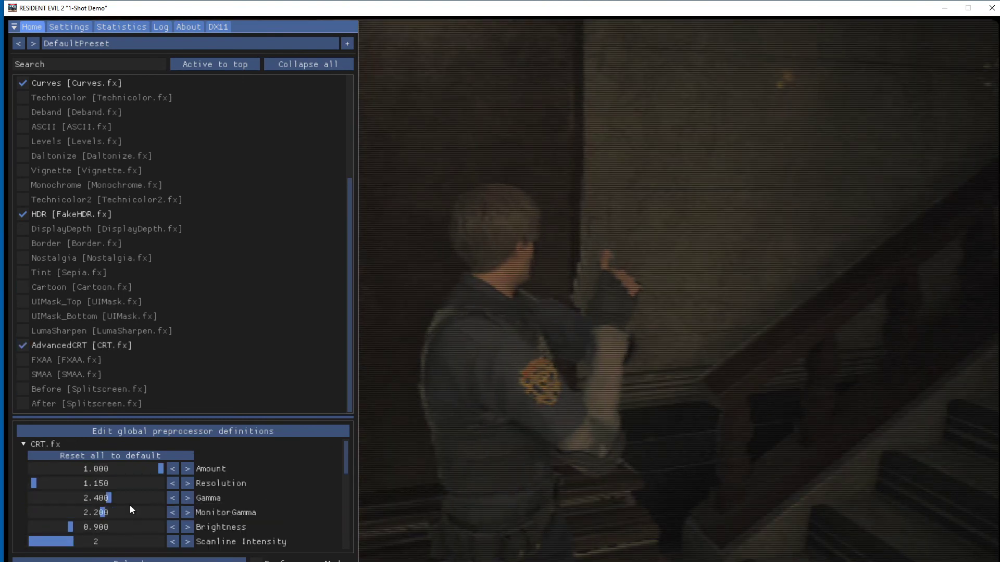
key("Home")
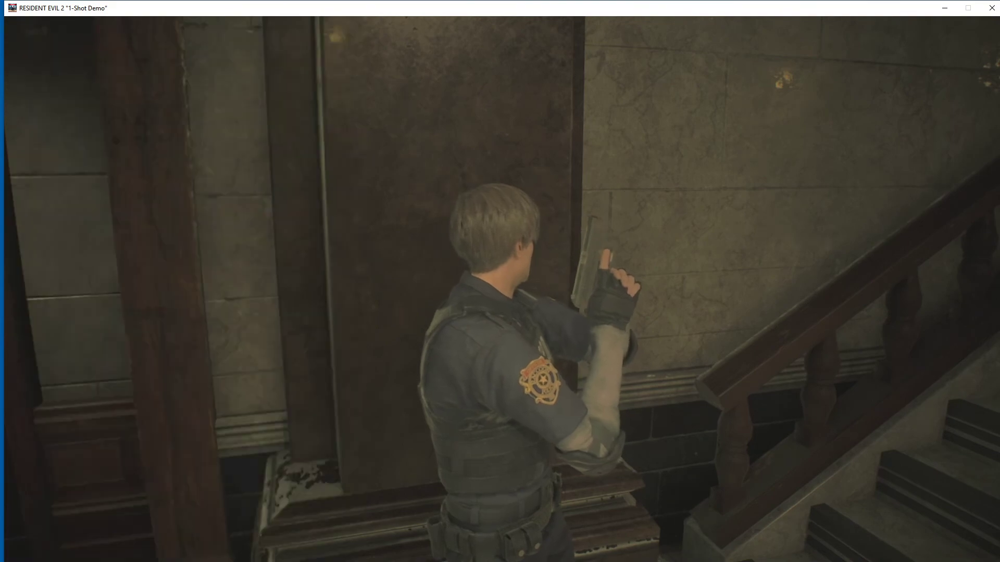
- Walk Leon up the stairs to the lion statue and examine its dial lock
key("w")
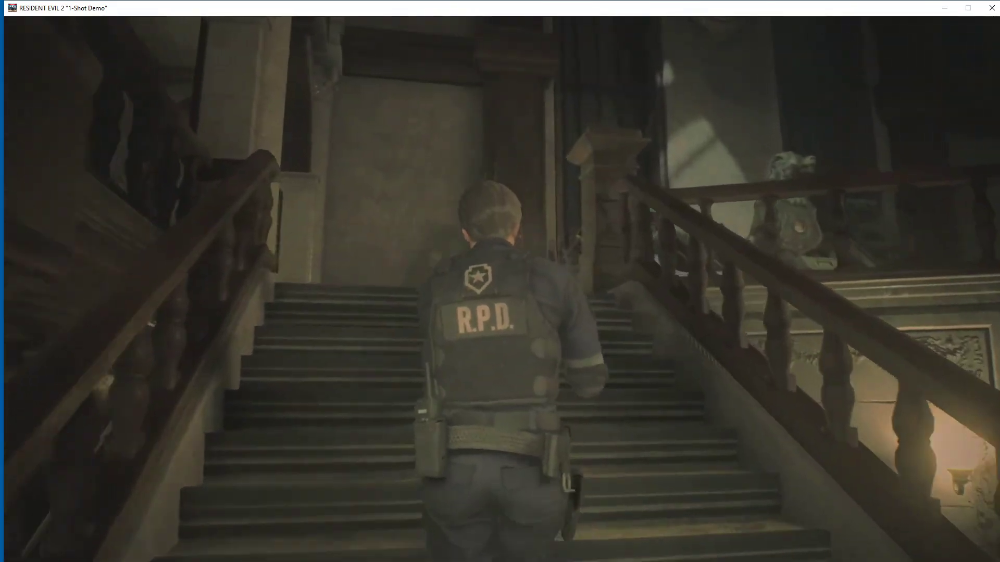
key("w")
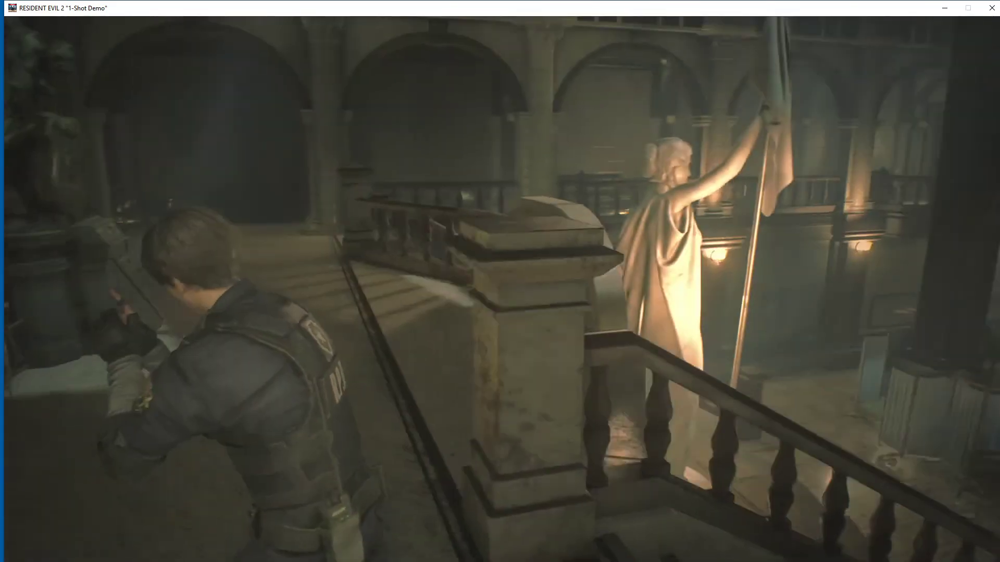
key("w")
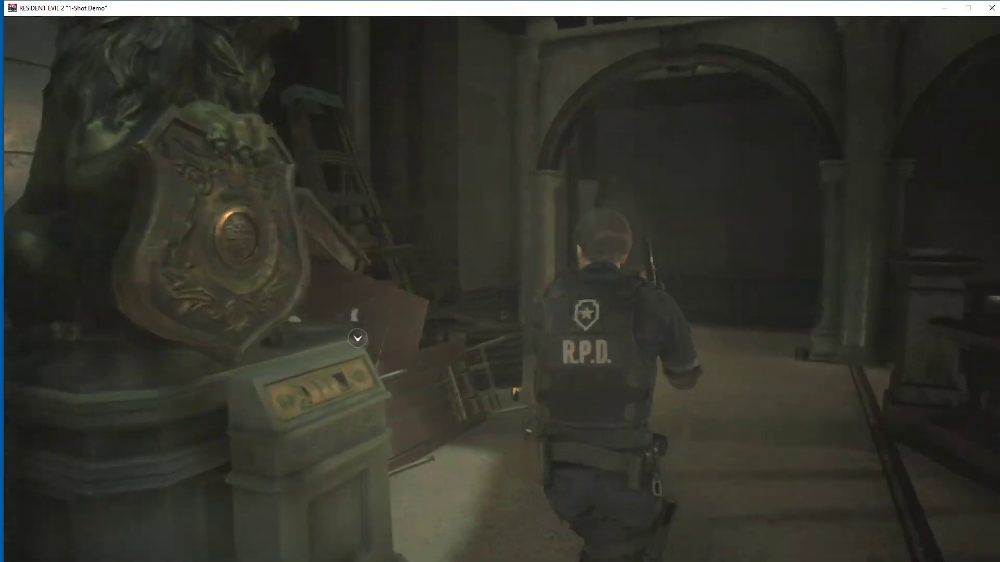
key("f")
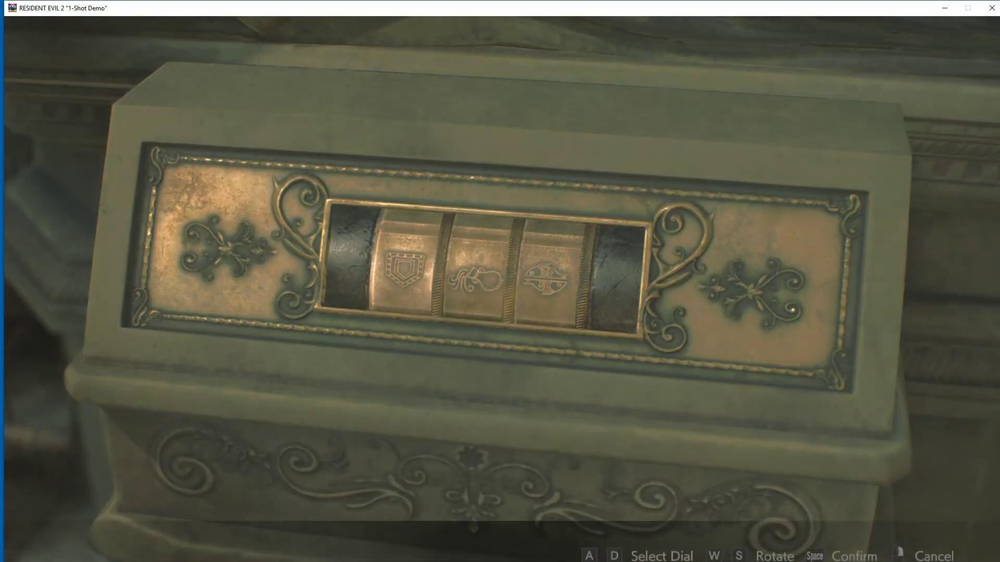